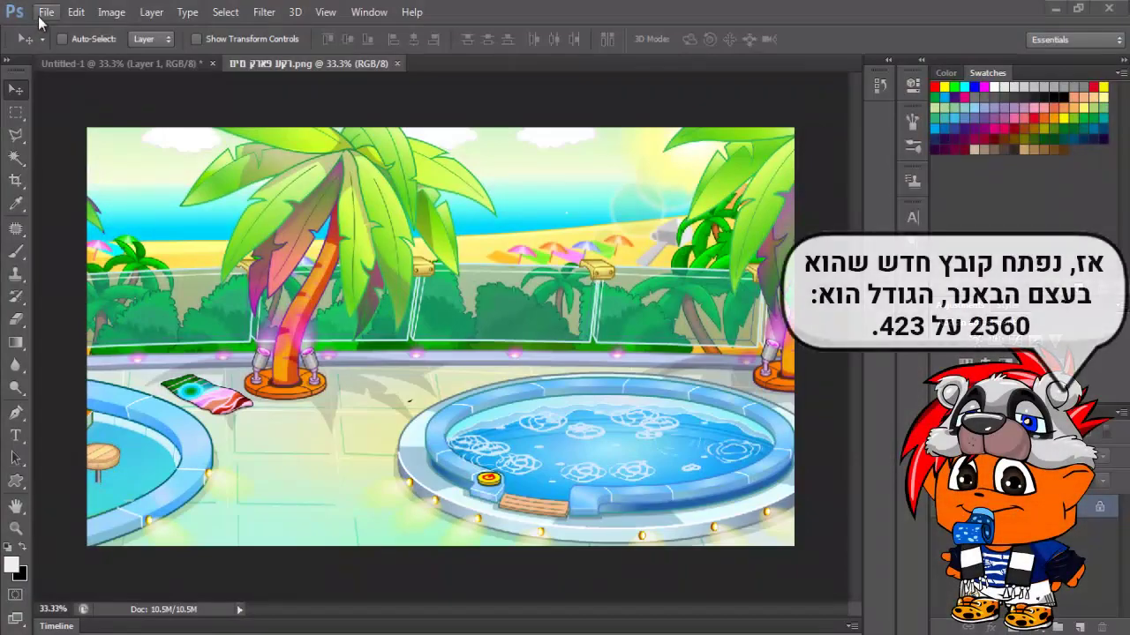
Create a new RGB Color document 2560 pixels wide and 423 pixels high.
{"action": "left_click", "coordinate": [44, 12]}
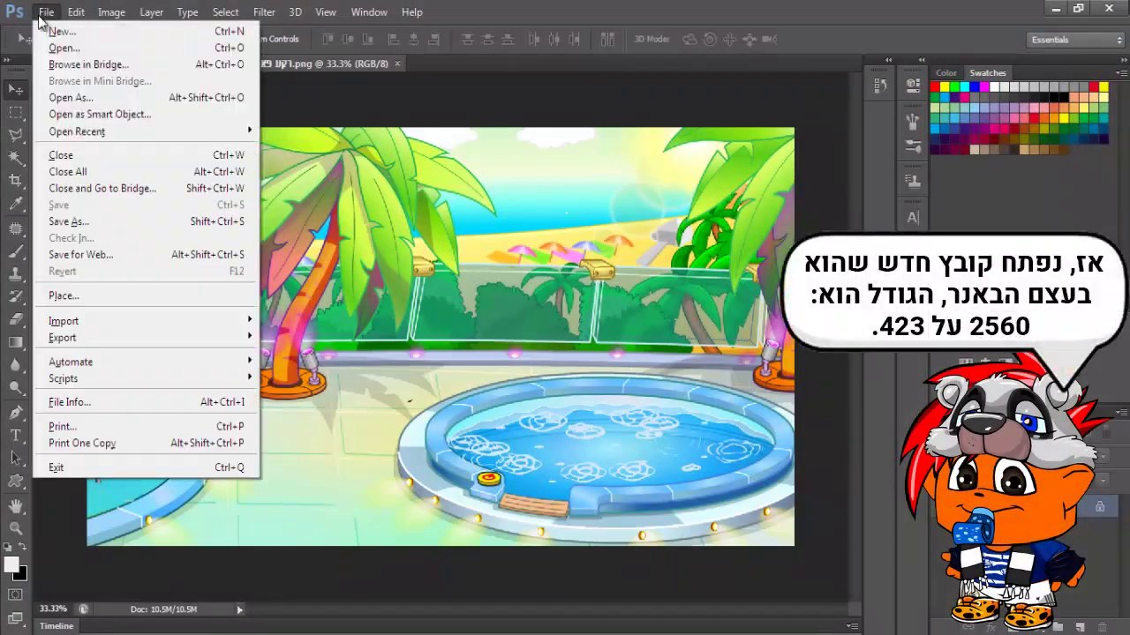
{"action": "left_click", "coordinate": [50, 32]}
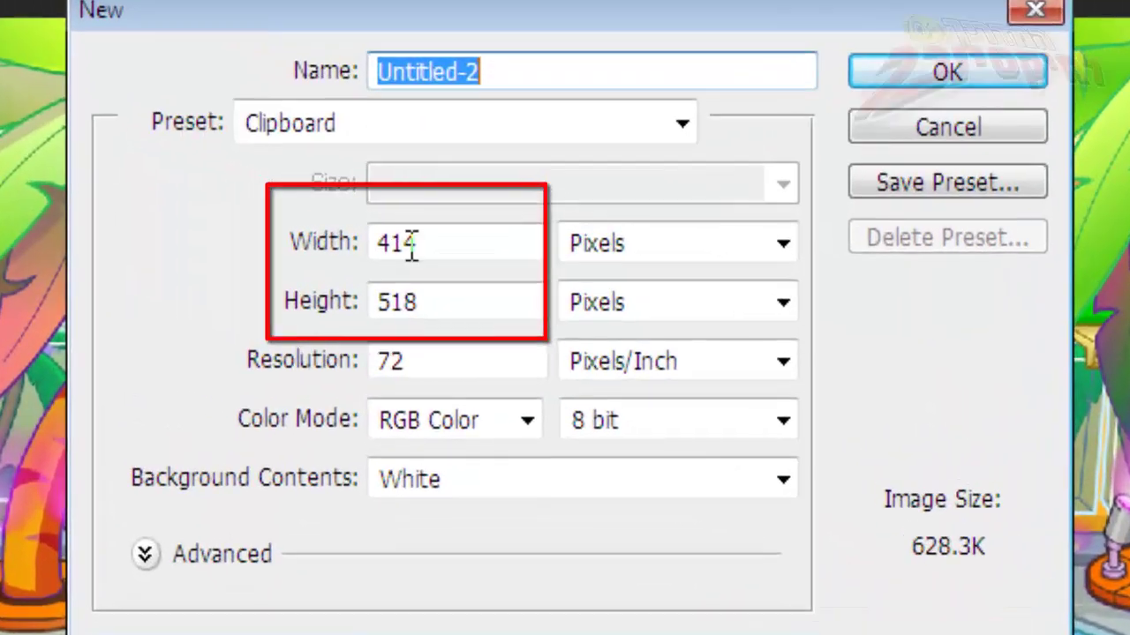
{"action": "left_click_drag", "start_coordinate": [464, 230], "coordinate": [437, 230]}
{"action": "double_click", "coordinate": [367, 247]}
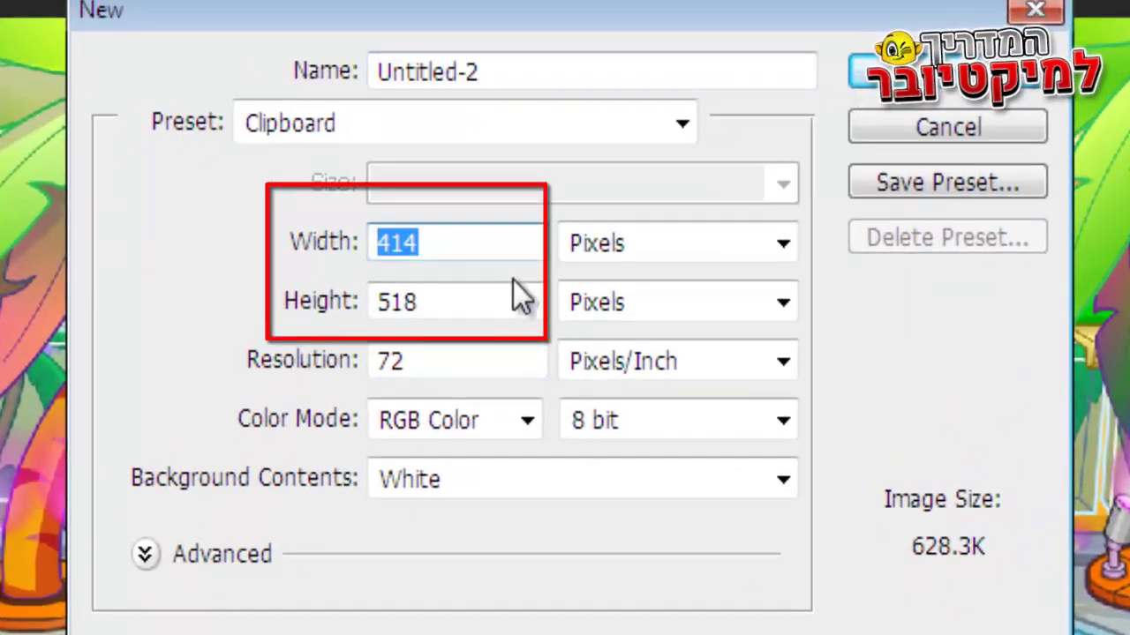
{"action": "type", "text": "256"}
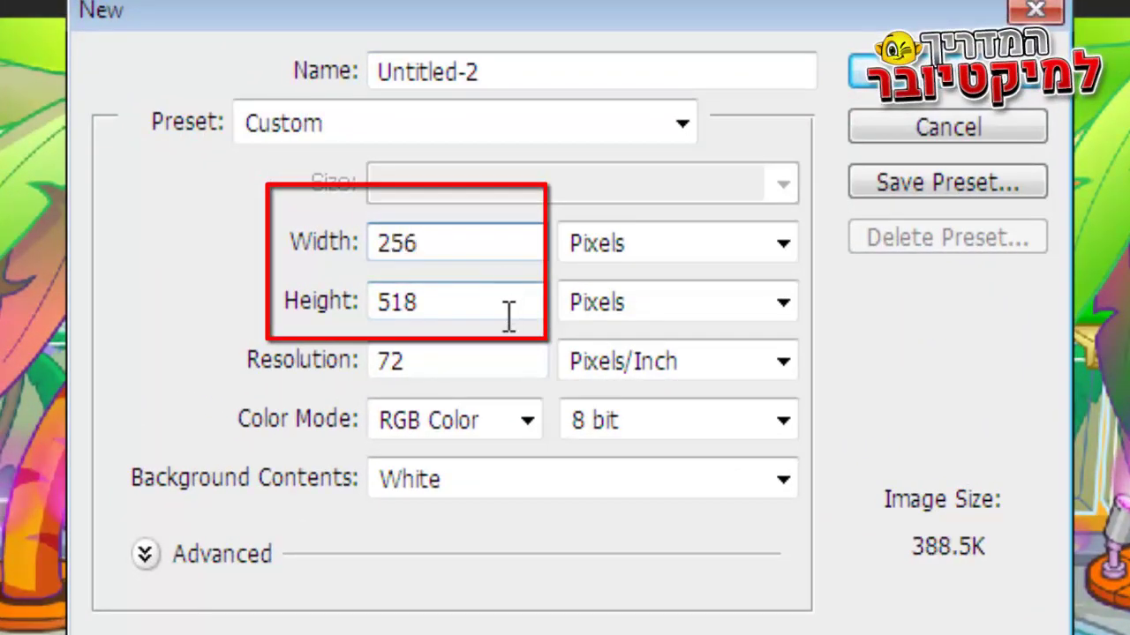
{"action": "type", "text": "0"}
{"action": "key", "text": "Tab"}
{"action": "type", "text": "423"}
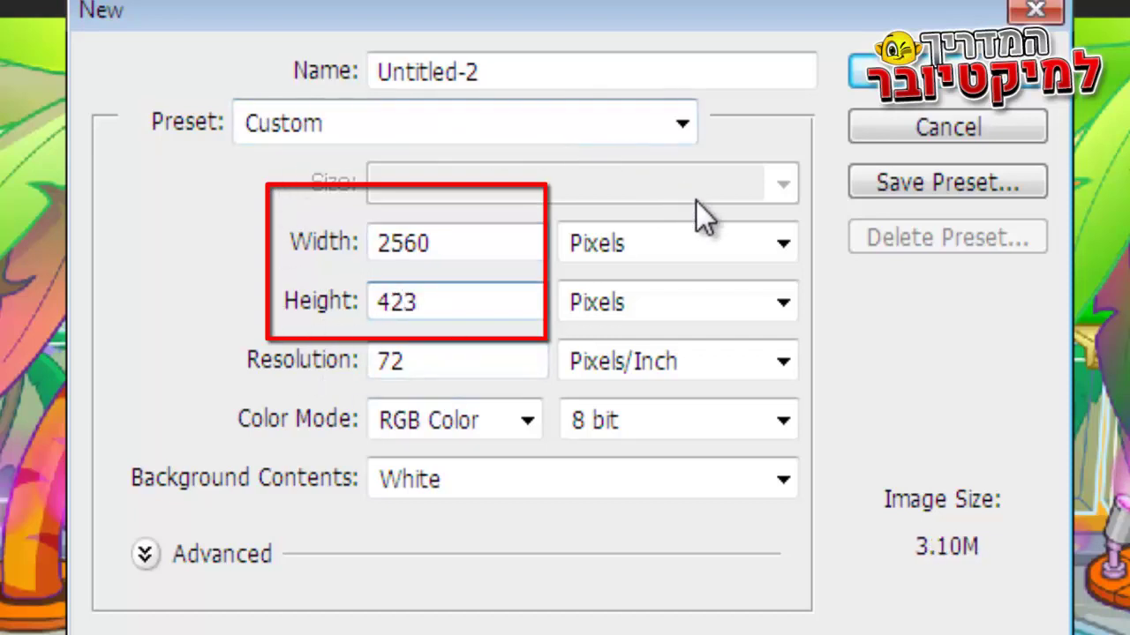
{"action": "left_click", "coordinate": [486, 423]}
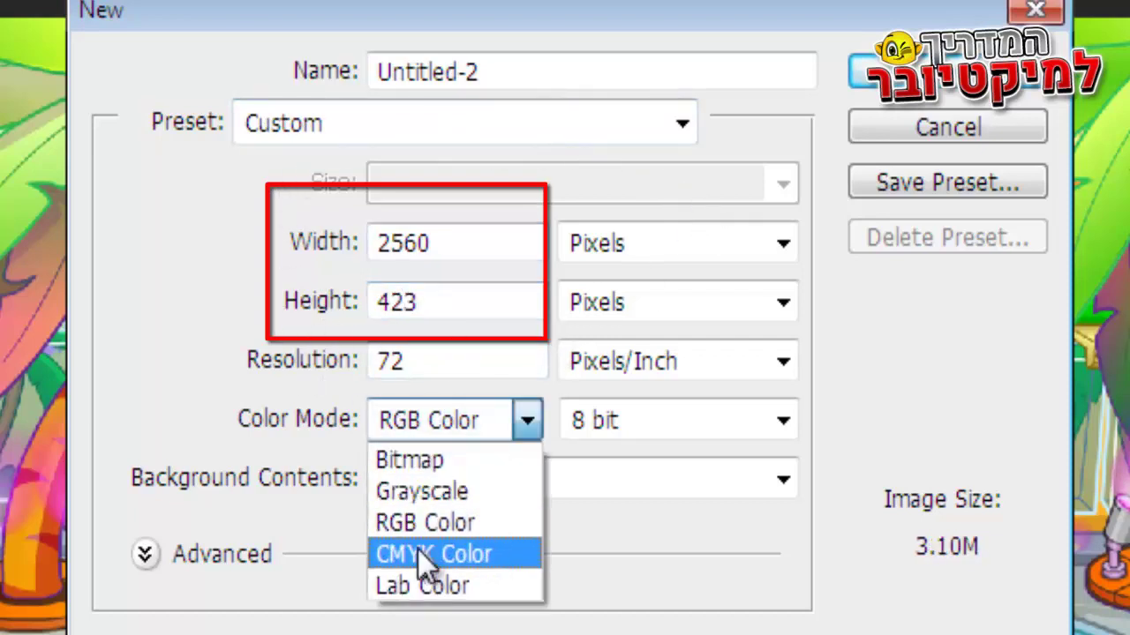
{"action": "left_click", "coordinate": [412, 519]}
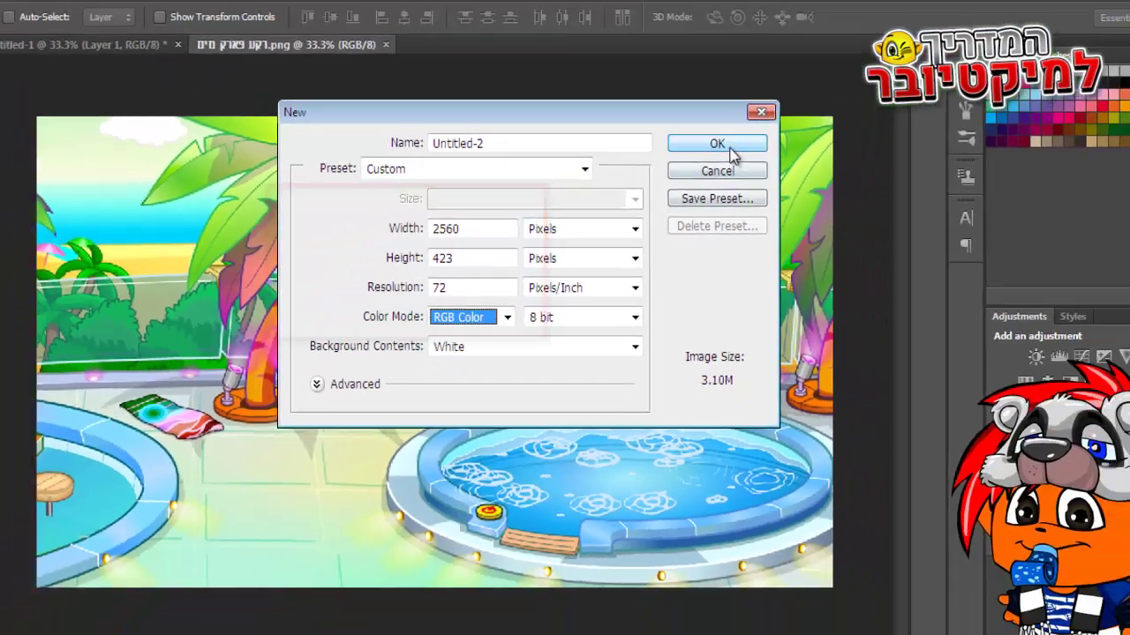
{"action": "left_click", "coordinate": [845, 104]}
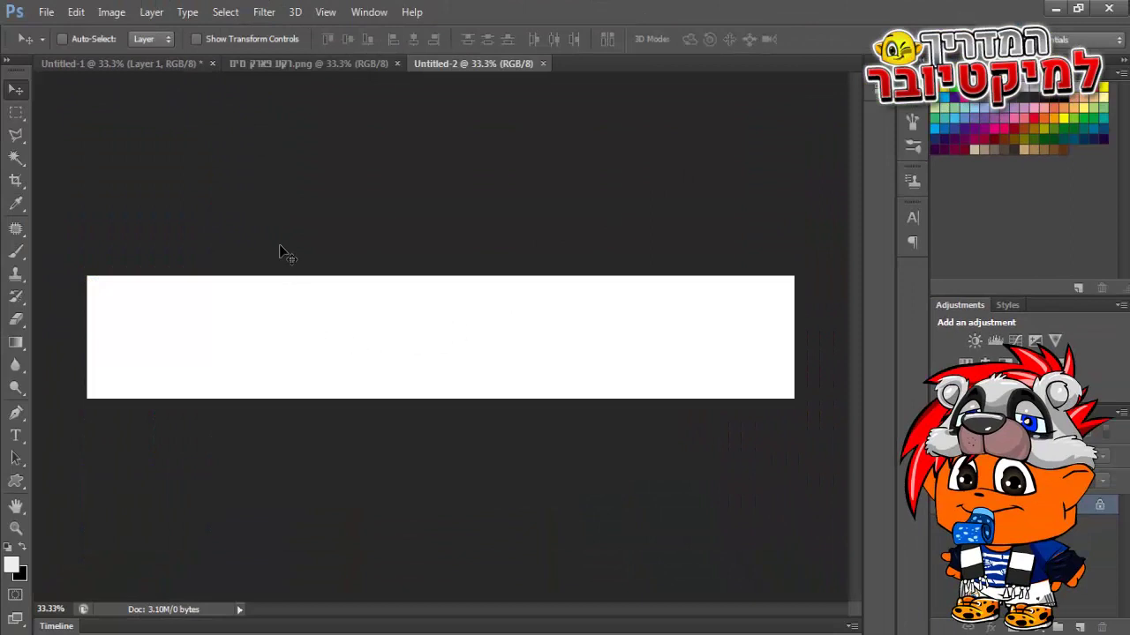
Copy the water-park background image into the new banner document and position it so the beach and palm trees fill the canvas.
{"action": "left_click", "coordinate": [267, 66]}
{"action": "left_click_drag", "start_coordinate": [411, 119], "coordinate": [410, 269]}
{"action": "left_click_drag", "start_coordinate": [405, 338], "coordinate": [426, 489]}
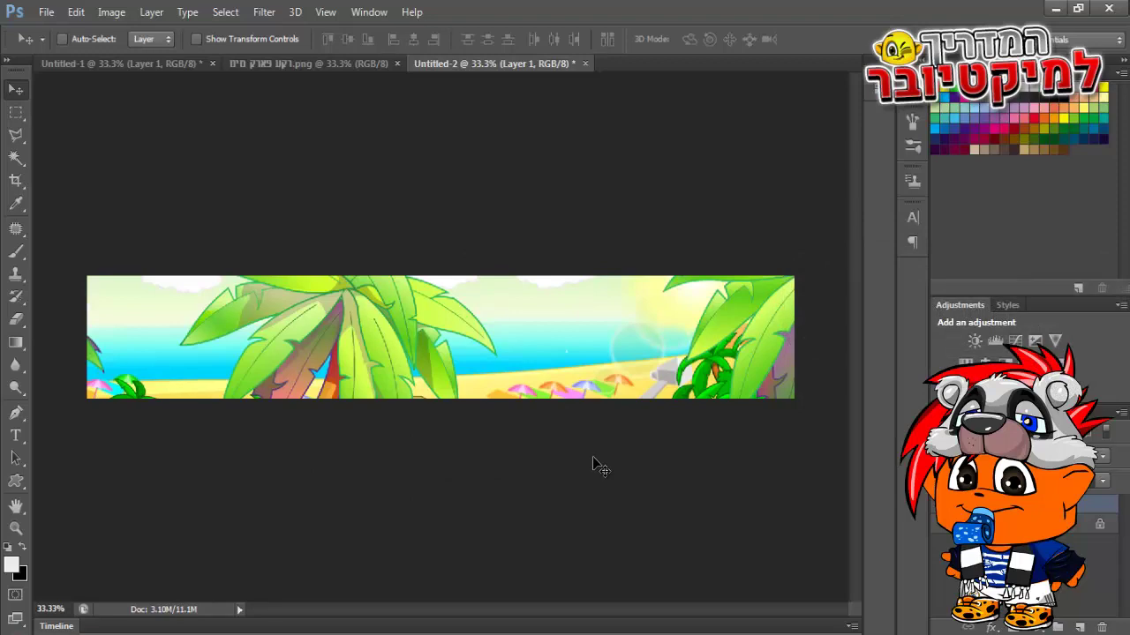
Desaturate the background image layer with Hue/Saturation, setting Saturation to -100.
{"action": "key", "text": "ctrl+u"}
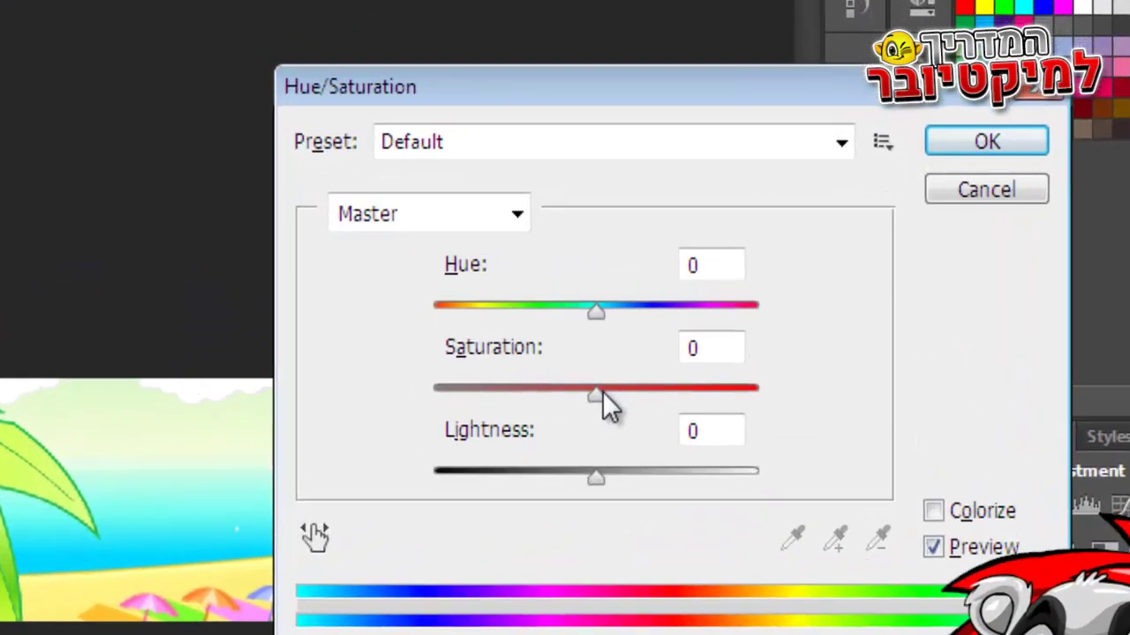
{"action": "left_click_drag", "start_coordinate": [603, 394], "coordinate": [366, 401]}
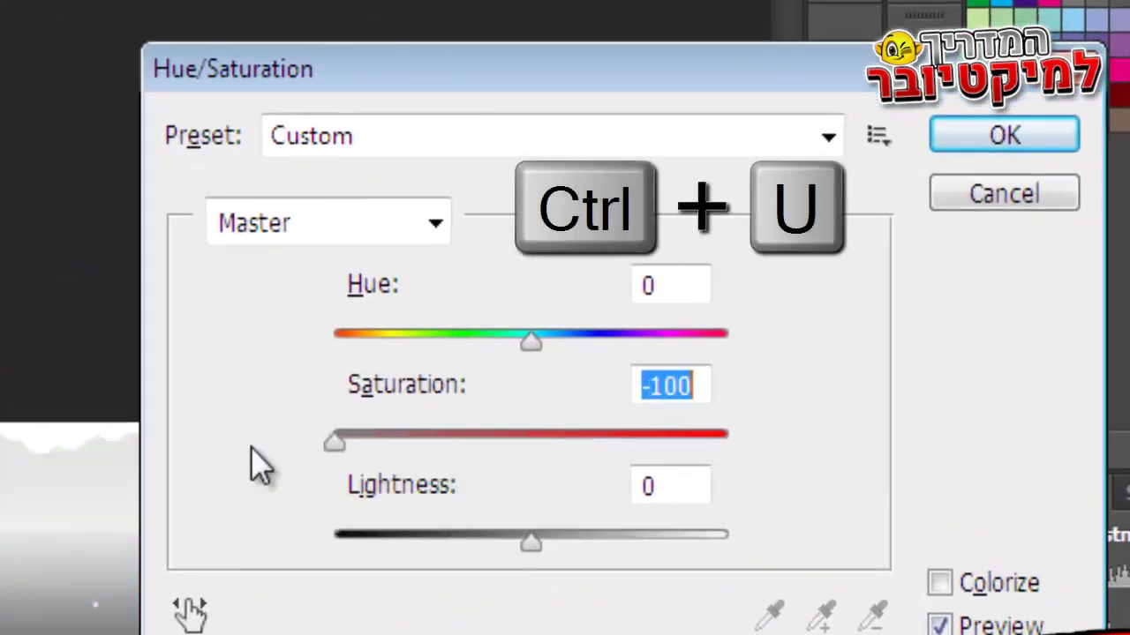
{"action": "left_click_drag", "start_coordinate": [335, 442], "coordinate": [138, 479]}
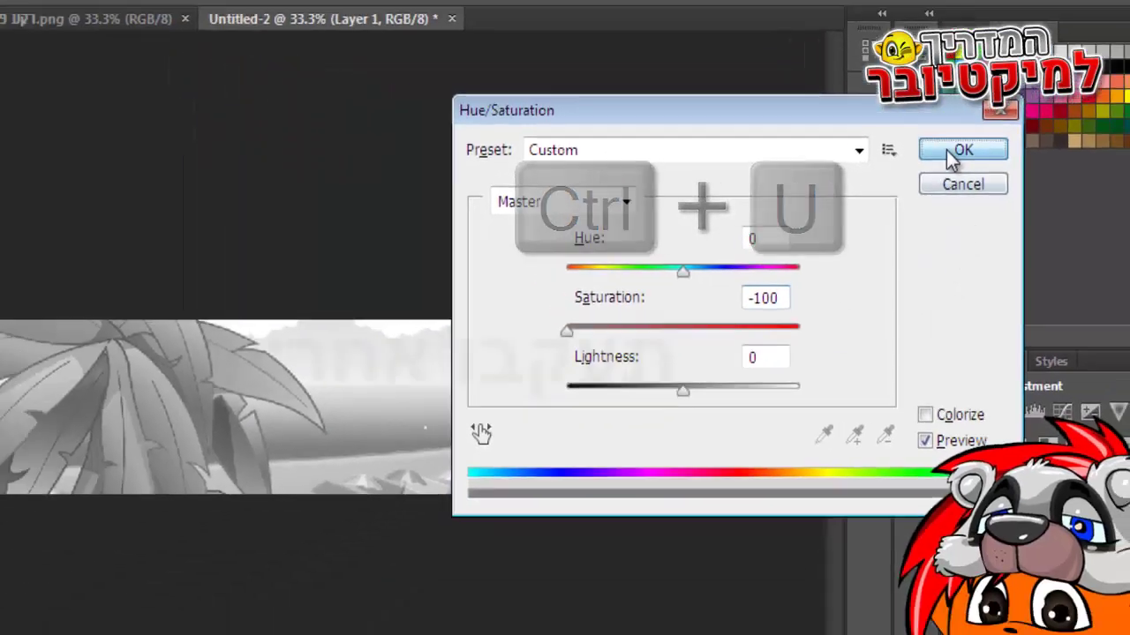
{"action": "left_click", "coordinate": [946, 150]}
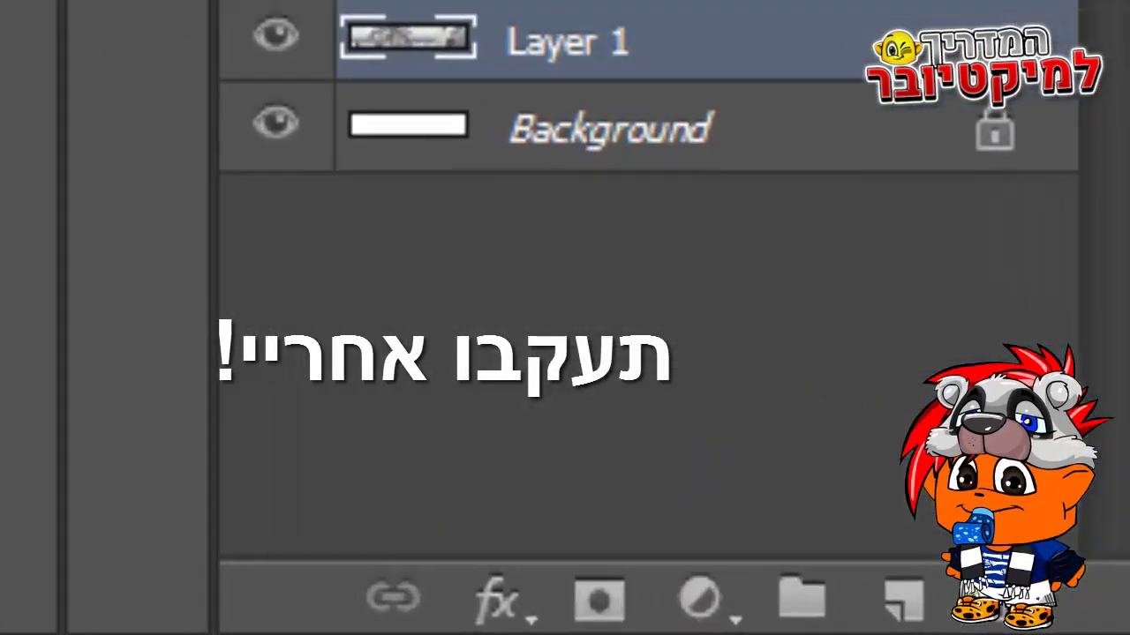
Add a Solid Color fill layer in blue #006cff above the background image and set its blend mode to Overlay.
{"action": "left_click", "coordinate": [687, 598]}
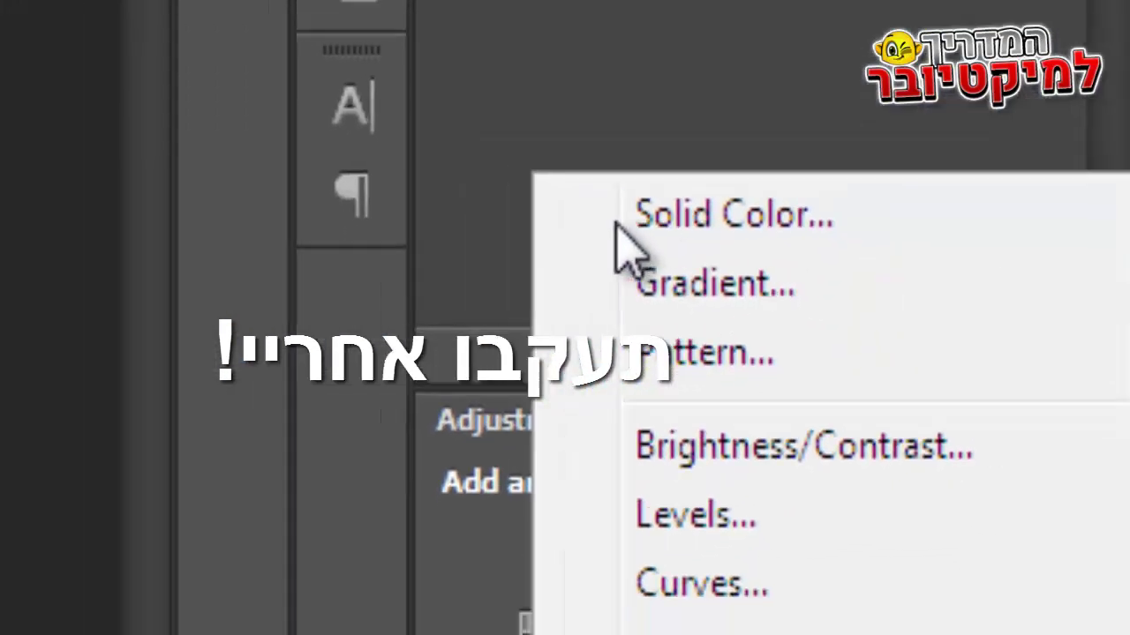
{"action": "left_click", "coordinate": [637, 220]}
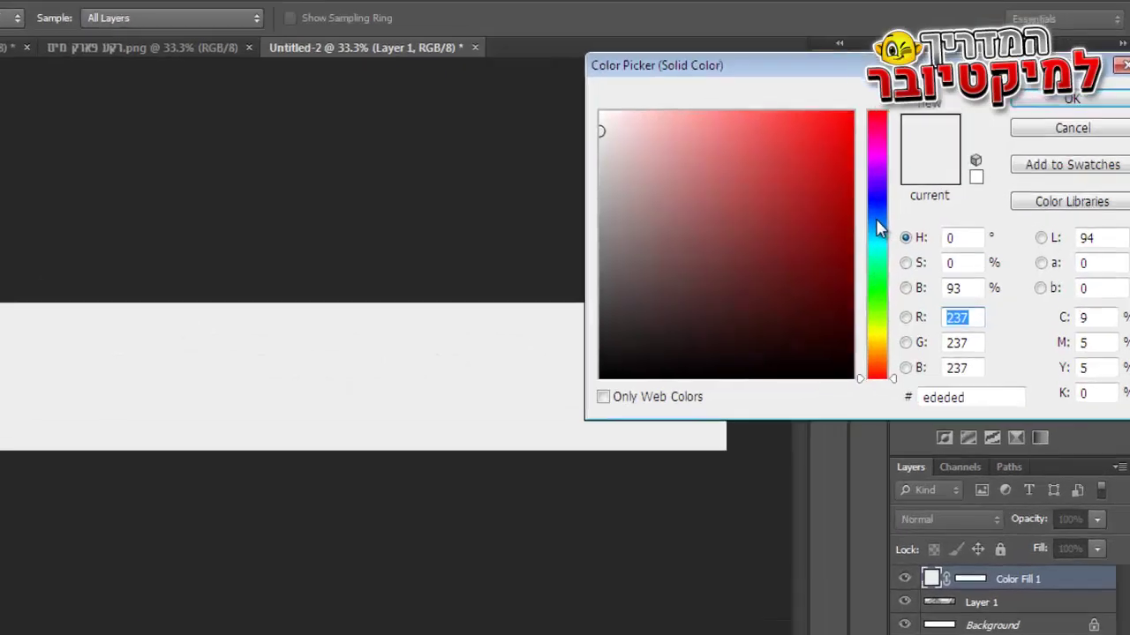
{"action": "left_click", "coordinate": [919, 206]}
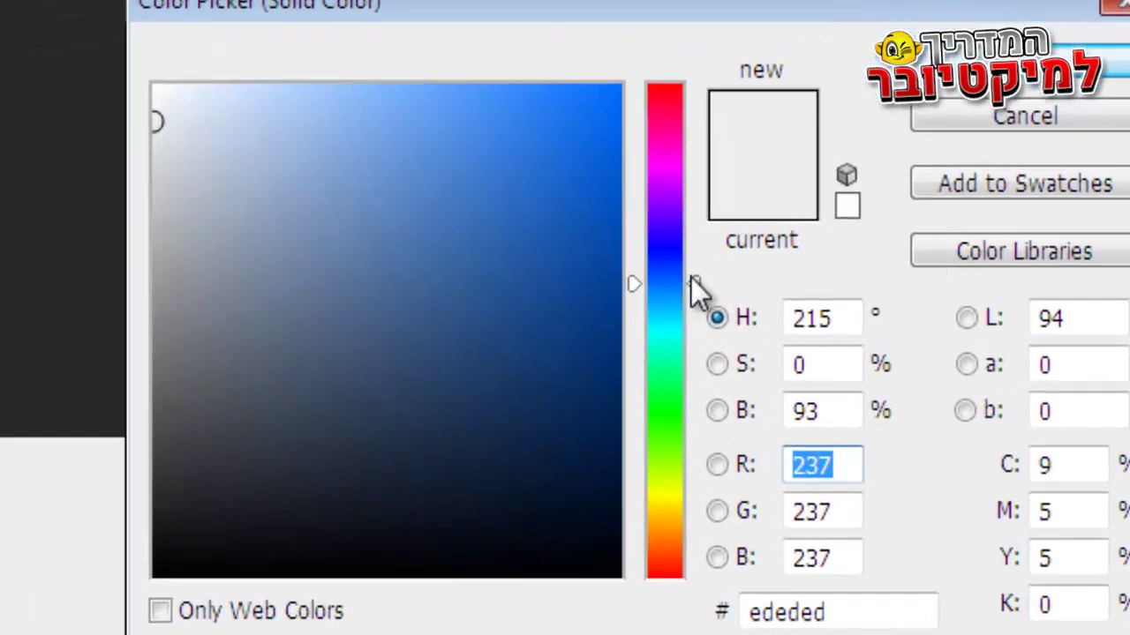
{"action": "mouse_move", "coordinate": [553, 204]}
{"action": "left_mouse_down"}
{"action": "mouse_move", "coordinate": [615, 127]}
{"action": "mouse_move", "coordinate": [616, 89]}
{"action": "left_mouse_up"}
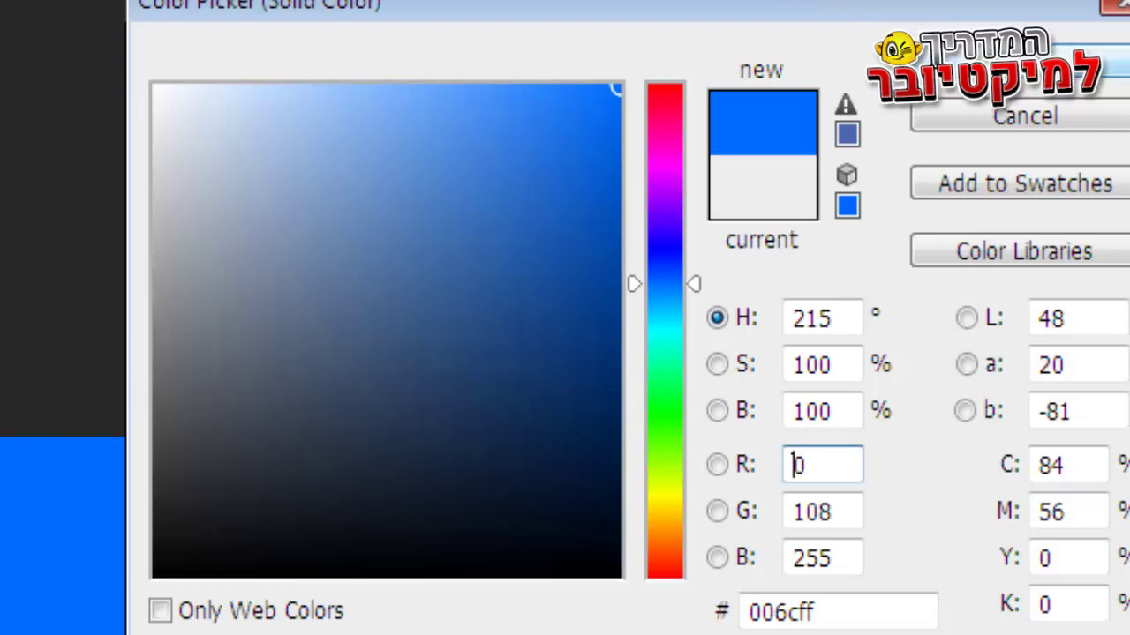
{"action": "key", "text": "Return"}
{"action": "left_click", "coordinate": [794, 634]}
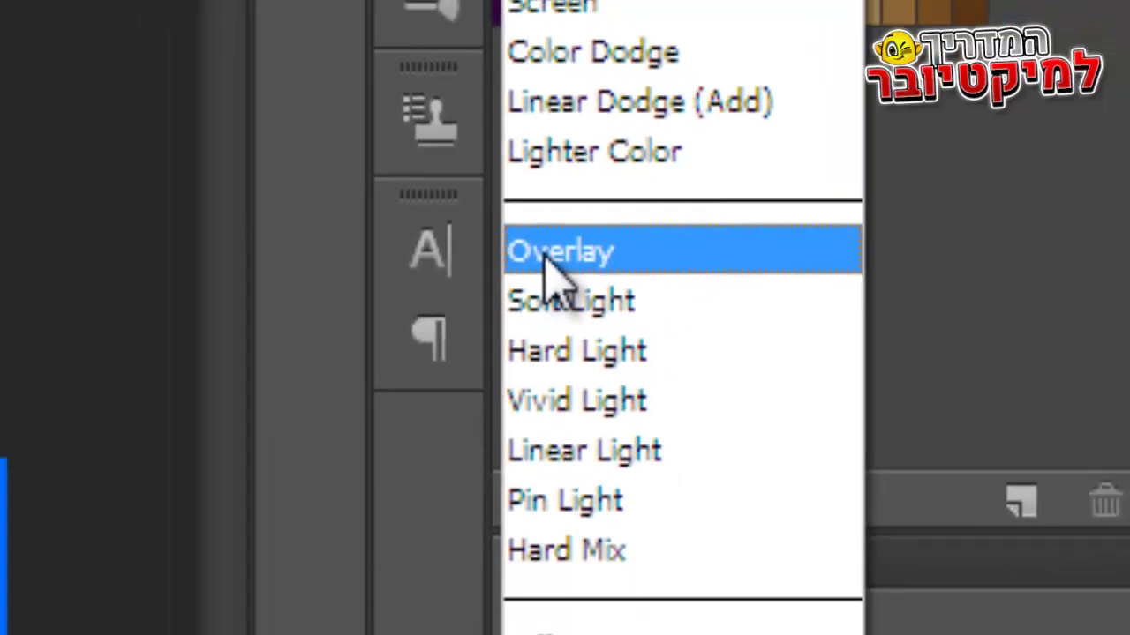
{"action": "left_click", "coordinate": [399, 266]}
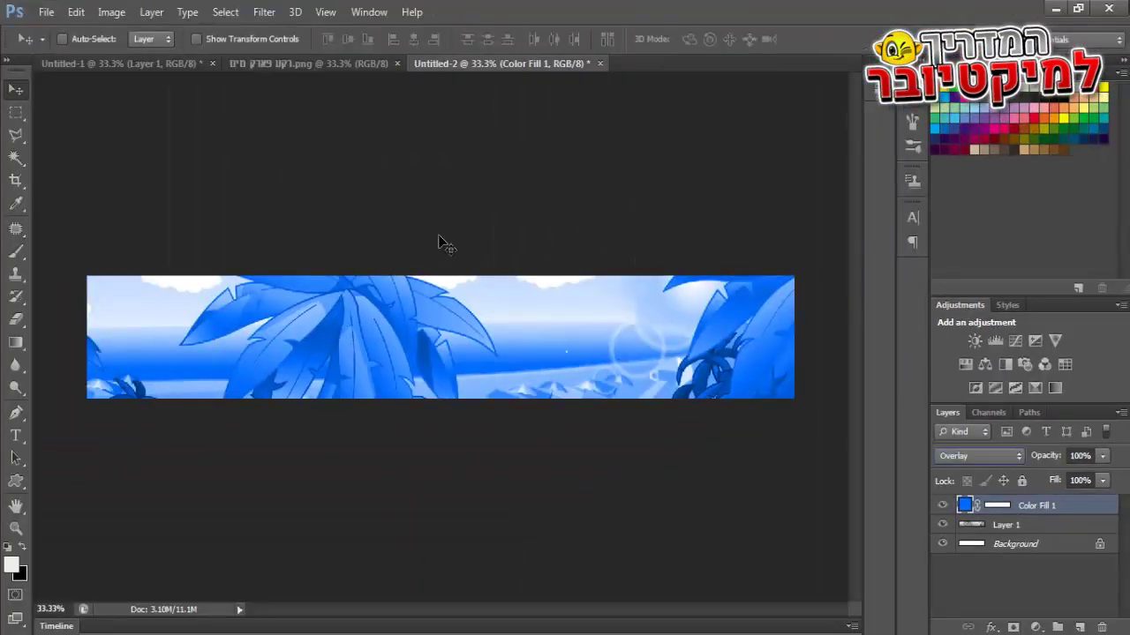
Darken the background image on Layer 1 with Hue/Saturation, setting Lightness to -22.
{"action": "left_click", "coordinate": [1022, 525]}
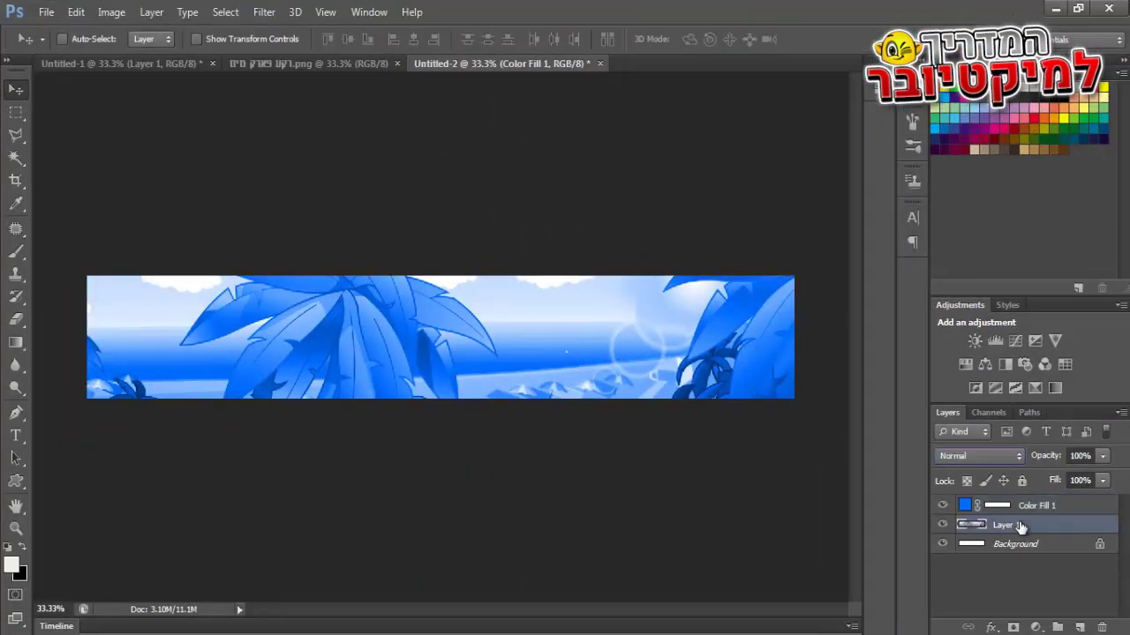
{"action": "key", "text": "ctrl+u"}
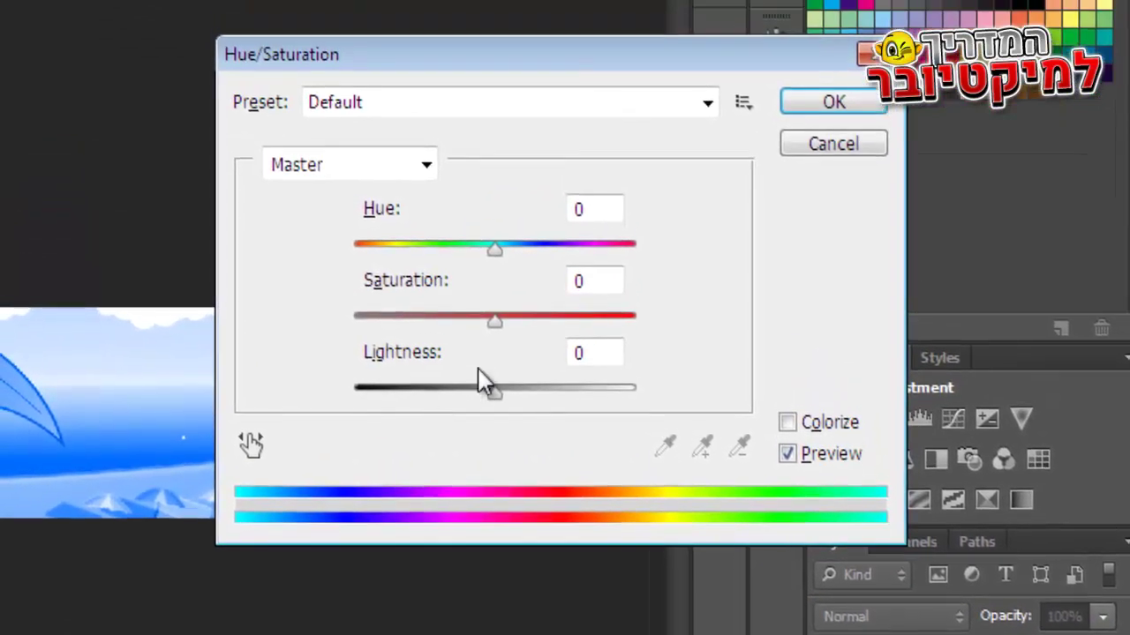
{"action": "left_click_drag", "start_coordinate": [490, 394], "coordinate": [464, 400]}
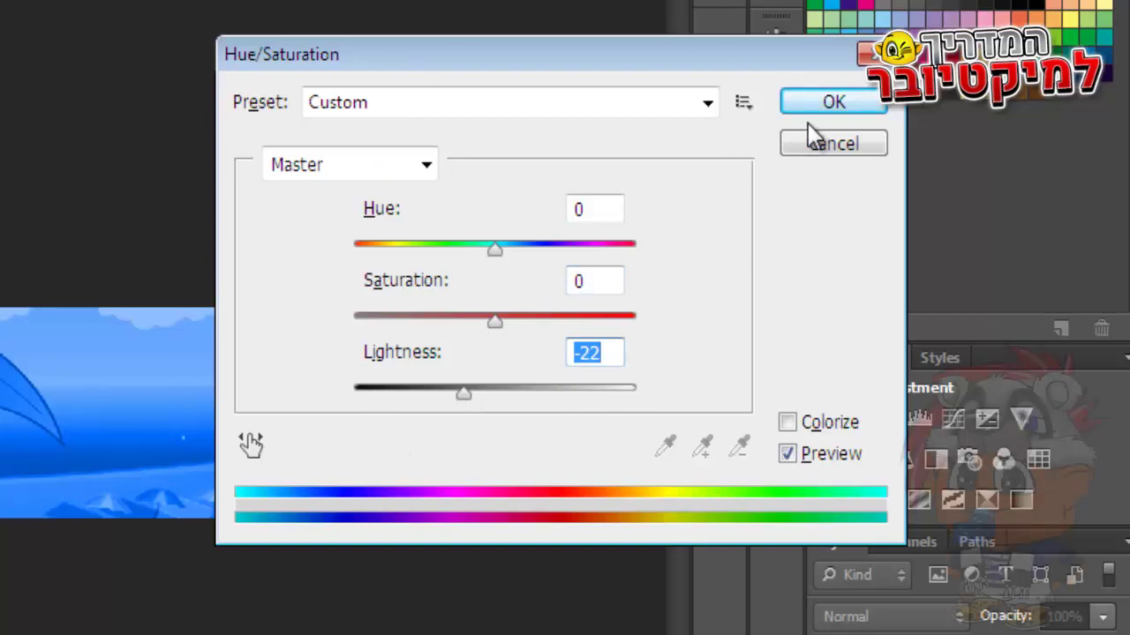
{"action": "left_click", "coordinate": [833, 102]}
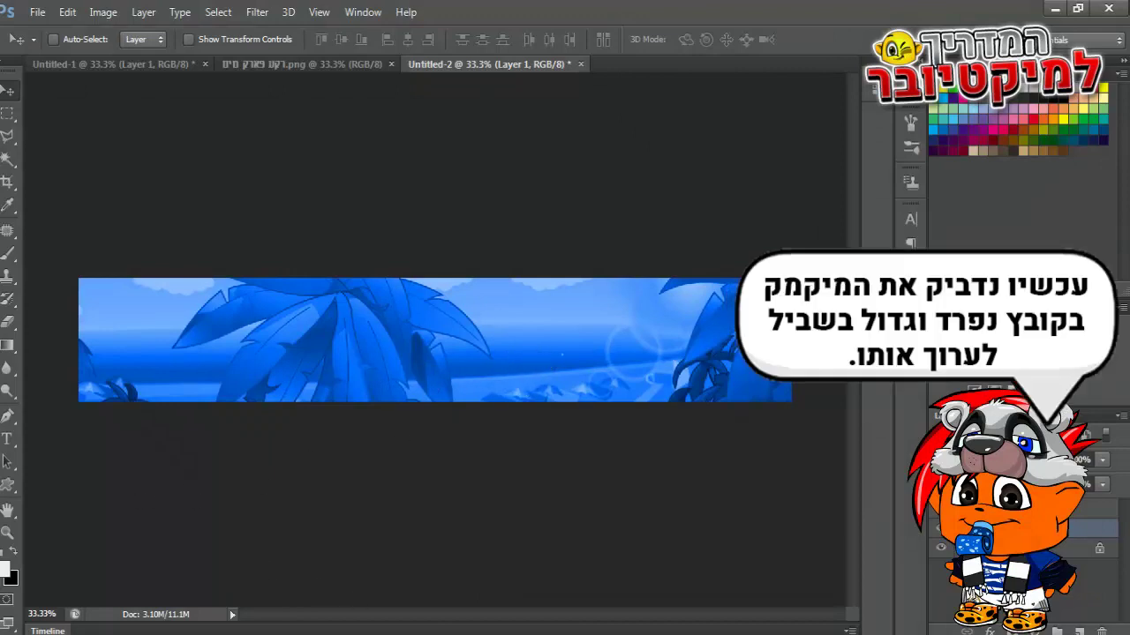
Switch to the Snipping Tool, copy the captured character image, and minimize the tool.
{"action": "left_click", "coordinate": [543, 625]}
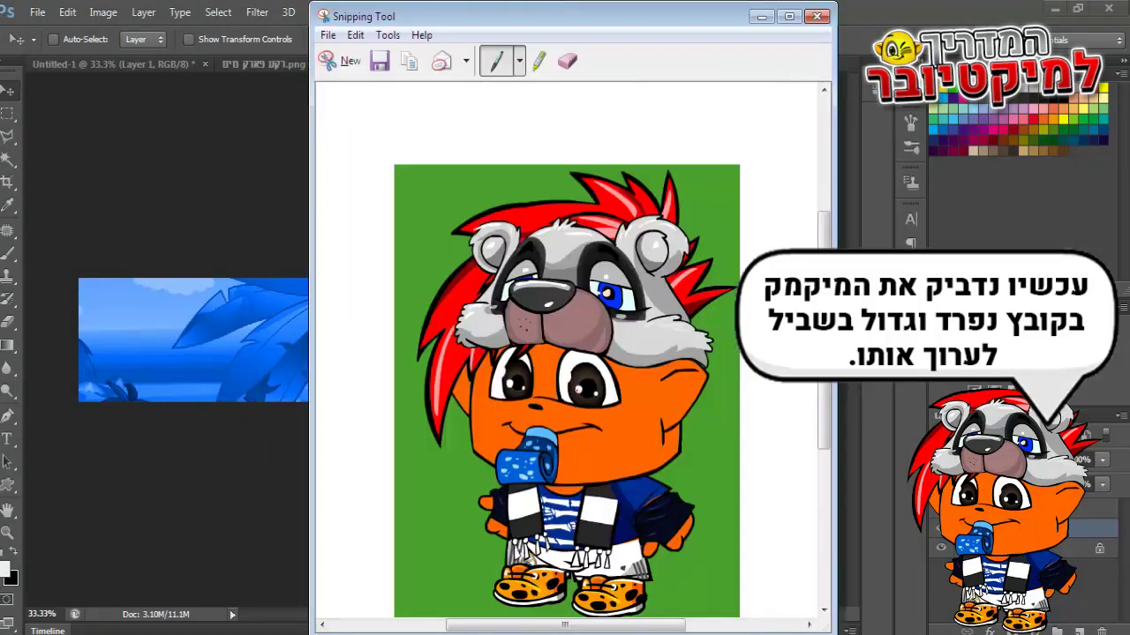
{"action": "right_click", "coordinate": [575, 389]}
{"action": "left_click", "coordinate": [604, 425]}
{"action": "left_click", "coordinate": [762, 15]}
Create a new 500 by 500 pixel document and paste the copied character image into it.
{"action": "left_click", "coordinate": [37, 11]}
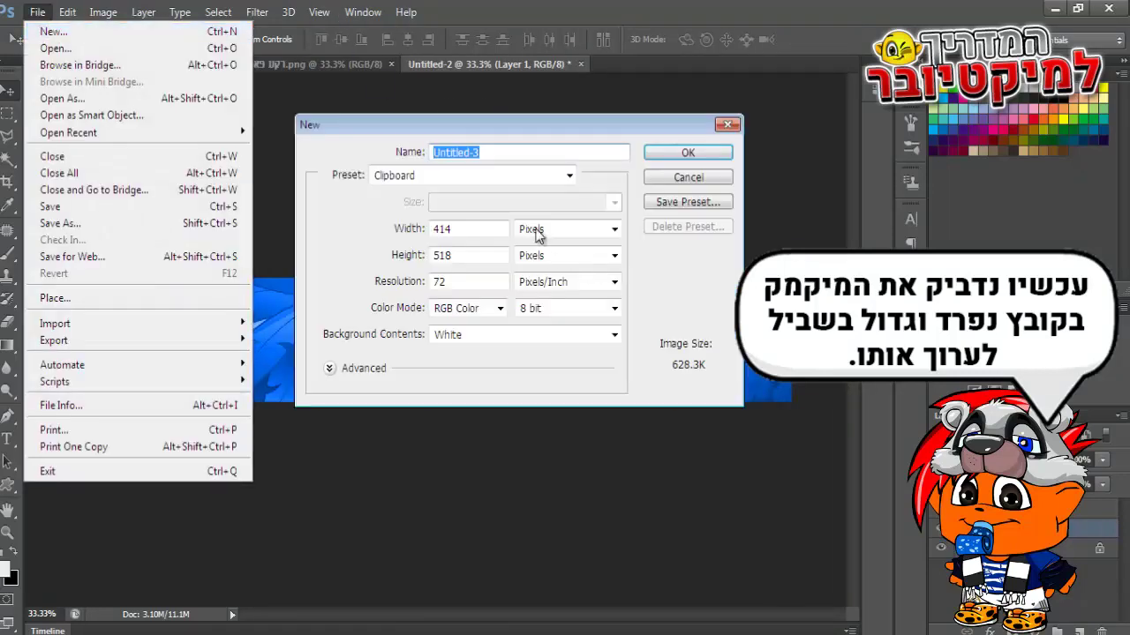
{"action": "type", "text": "5"}
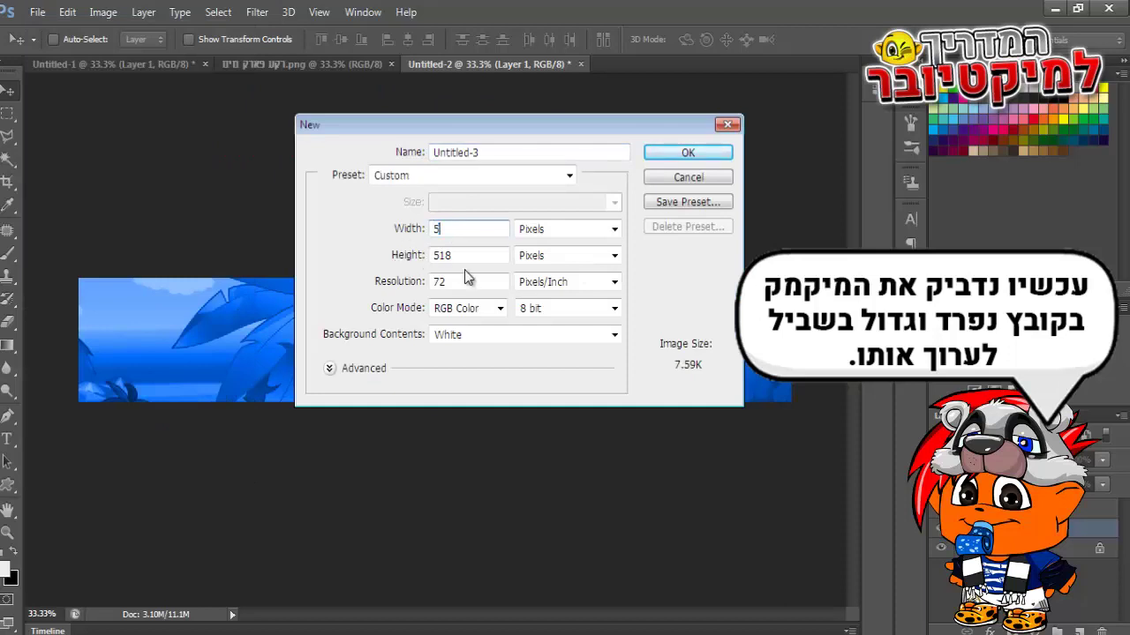
{"action": "type", "text": "500"}
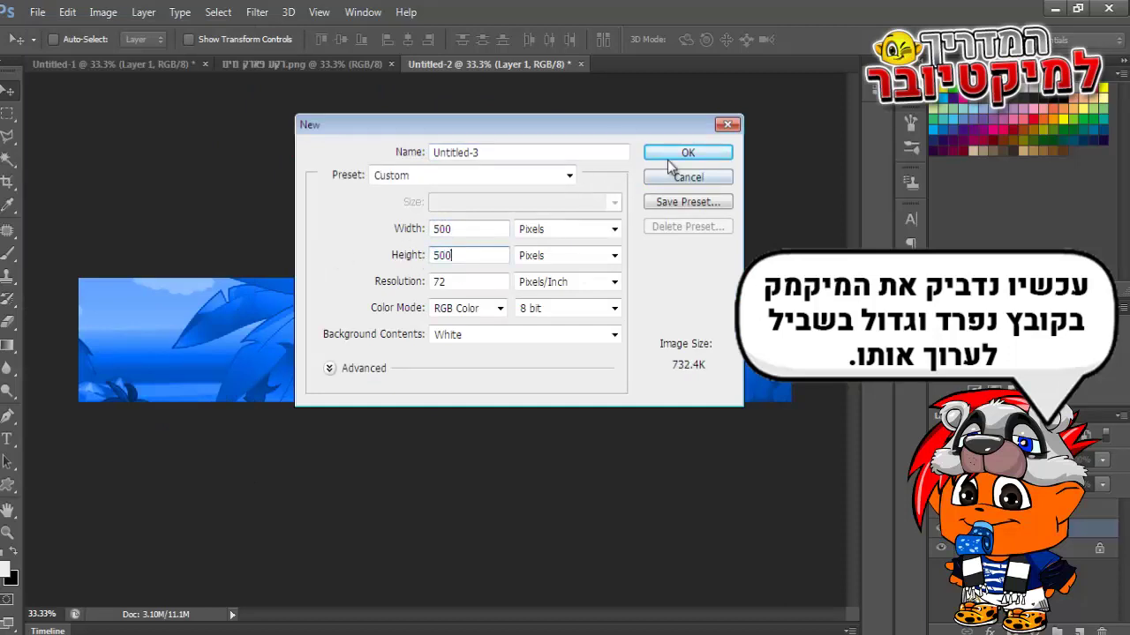
{"action": "left_click", "coordinate": [669, 157]}
{"action": "key", "text": "ctrl+v"}
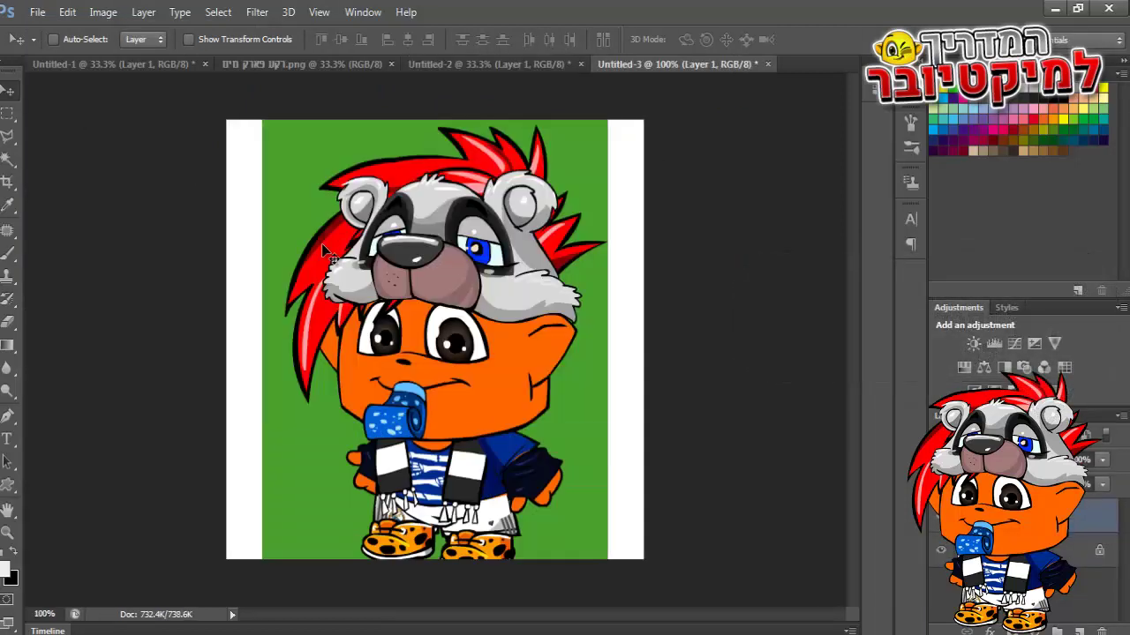
Scale the pasted character down to about 92% with Free Transform so it fits the canvas, and apply the transformation.
{"action": "key", "text": "ctrl+t"}
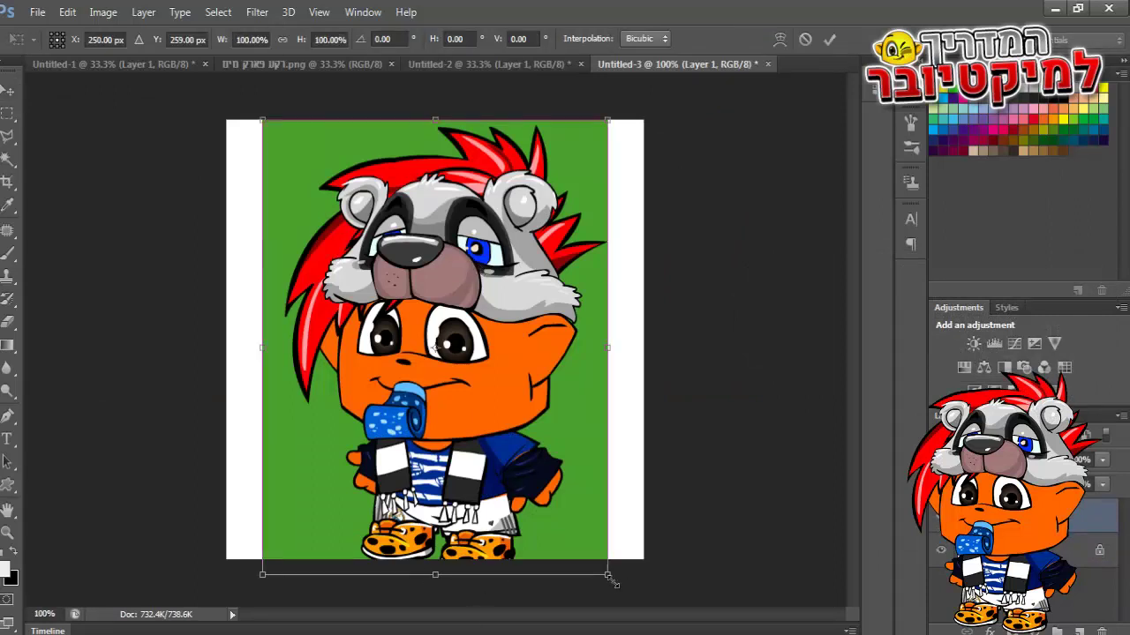
{"action": "left_click_drag", "start_coordinate": [611, 579], "coordinate": [577, 546]}
{"action": "left_click", "coordinate": [4, 92]}
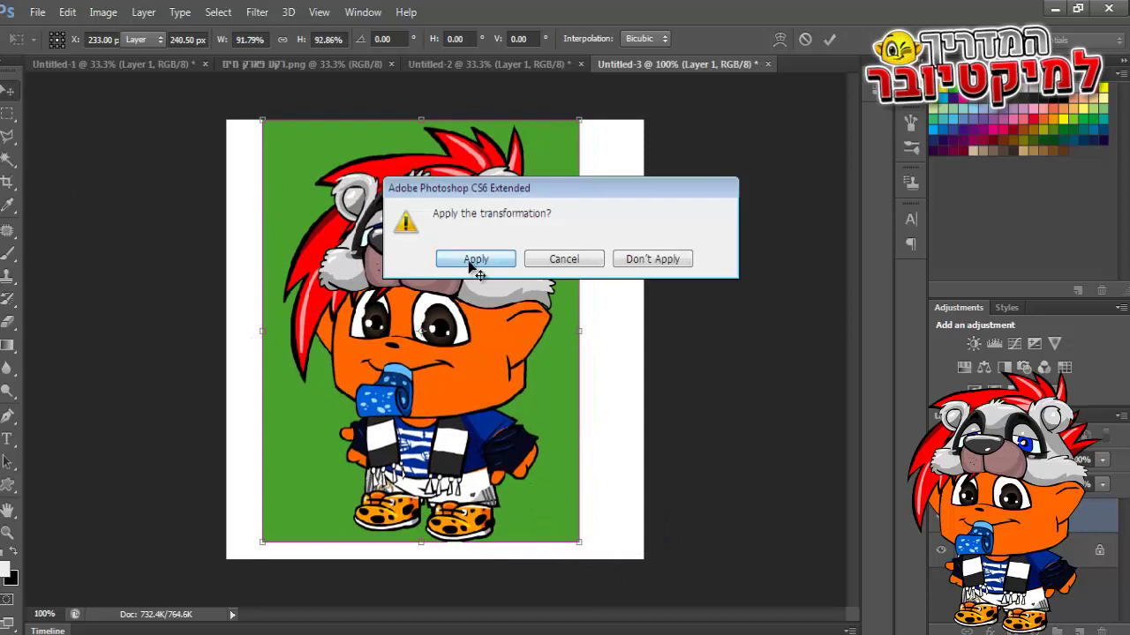
{"action": "left_click", "coordinate": [471, 257]}
Select the green background around the character with the Magic Wand, delete it, and clear the selection.
{"action": "left_click", "coordinate": [8, 160]}
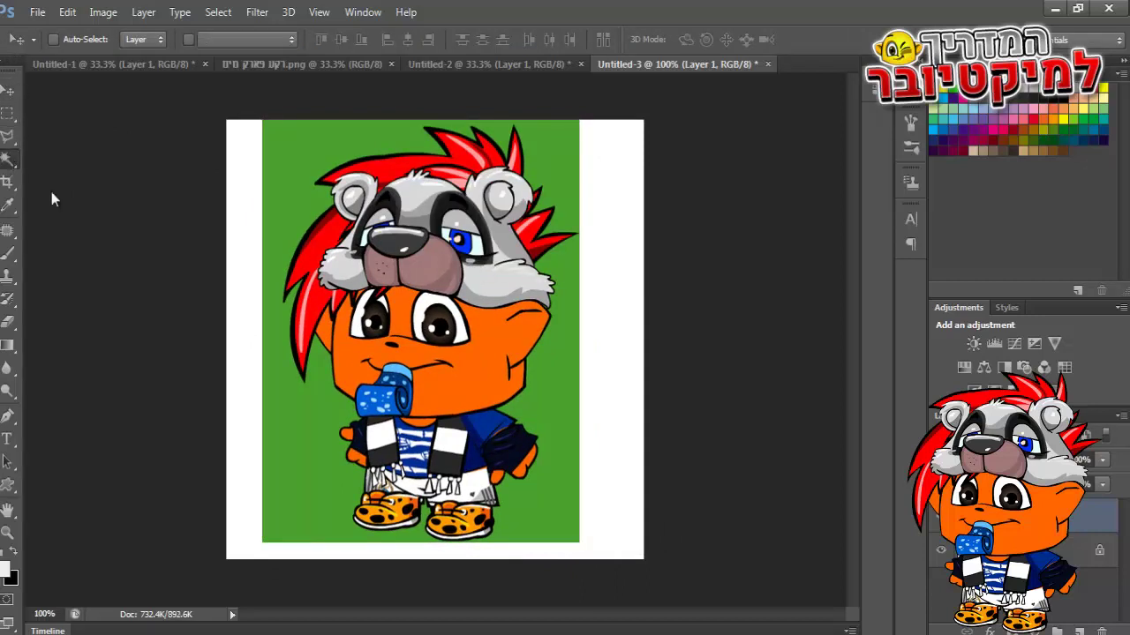
{"action": "left_click", "coordinate": [330, 499]}
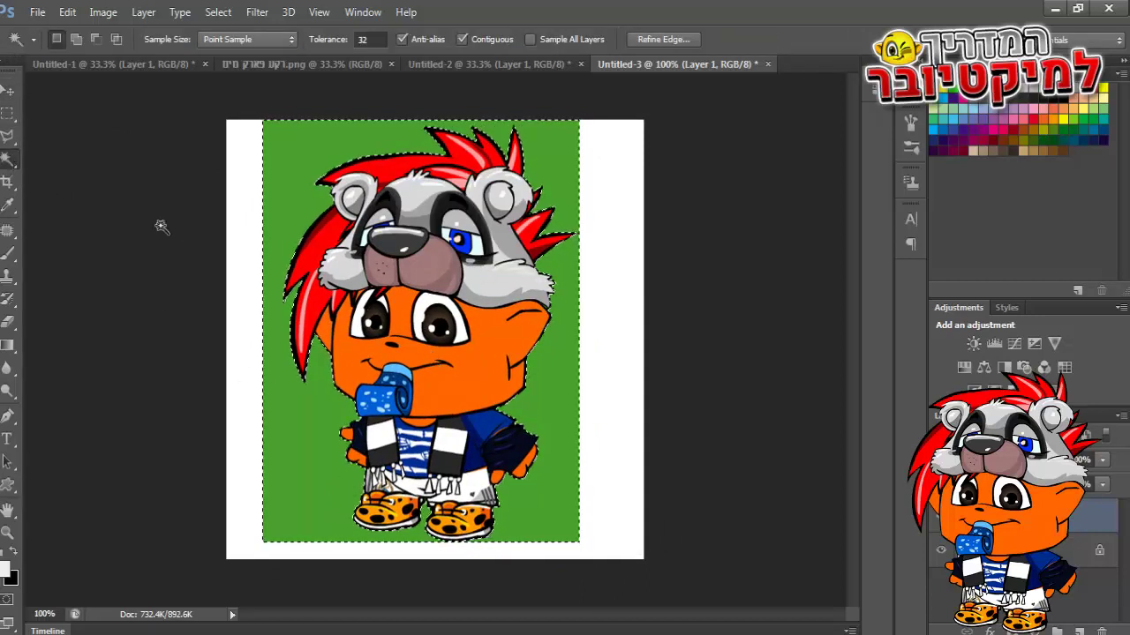
{"action": "key", "text": "Delete"}
{"action": "left_click", "coordinate": [6, 121]}
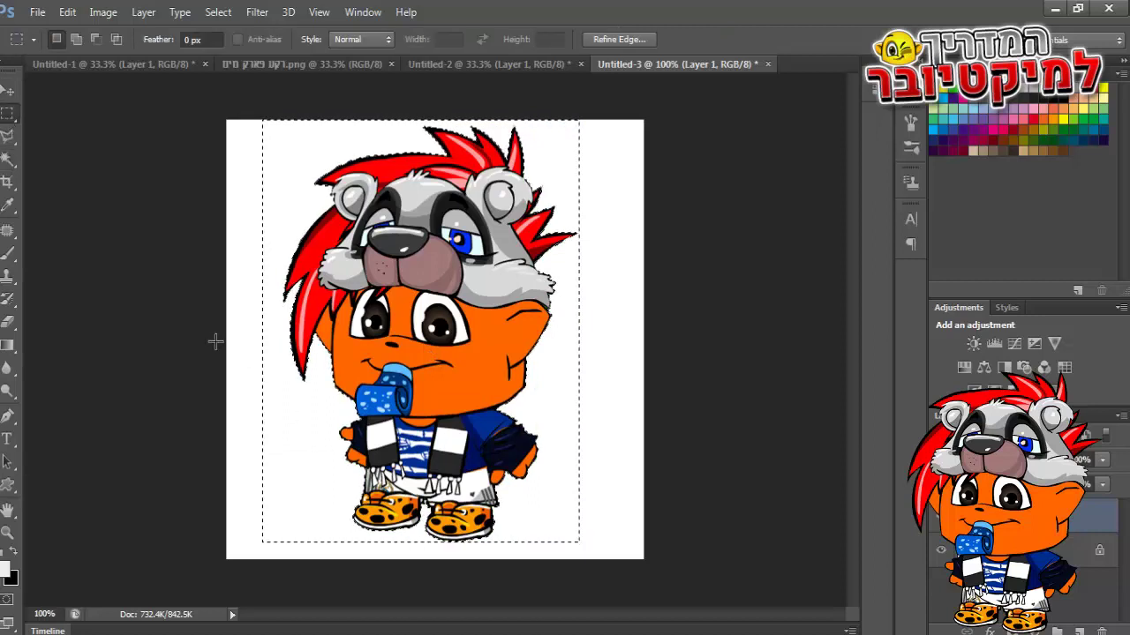
{"action": "left_click", "coordinate": [284, 399]}
Bring the cut-out character into the 2560 by 423 banner document and place it near the middle.
{"action": "left_click", "coordinate": [10, 90]}
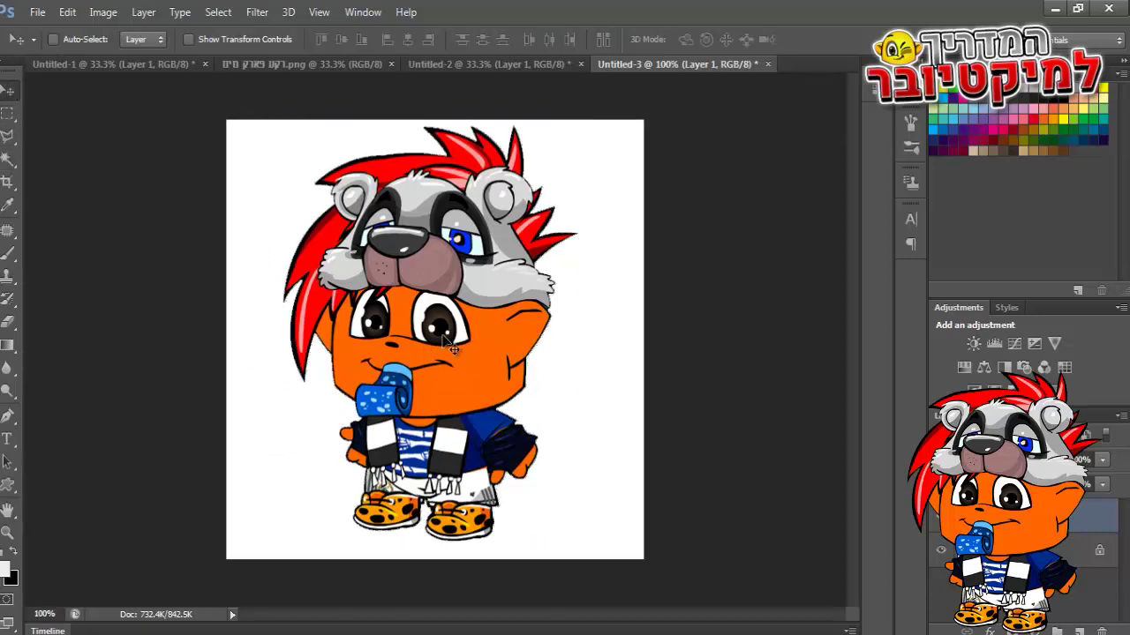
{"action": "left_click_drag", "start_coordinate": [452, 347], "coordinate": [477, 335]}
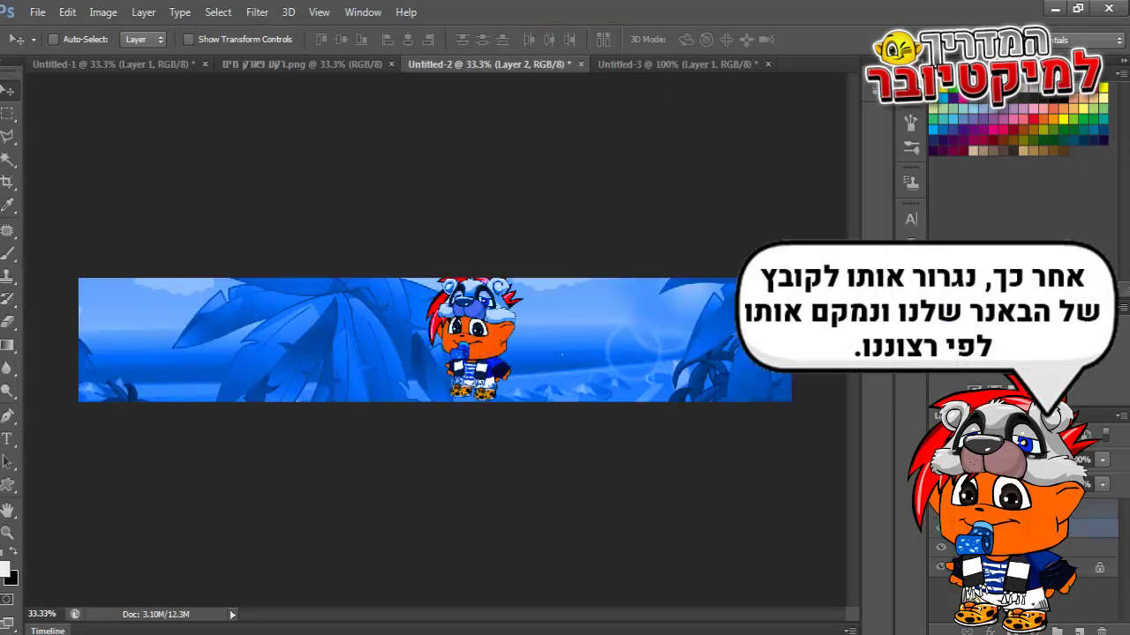
Raise the character's layer above the blue tint, and Free Transform it to about 134% width, 133% height and -7.3° rotation, shifted toward the banner's right side.
{"action": "left_click_drag", "start_coordinate": [1023, 528], "coordinate": [1024, 501]}
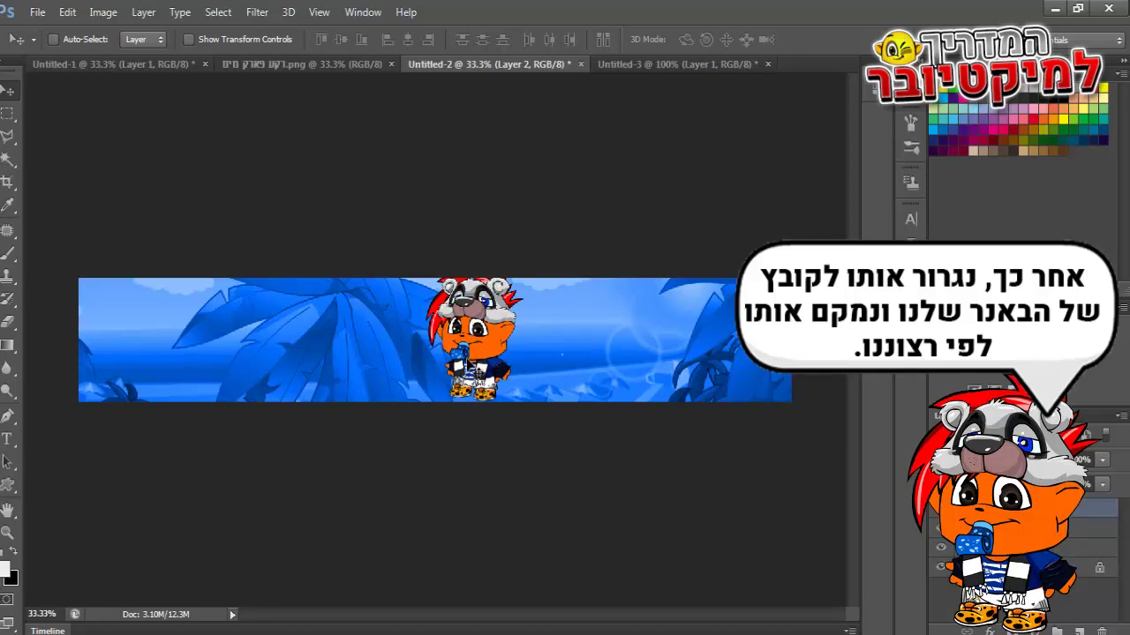
{"action": "key", "text": "ctrl+t"}
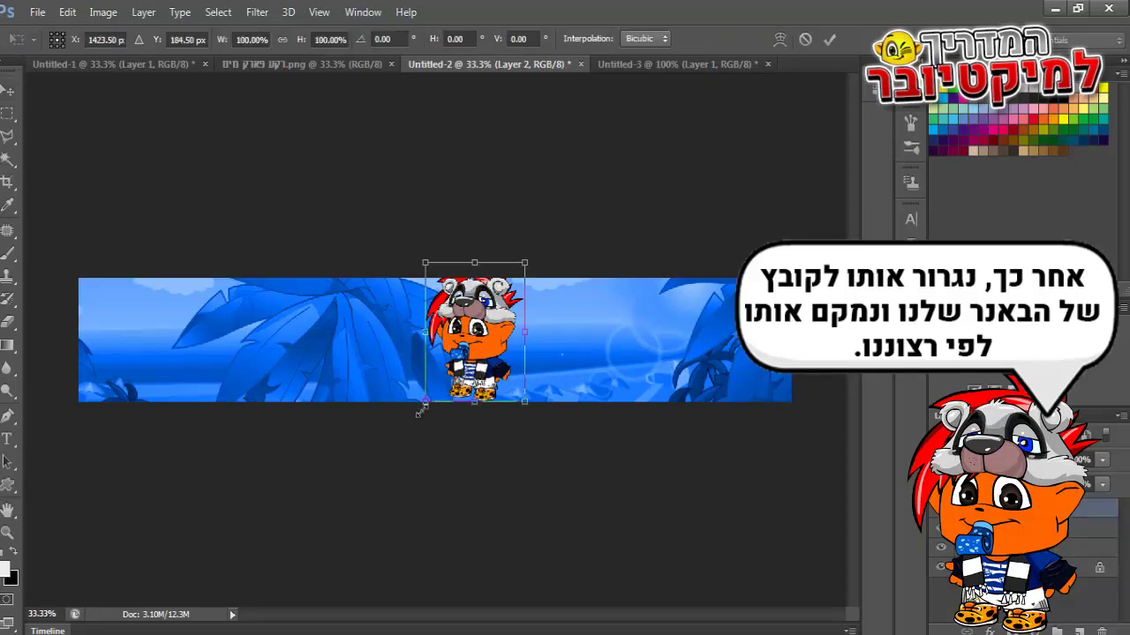
{"action": "left_click_drag", "start_coordinate": [422, 409], "coordinate": [387, 456]}
{"action": "left_click_drag", "start_coordinate": [481, 374], "coordinate": [591, 367]}
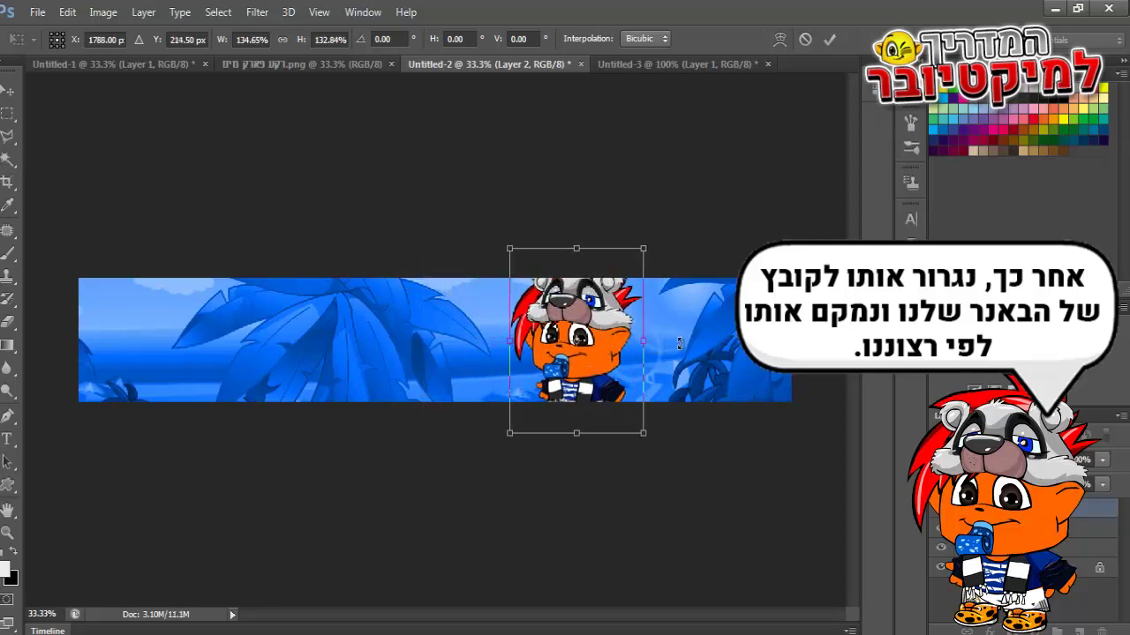
{"action": "left_click_drag", "start_coordinate": [659, 347], "coordinate": [675, 328]}
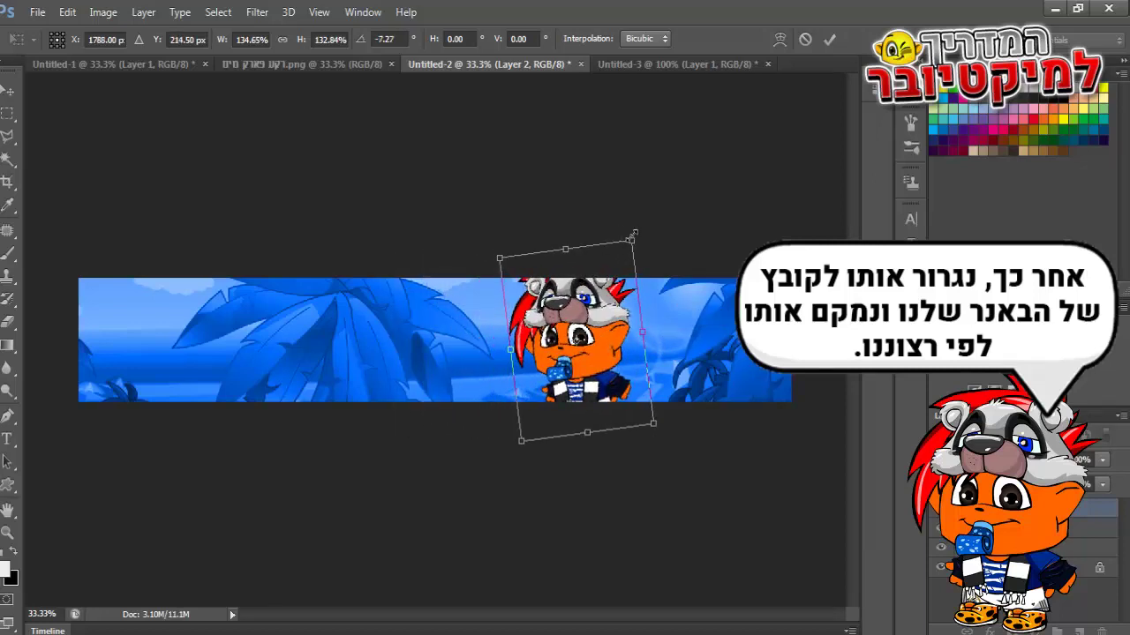
{"action": "left_click", "coordinate": [6, 92]}
{"action": "left_click", "coordinate": [492, 264]}
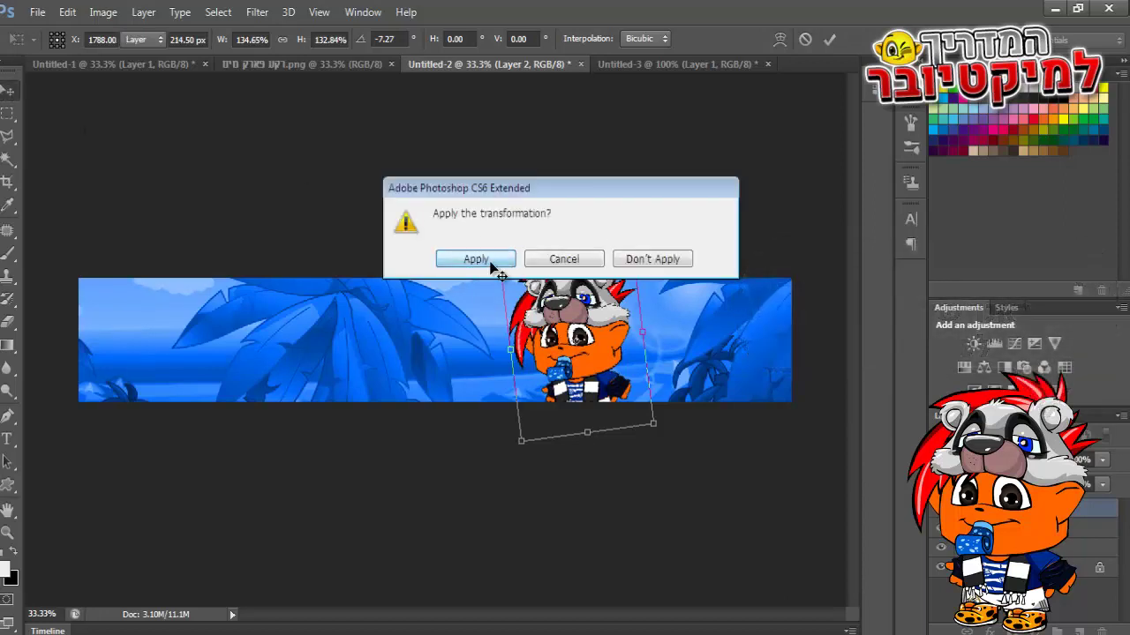
{"action": "left_click", "coordinate": [476, 258]}
Fine-tune the character's position between the two palm trees, moving it slightly farther toward the banner's right edge.
{"action": "left_click_drag", "start_coordinate": [590, 346], "coordinate": [615, 355]}
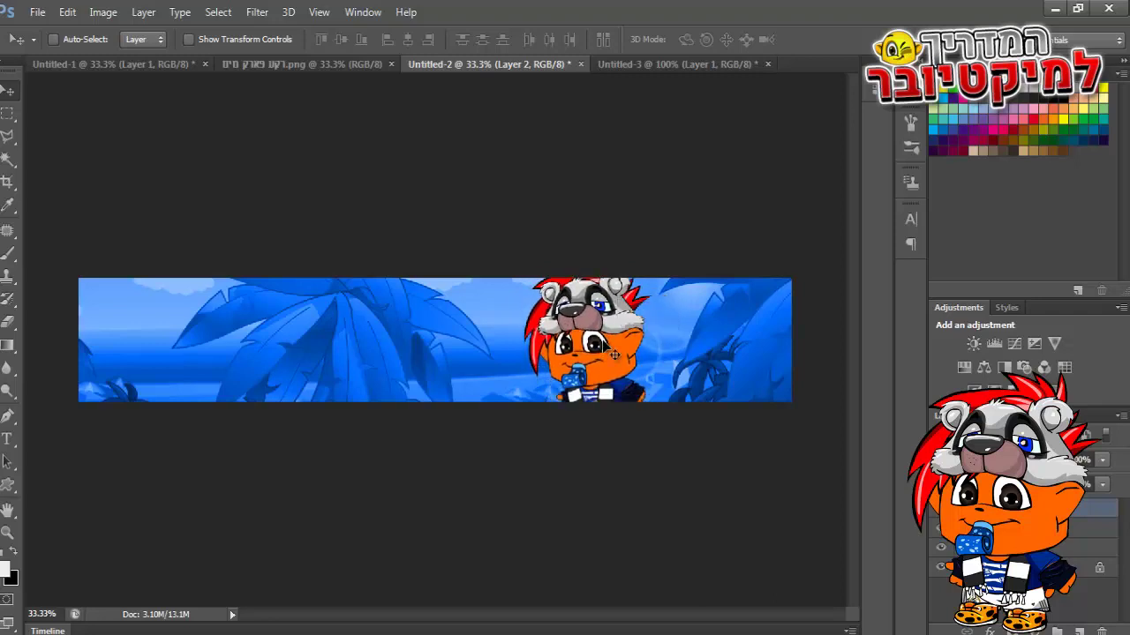
{"action": "key", "text": "Up"}
{"action": "key", "text": "Up"}
{"action": "key", "text": "Up"}
{"action": "key", "text": "Up"}
{"action": "key", "text": "Up"}
{"action": "key", "text": "Up"}
{"action": "key", "text": "Up"}
{"action": "key", "text": "Up"}
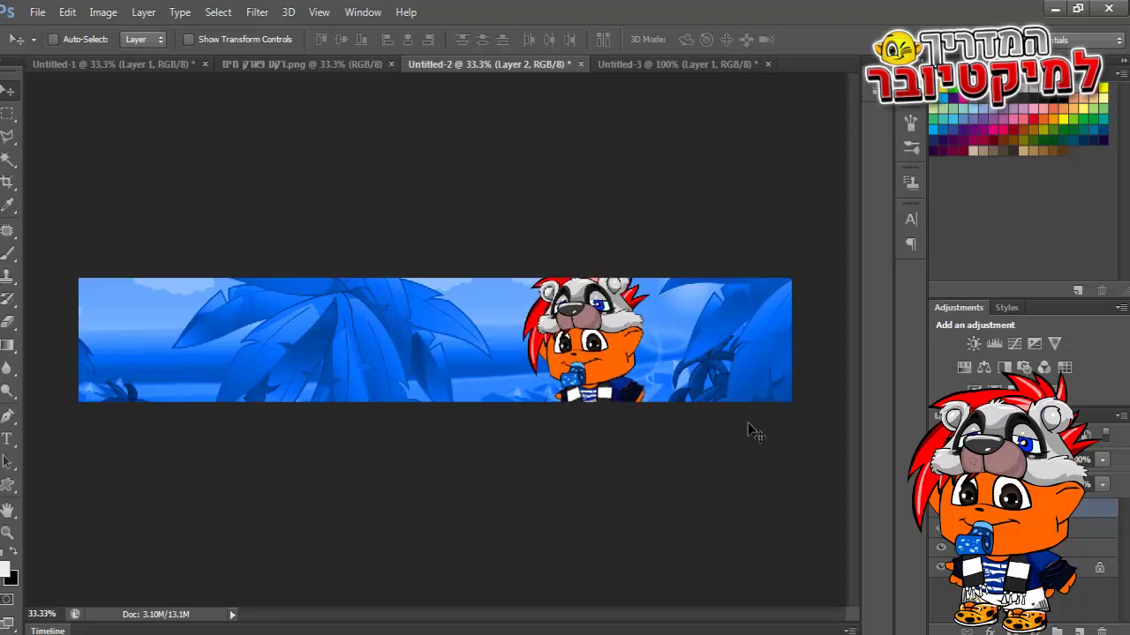
{"action": "key", "text": "Right"}
{"action": "key", "text": "Right"}
{"action": "key", "text": "Right"}
{"action": "key", "text": "Right"}
{"action": "key", "text": "Right"}
{"action": "key", "text": "Right"}
{"action": "key", "text": "Right"}
{"action": "key", "text": "Right"}
{"action": "key", "text": "Right"}
{"action": "key", "text": "Right"}
{"action": "key", "text": "Right"}
{"action": "key", "text": "Right"}
{"action": "key", "text": "Right"}
{"action": "key", "text": "Right"}
{"action": "key", "text": "Right"}
{"action": "key", "text": "Right"}
{"action": "key", "text": "Right"}
{"action": "key", "text": "Right"}
{"action": "key", "text": "Right"}
{"action": "key", "text": "Right"}
{"action": "key", "text": "Right"}
{"action": "key", "text": "Right"}
{"action": "key", "text": "Right"}
{"action": "key", "text": "Right"}
{"action": "key", "text": "Right"}
{"action": "key", "text": "Right"}
{"action": "key", "text": "Right"}
{"action": "key", "text": "Right"}
{"action": "key", "text": "Right"}
{"action": "key", "text": "Right"}
{"action": "key", "text": "Right"}
{"action": "key", "text": "Right"}
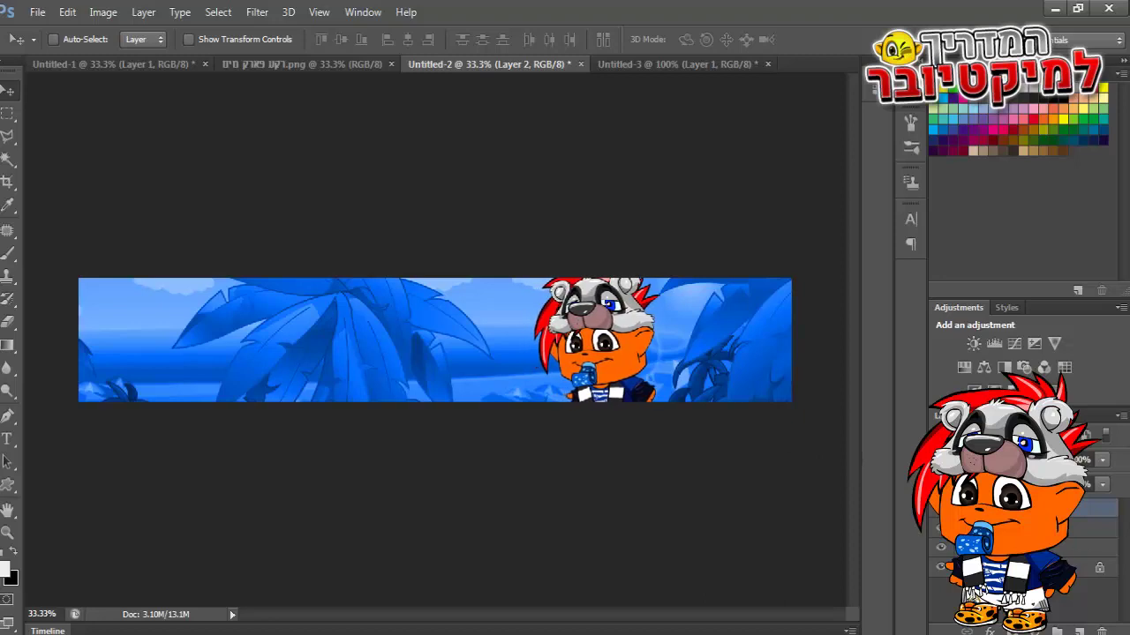
{"action": "key", "text": "Up"}
{"action": "key", "text": "Up"}
{"action": "key", "text": "Up"}
Add a 5 px white outside stroke to the character layer through its blending options.
{"action": "left_click", "coordinate": [7, 532]}
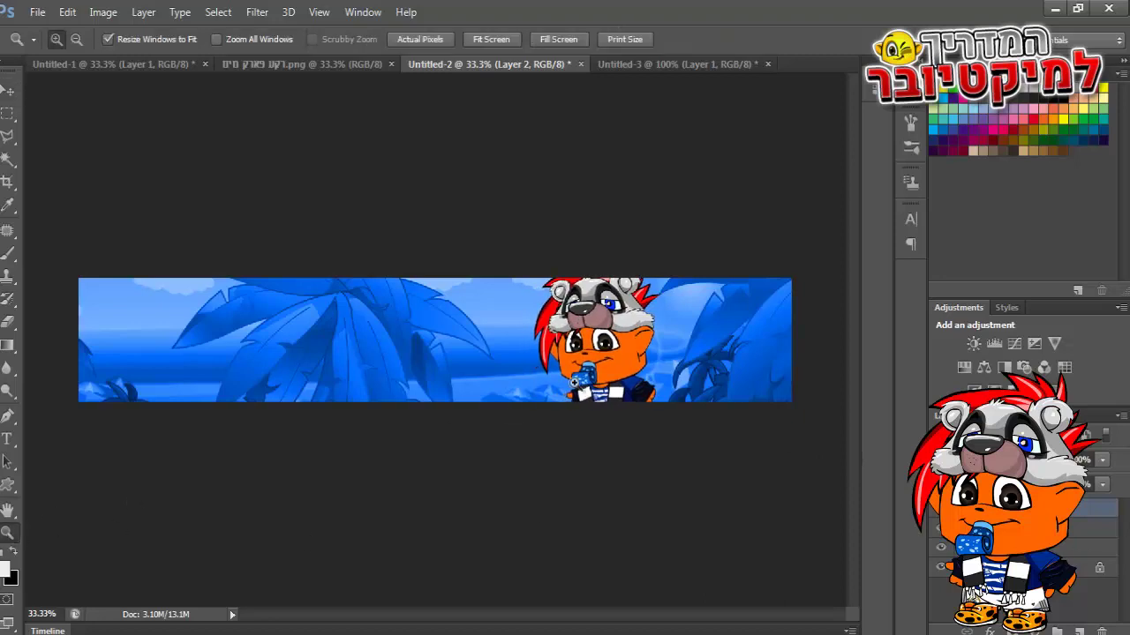
{"action": "left_click", "coordinate": [599, 352]}
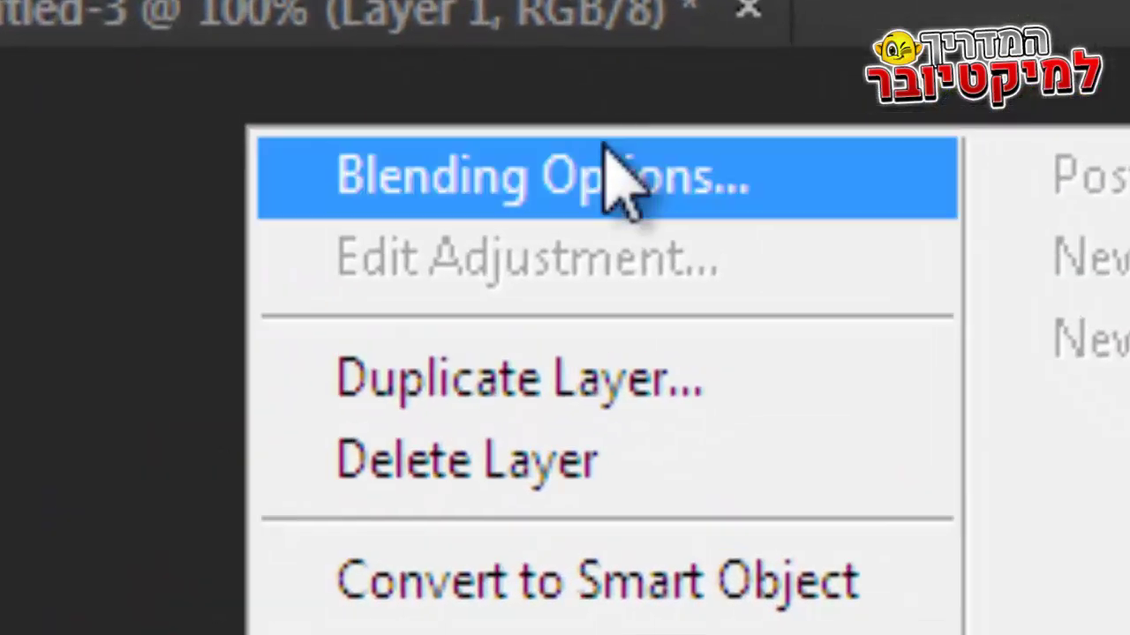
{"action": "left_click", "coordinate": [654, 143]}
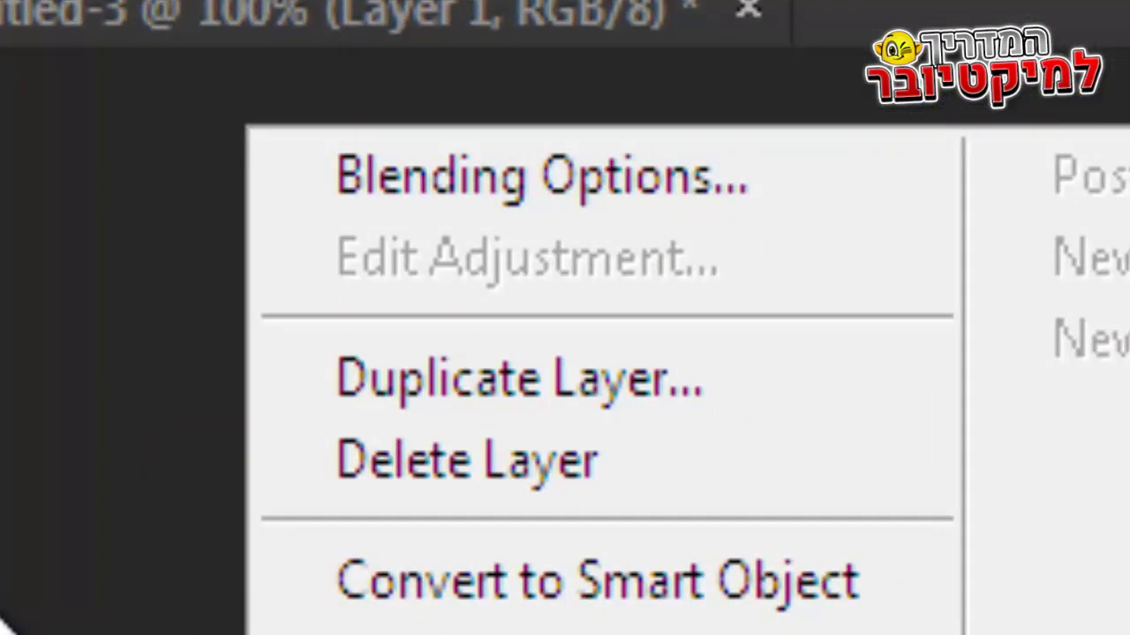
{"action": "key", "text": "Escape"}
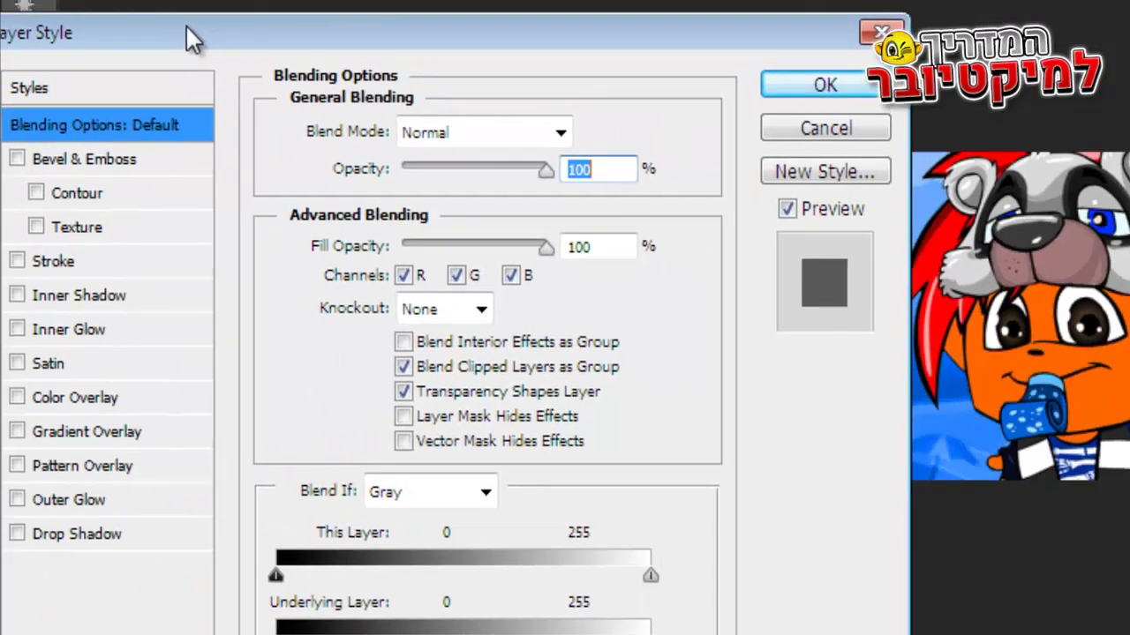
{"action": "left_click", "coordinate": [34, 263]}
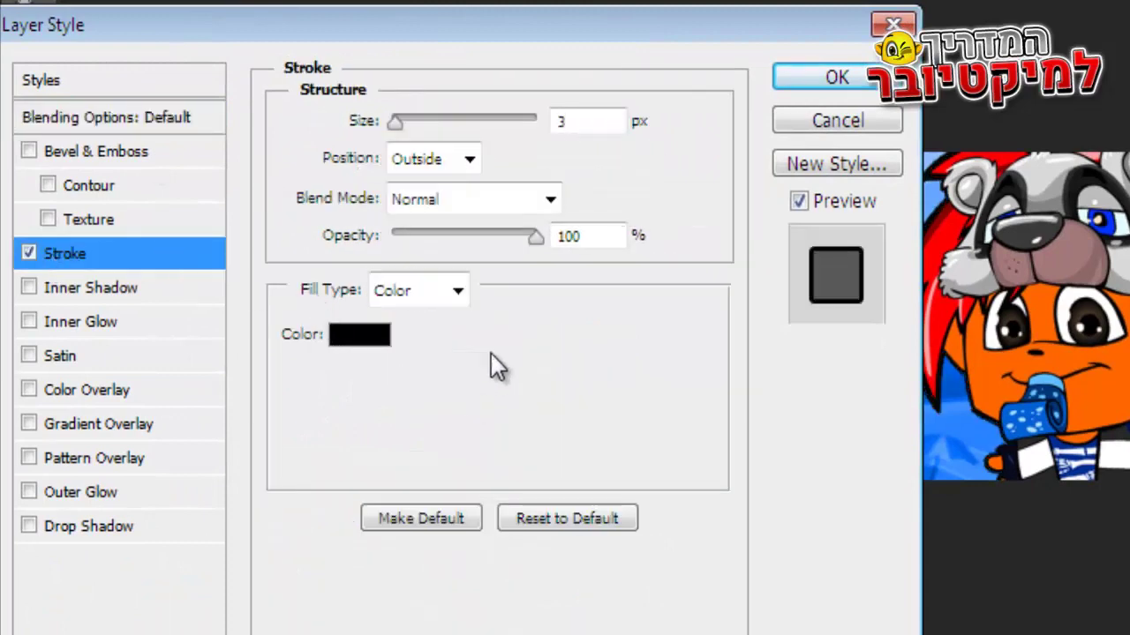
{"action": "double_click", "coordinate": [587, 124]}
{"action": "type", "text": "5"}
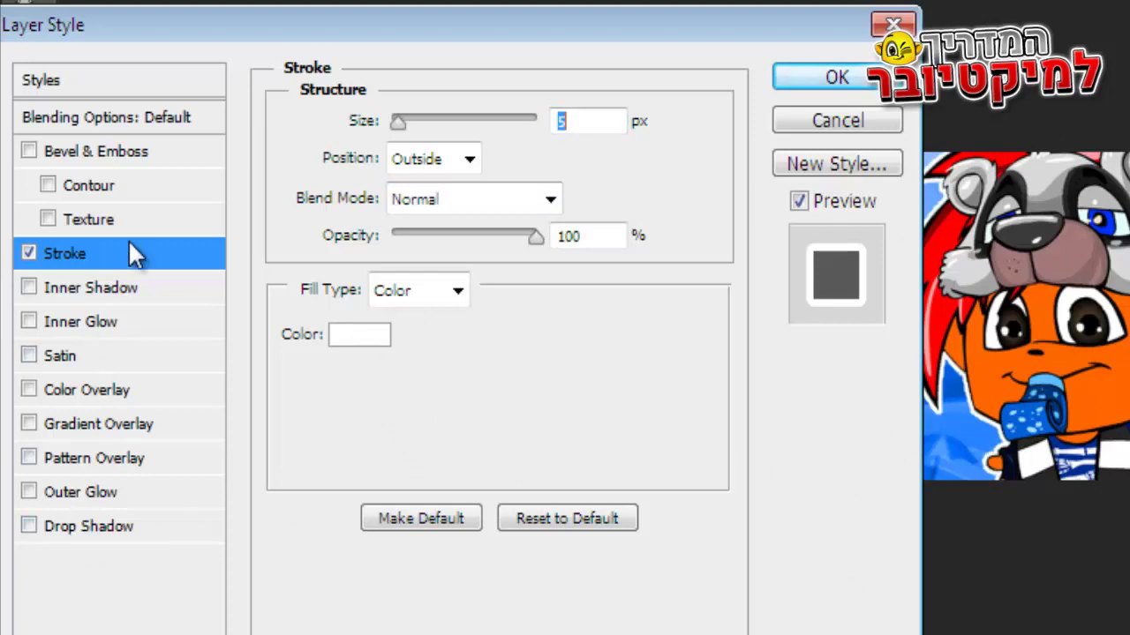
Enable an inner glow and an outer glow on the character, with the outer glow's size at 51 px.
{"action": "left_click", "coordinate": [78, 322]}
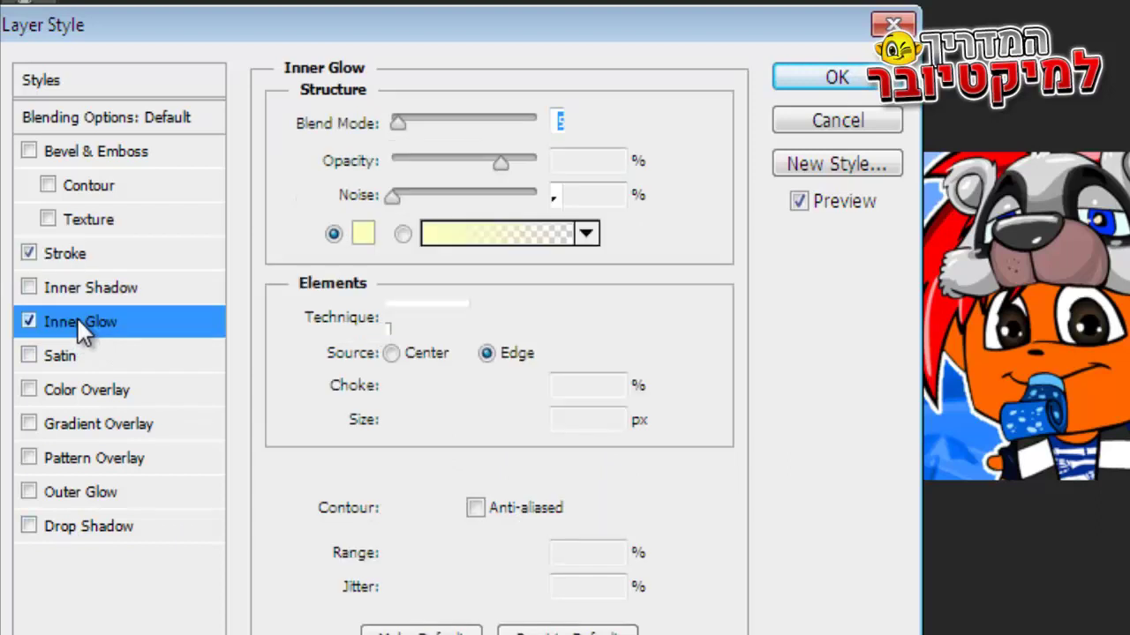
{"action": "left_click", "coordinate": [90, 491]}
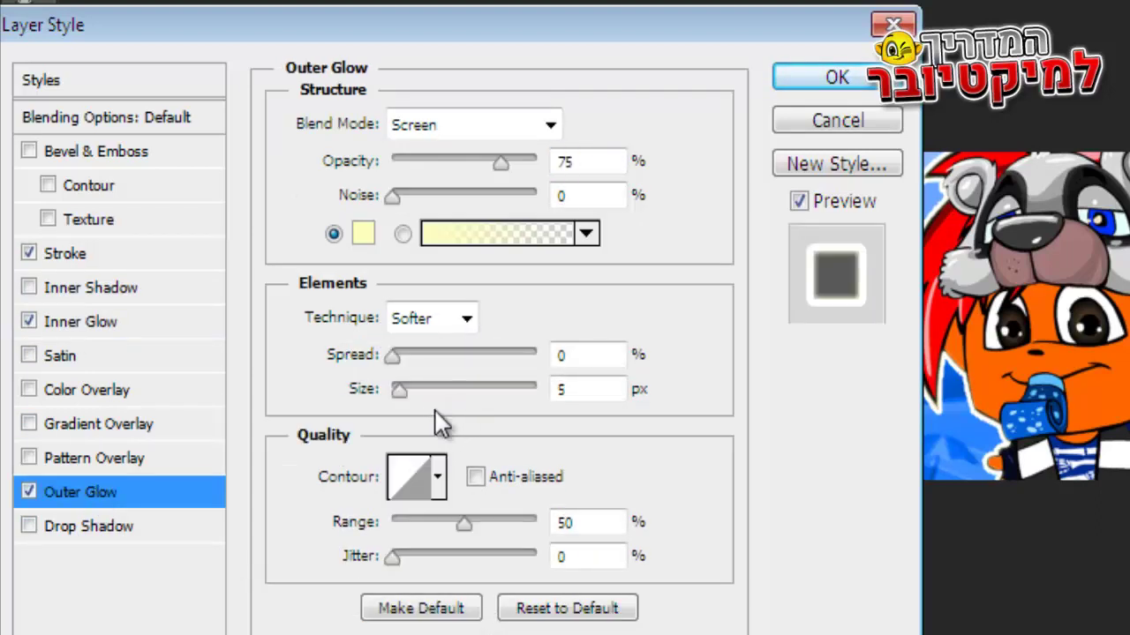
{"action": "left_click_drag", "start_coordinate": [398, 391], "coordinate": [414, 369]}
{"action": "left_click_drag", "start_coordinate": [427, 375], "coordinate": [429, 375]}
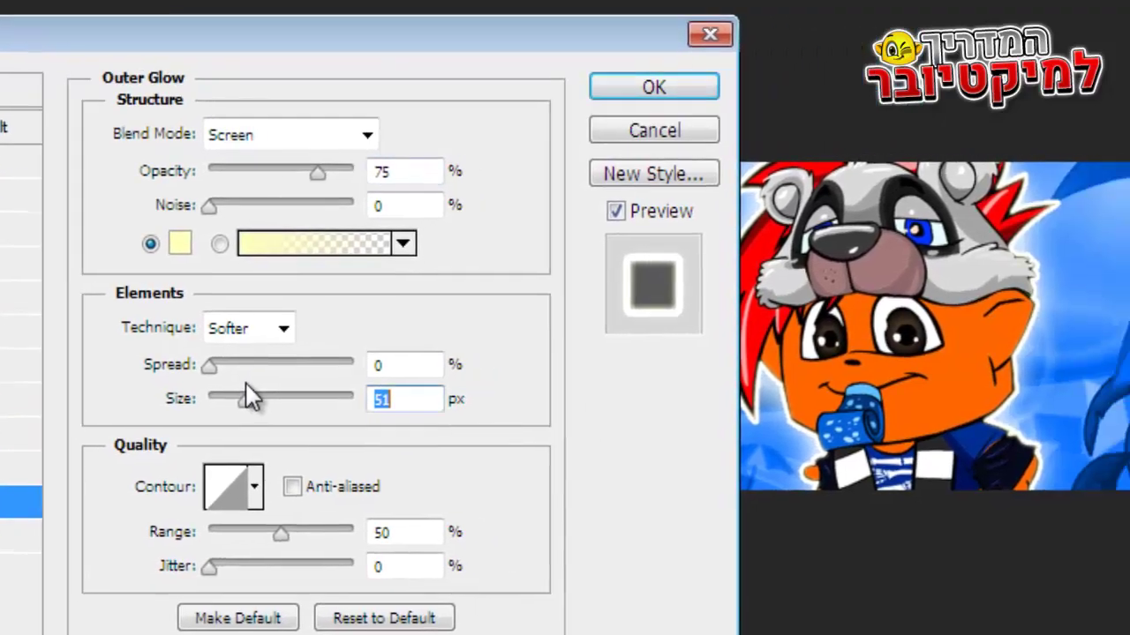
Give the outer glow a white-to-transparent gradient and adjust its opacity.
{"action": "left_click", "coordinate": [507, 235]}
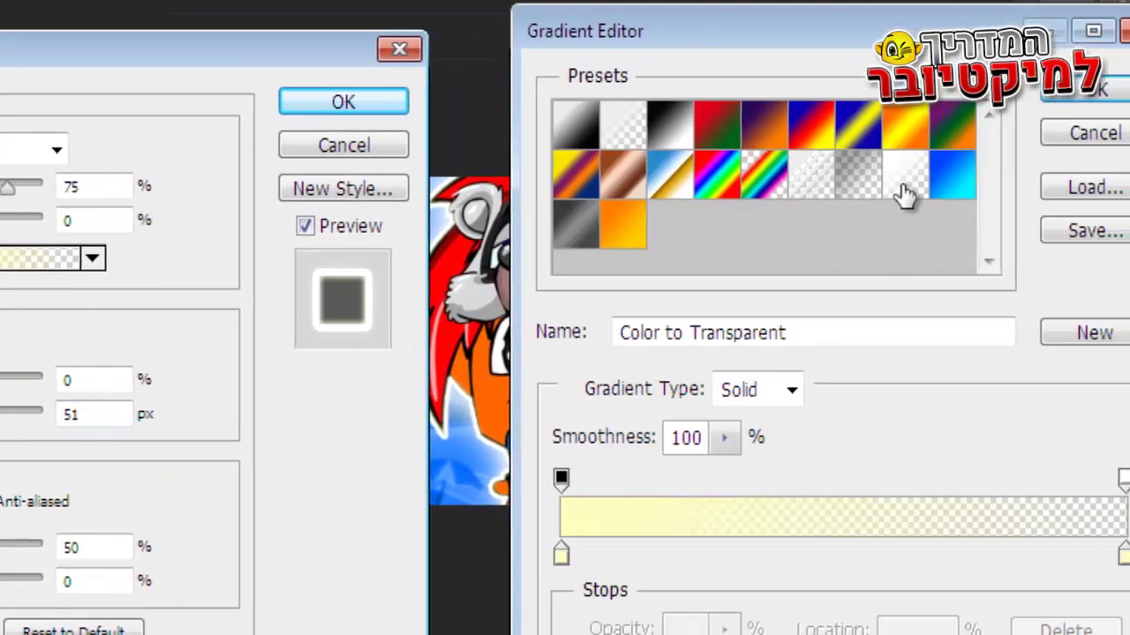
{"action": "left_click", "coordinate": [938, 183]}
{"action": "key", "text": "Return"}
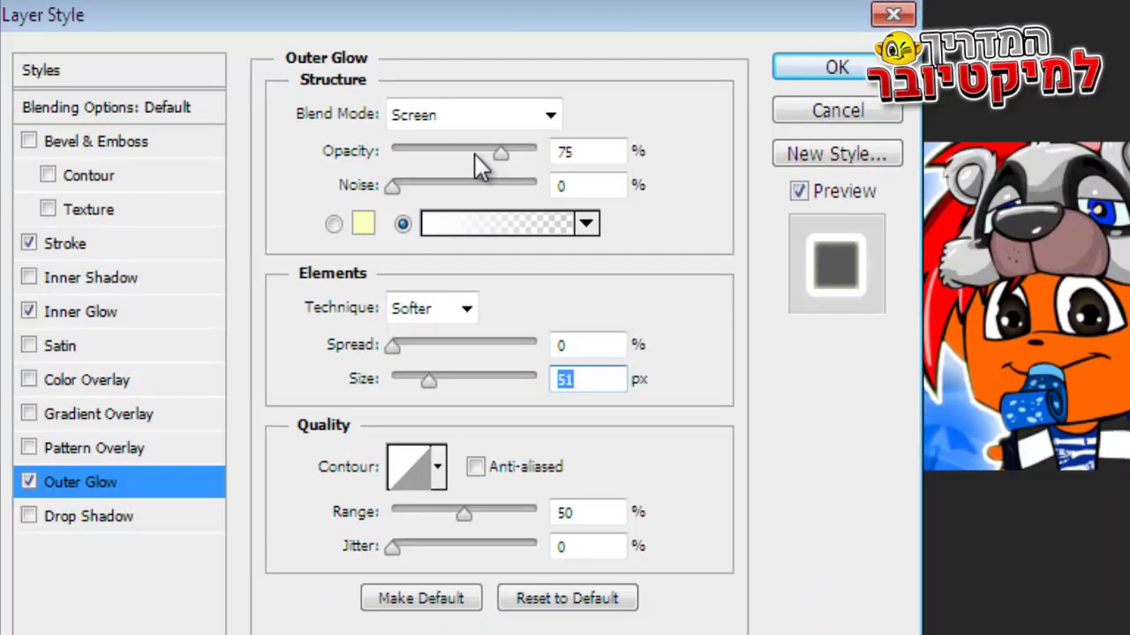
{"action": "left_click_drag", "start_coordinate": [498, 150], "coordinate": [466, 171]}
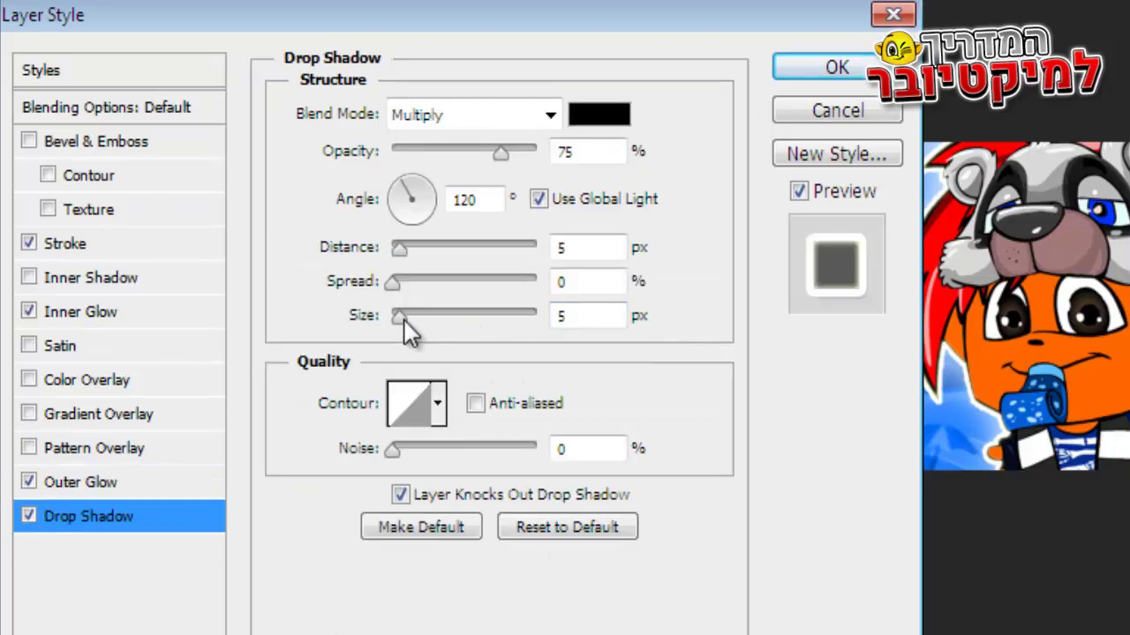
Add a drop shadow with a size of 40 px to the character and apply the layer style.
{"action": "left_click_drag", "start_coordinate": [403, 320], "coordinate": [420, 311]}
{"action": "type", "text": "40"}
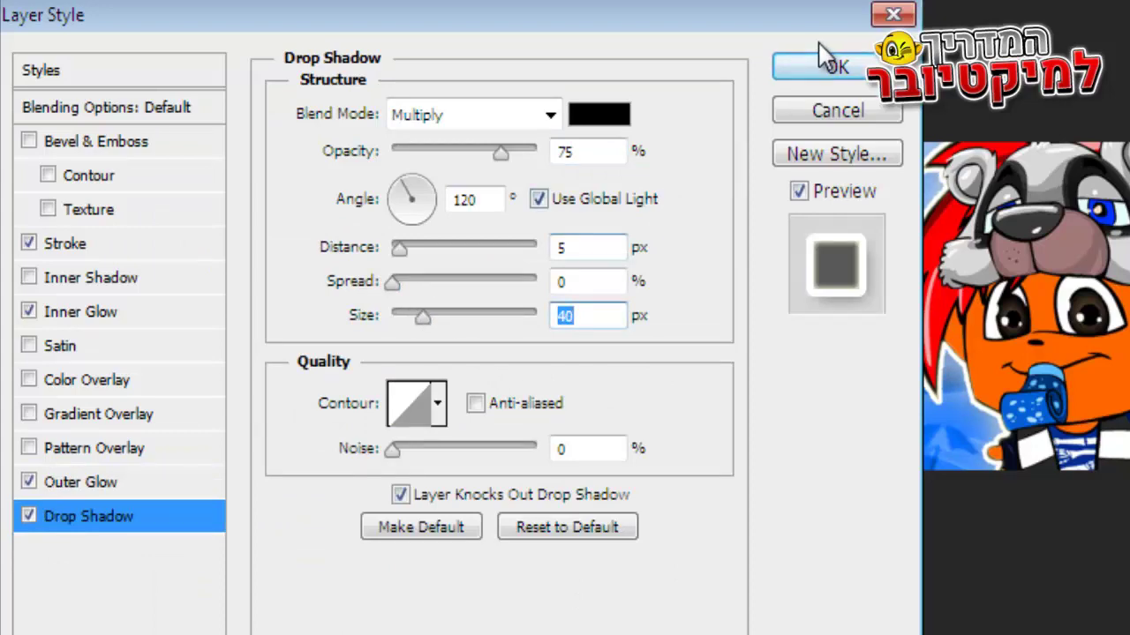
{"action": "left_click", "coordinate": [843, 60]}
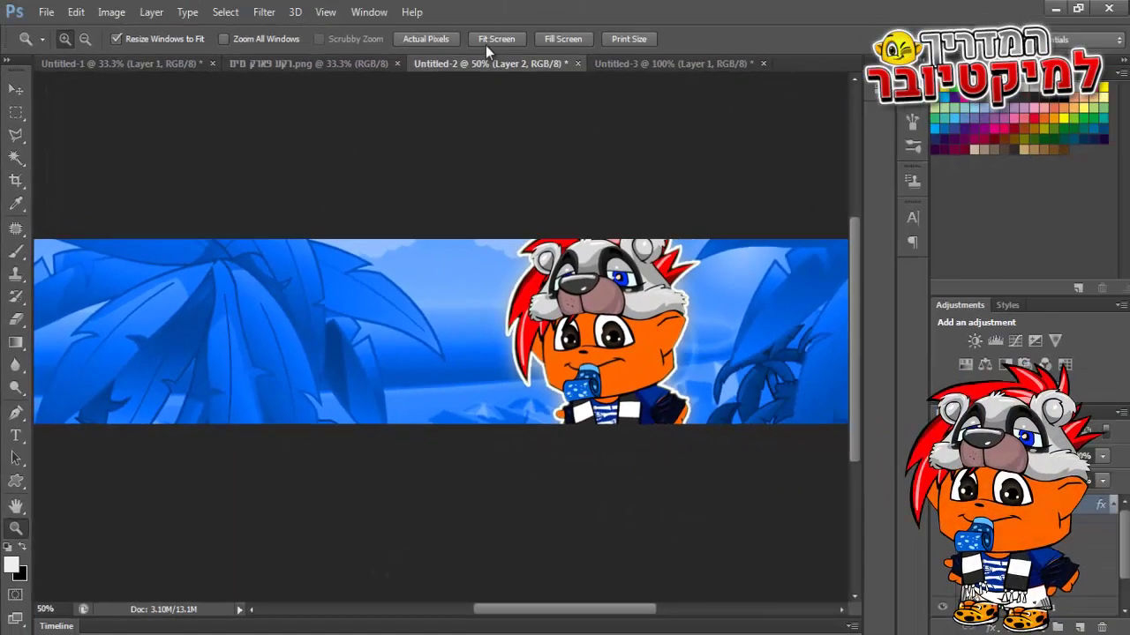
Add the text "Rulers" with the Type tool over the large palm tree in the banner's left half.
{"action": "left_click", "coordinate": [485, 41]}
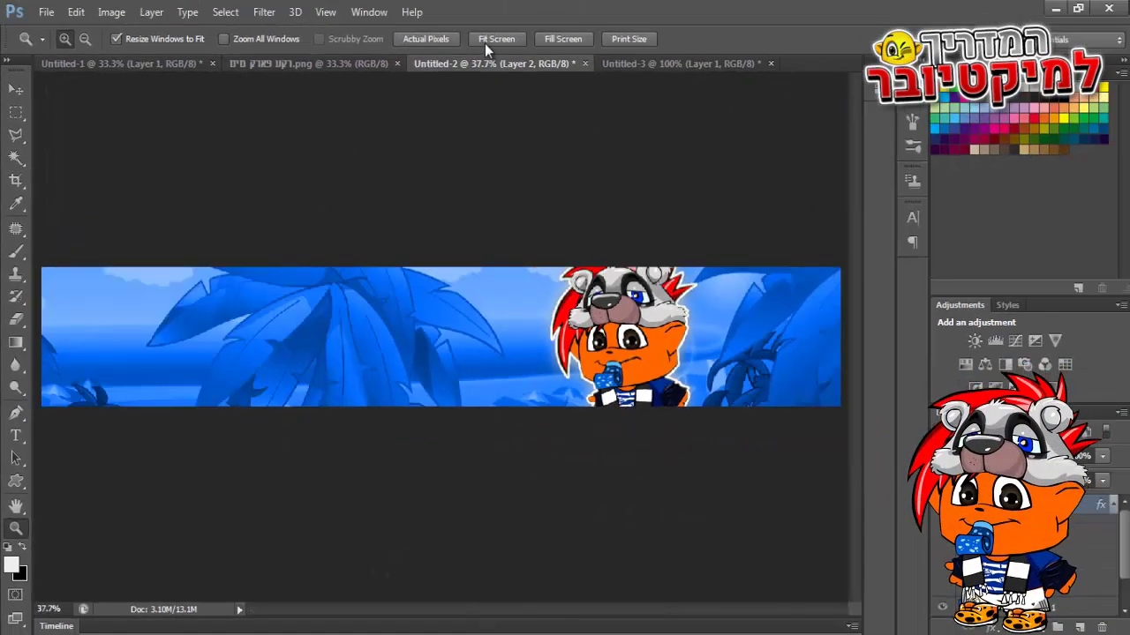
{"action": "left_click", "coordinate": [16, 89]}
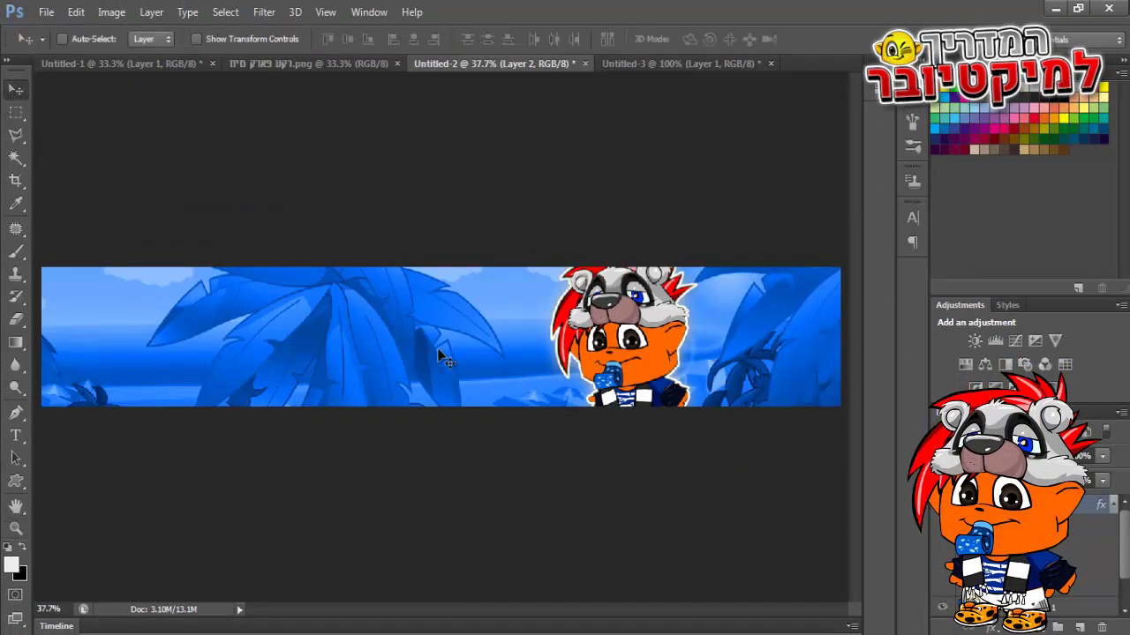
{"action": "left_click", "coordinate": [15, 436]}
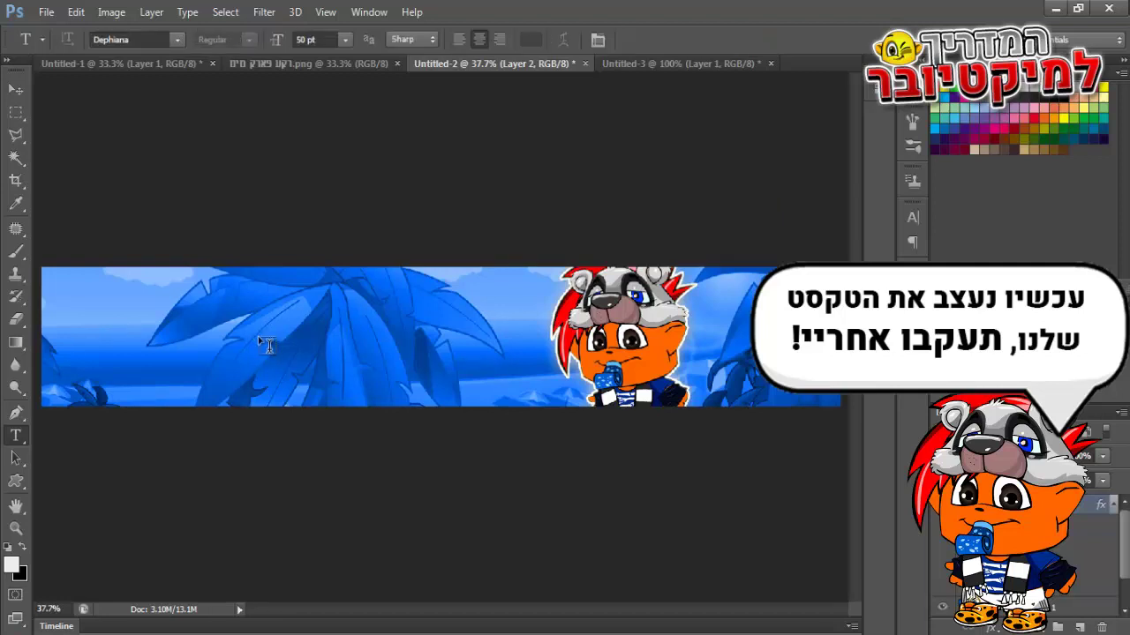
{"action": "left_click", "coordinate": [243, 343]}
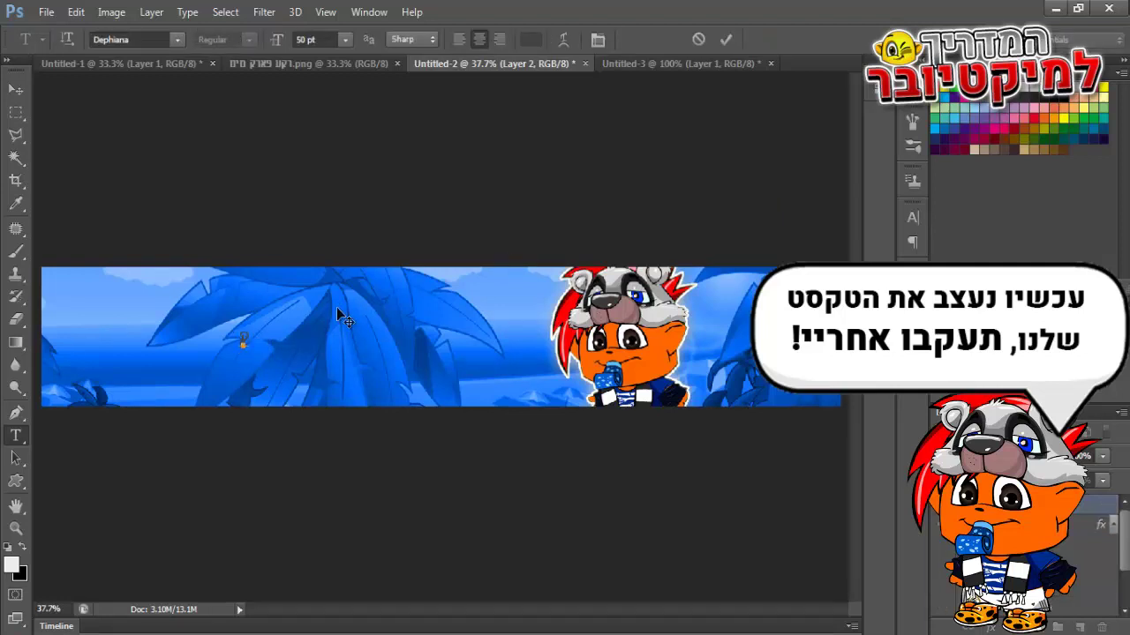
{"action": "type", "text": "fearful"}
Select the whole "Rulers" text and set its font size to 240 pt.
{"action": "double_click", "coordinate": [253, 342]}
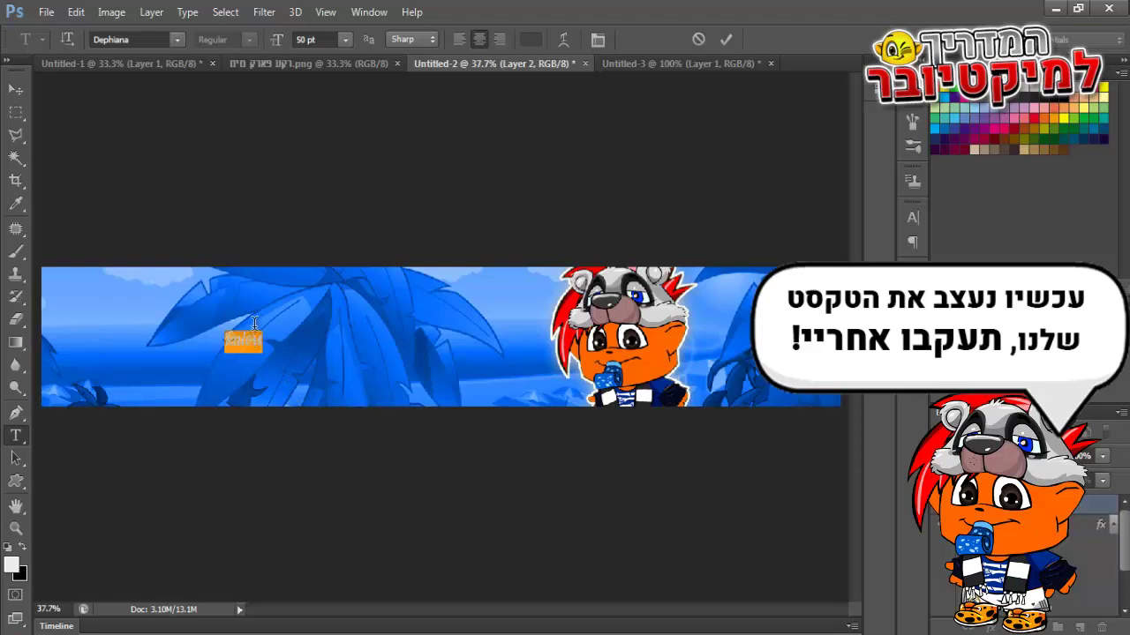
{"action": "left_click_drag", "start_coordinate": [327, 40], "coordinate": [218, 33]}
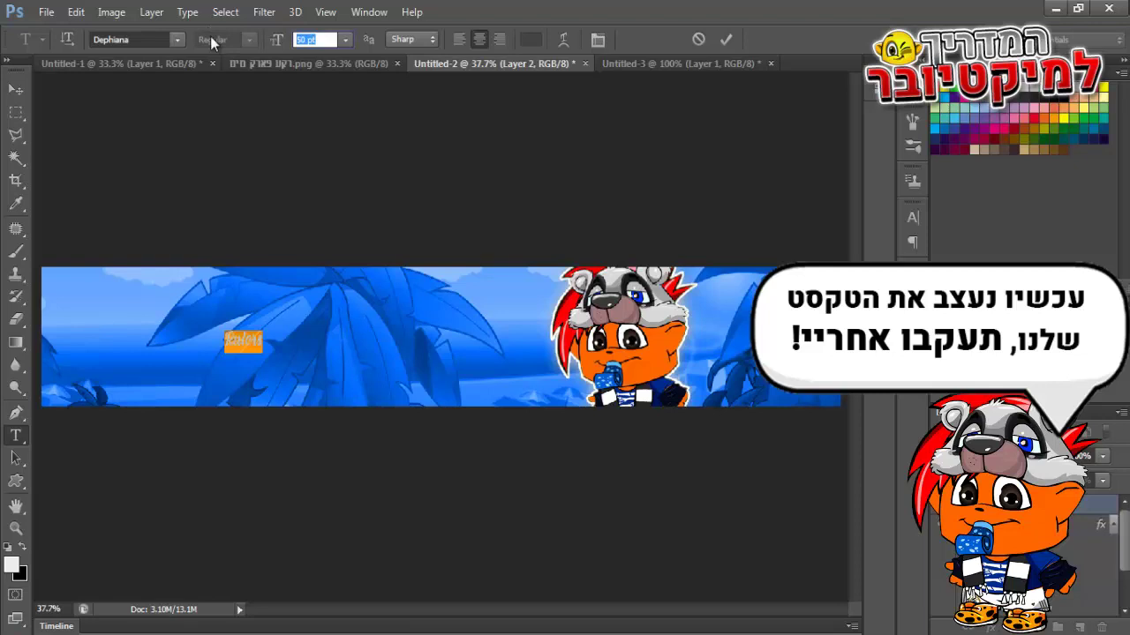
{"action": "type", "text": "300"}
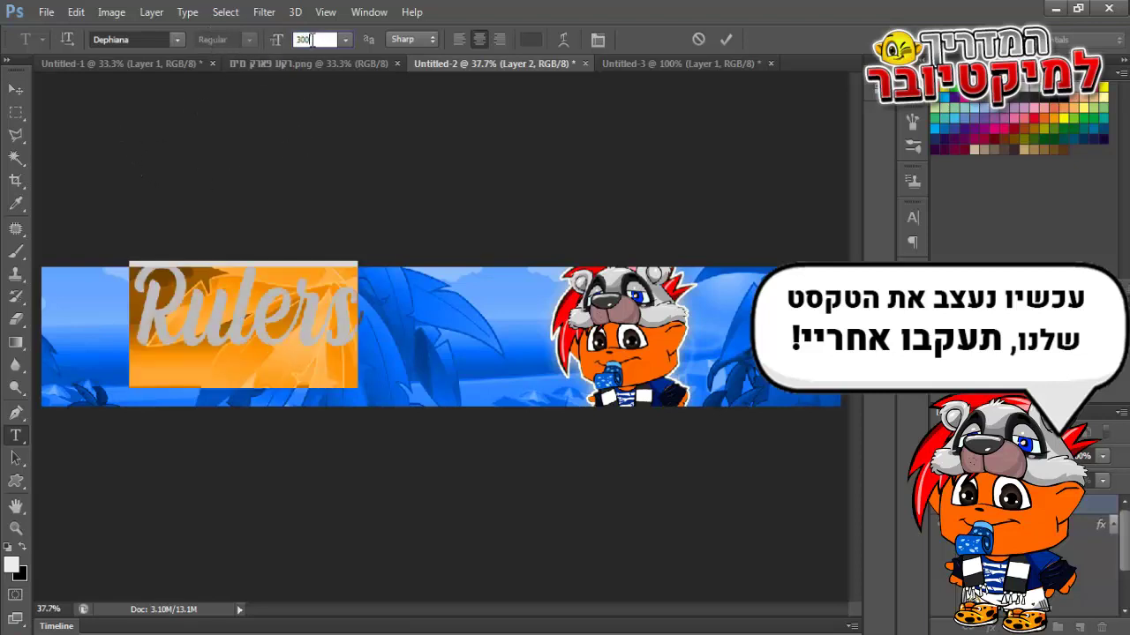
{"action": "type", "text": "200"}
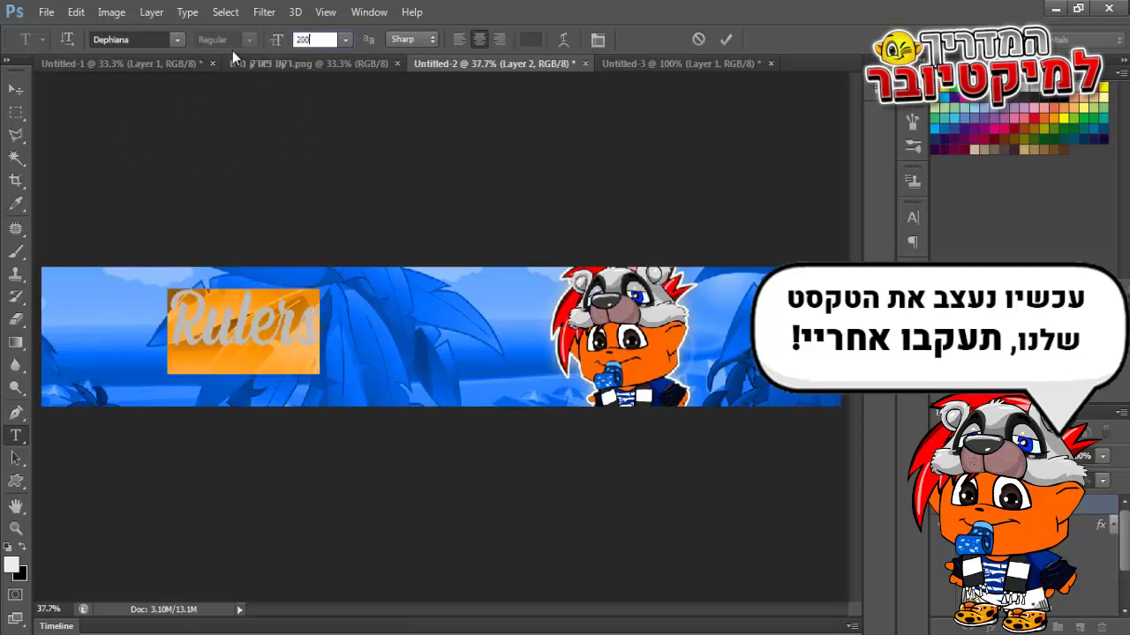
{"action": "key", "text": "Return"}
{"action": "type", "text": "240"}
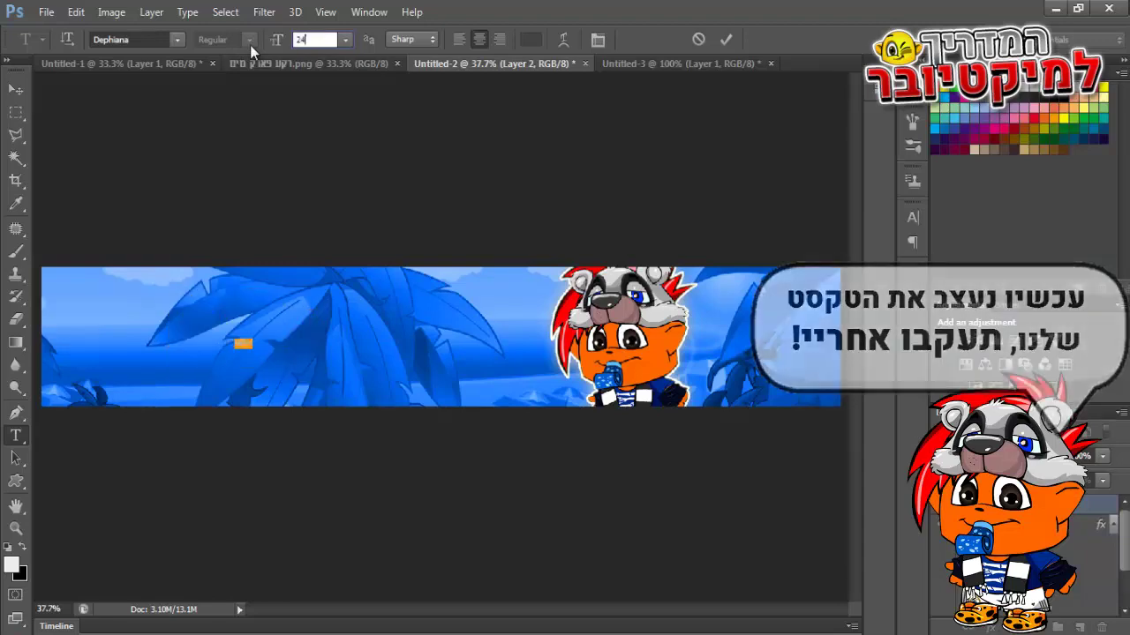
Browse the font list and set the selected "Rulers" text to the Radiant font.
{"action": "left_click", "coordinate": [177, 38]}
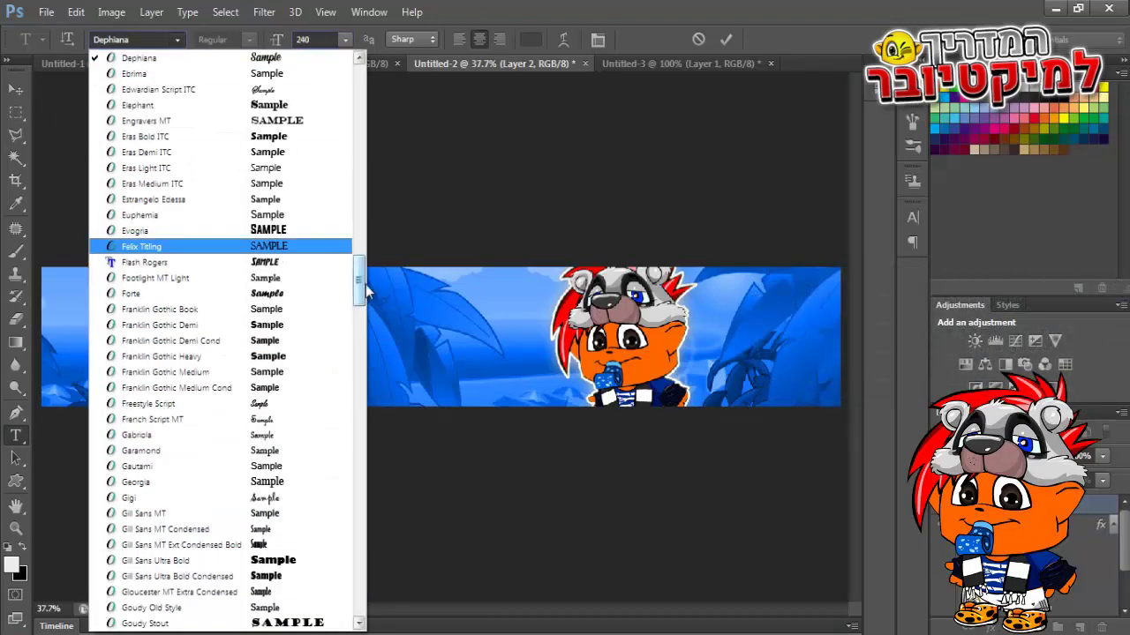
{"action": "scroll", "coordinate": [360, 279], "scroll_direction": "up", "scroll_amount": 4}
{"action": "scroll", "coordinate": [360, 265], "scroll_direction": "down", "scroll_amount": 3}
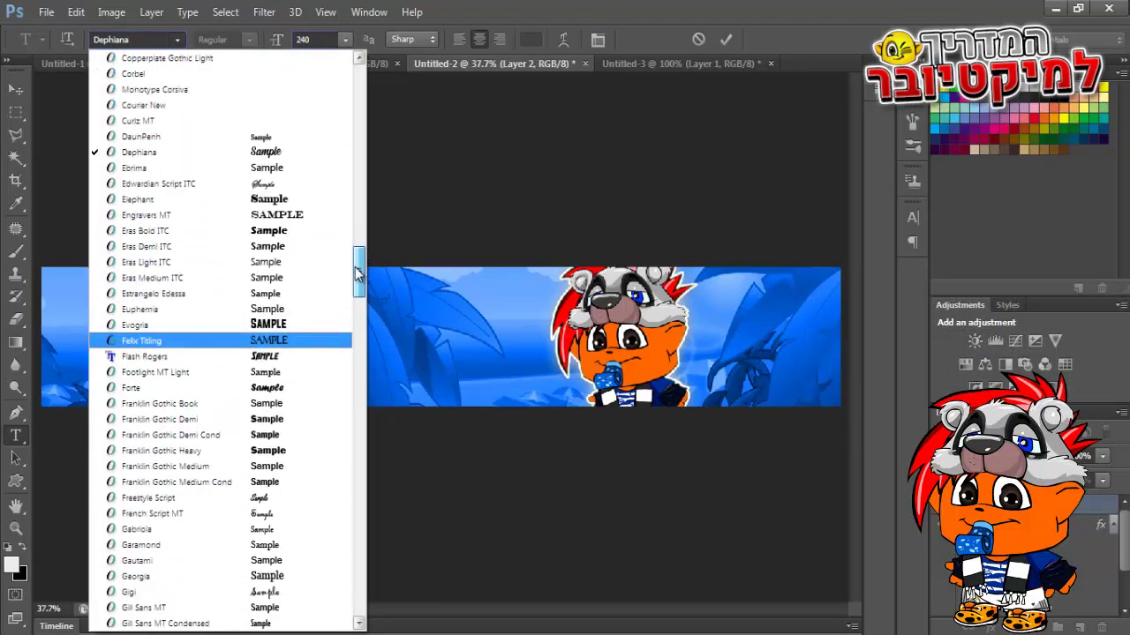
{"action": "scroll", "coordinate": [357, 276], "scroll_direction": "down", "scroll_amount": 1}
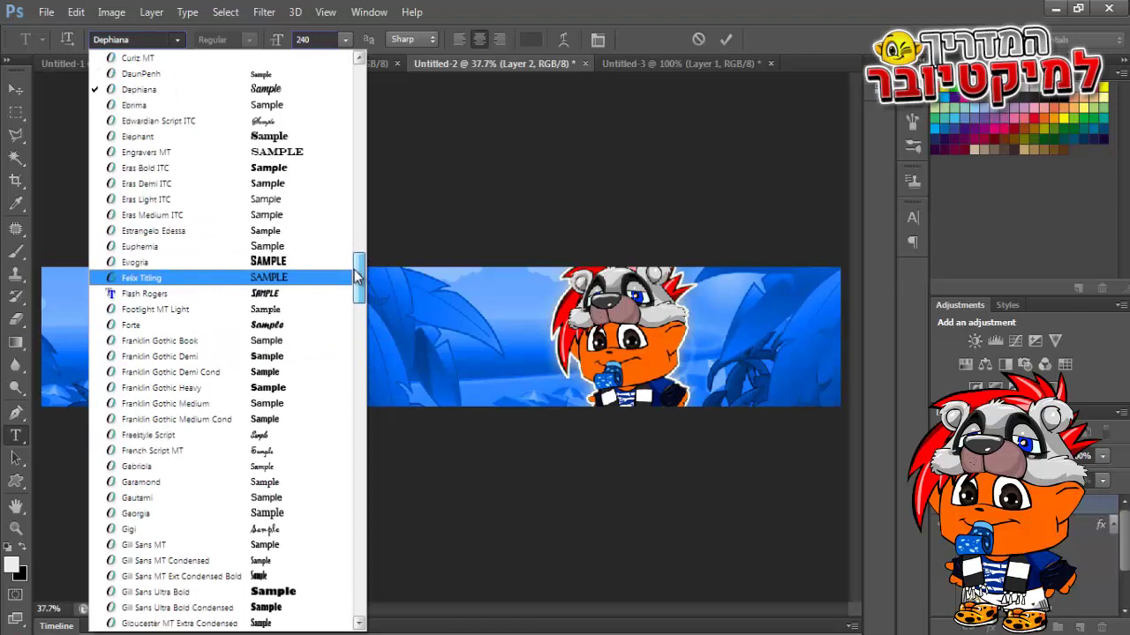
{"action": "scroll", "coordinate": [360, 303], "scroll_direction": "down", "scroll_amount": 8}
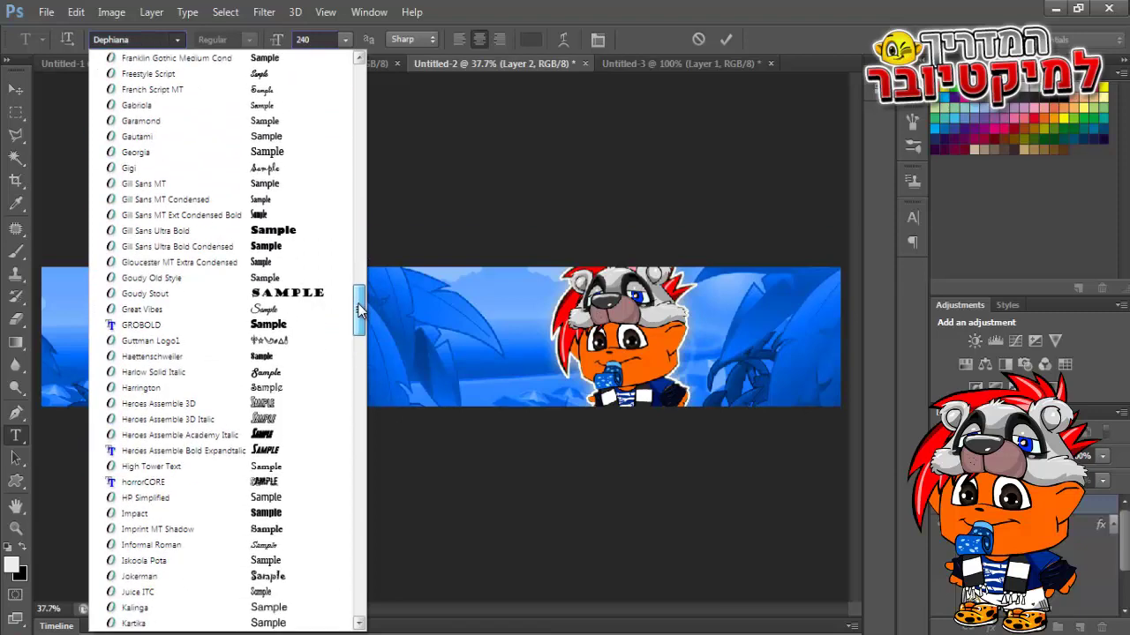
{"action": "scroll", "coordinate": [353, 314], "scroll_direction": "down", "scroll_amount": 4}
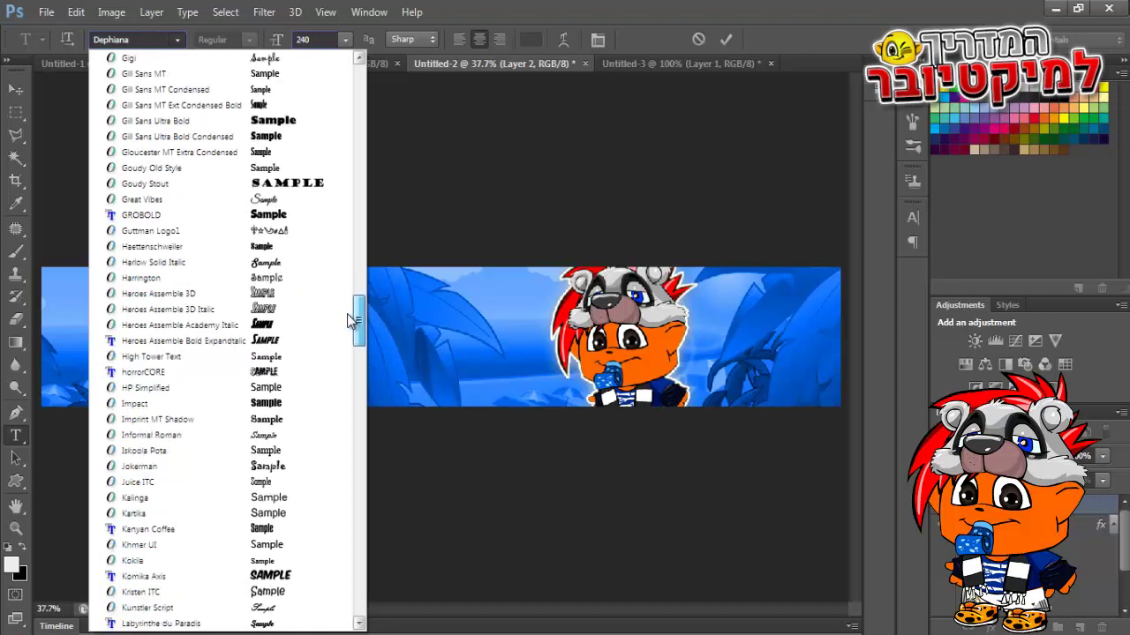
{"action": "scroll", "coordinate": [354, 335], "scroll_direction": "down", "scroll_amount": 10}
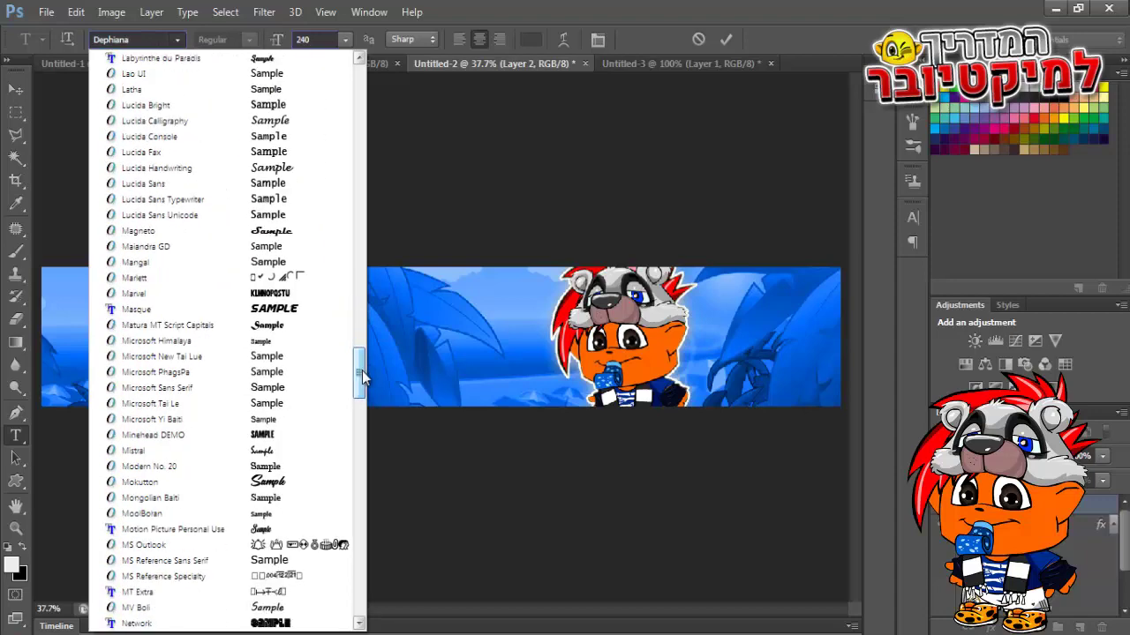
{"action": "left_click_drag", "start_coordinate": [362, 372], "coordinate": [369, 409]}
{"action": "left_click", "coordinate": [291, 565]}
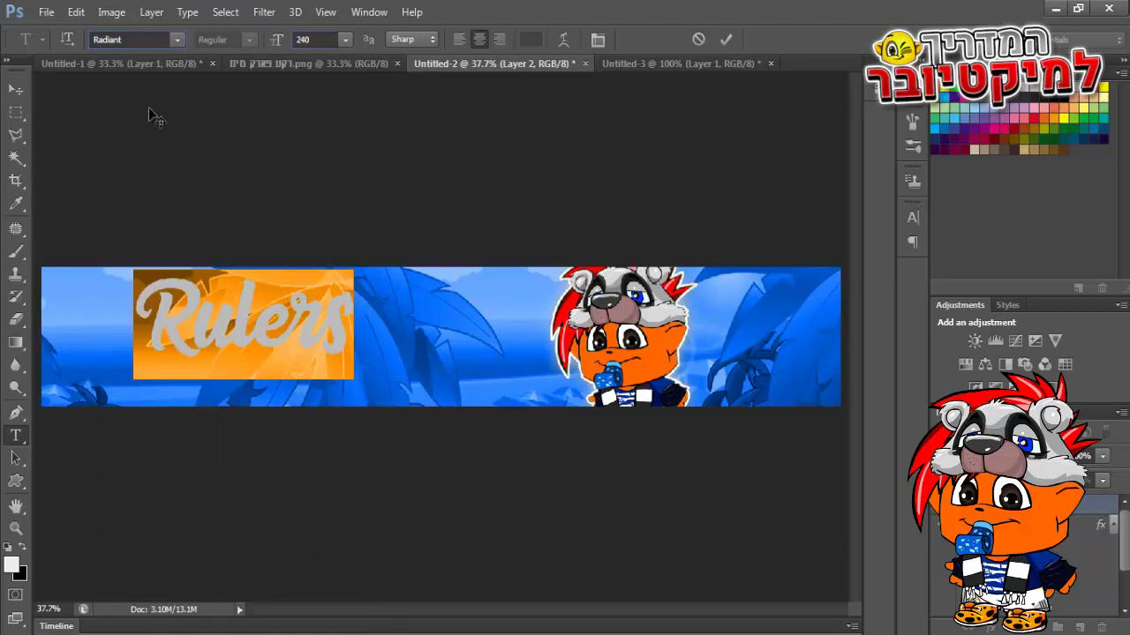
Try The Bold Font on the selected "Rulers" text.
{"action": "left_click", "coordinate": [178, 40]}
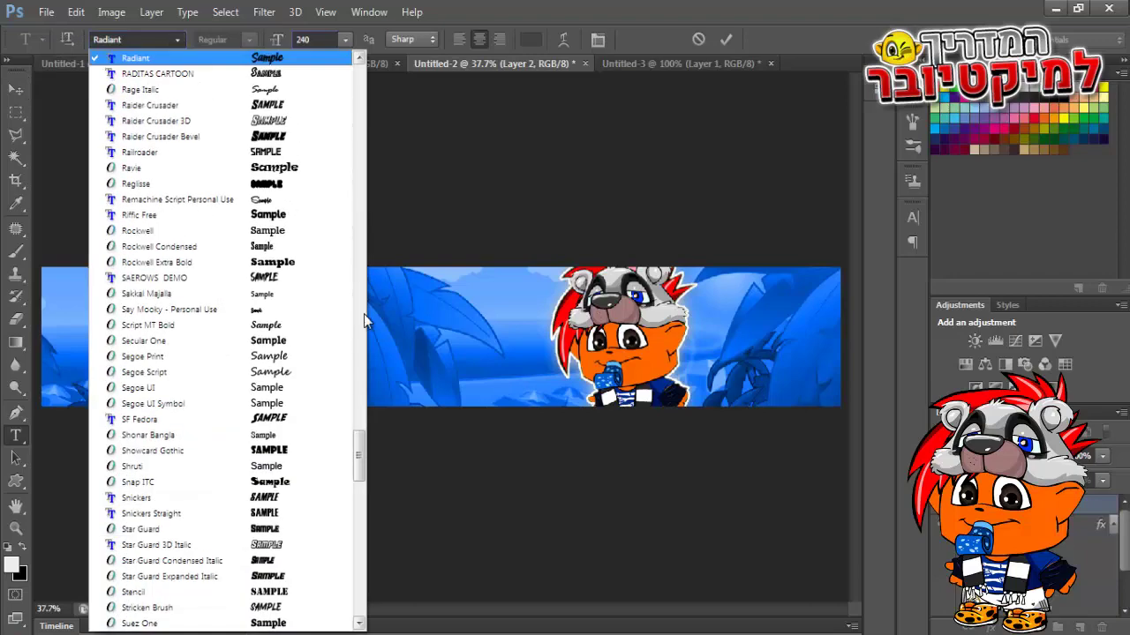
{"action": "left_click_drag", "start_coordinate": [360, 472], "coordinate": [362, 517]}
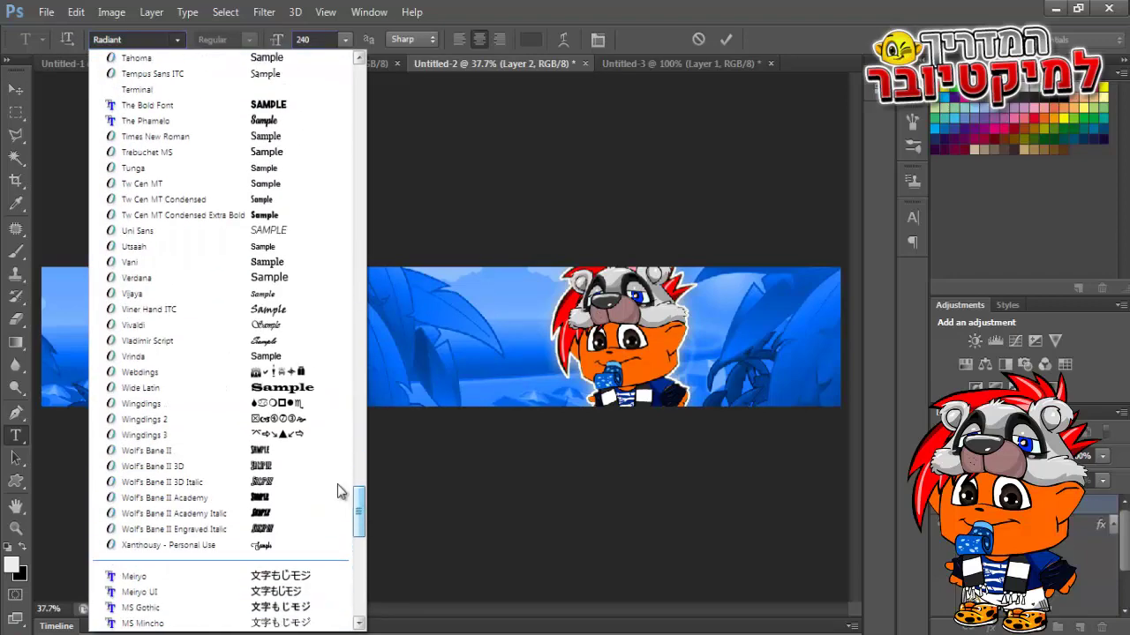
{"action": "left_click", "coordinate": [277, 104]}
Set the "Rulers" text to the Uni Sans font in the Heavy Italic CAPS style.
{"action": "left_click", "coordinate": [184, 45]}
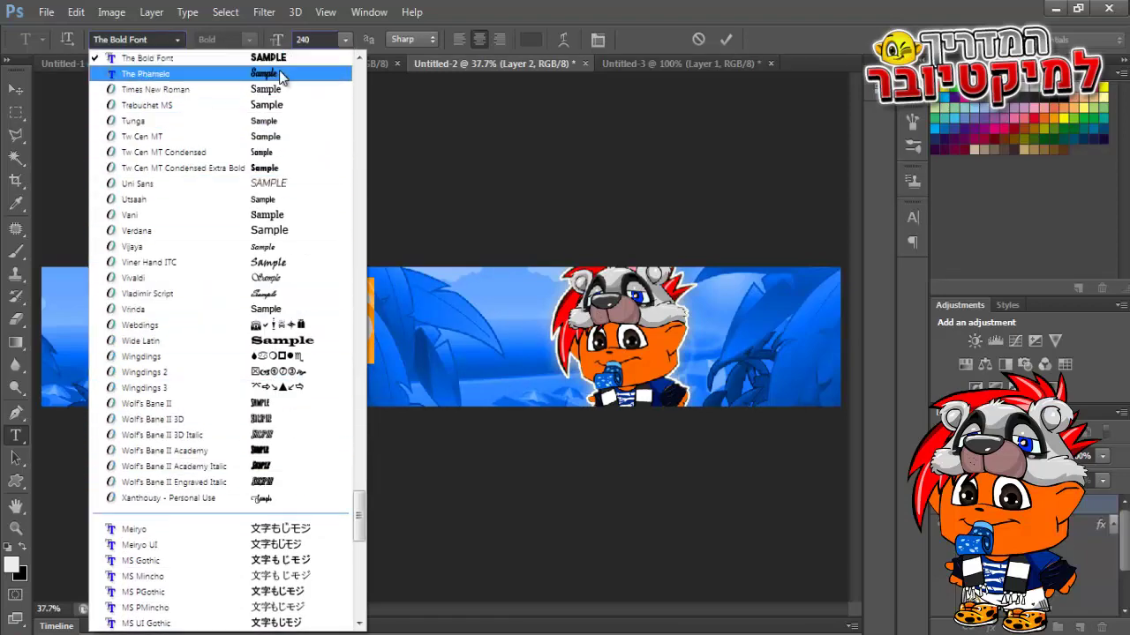
{"action": "scroll", "coordinate": [262, 209], "scroll_direction": "up", "scroll_amount": 1}
{"action": "scroll", "coordinate": [263, 207], "scroll_direction": "up", "scroll_amount": 7}
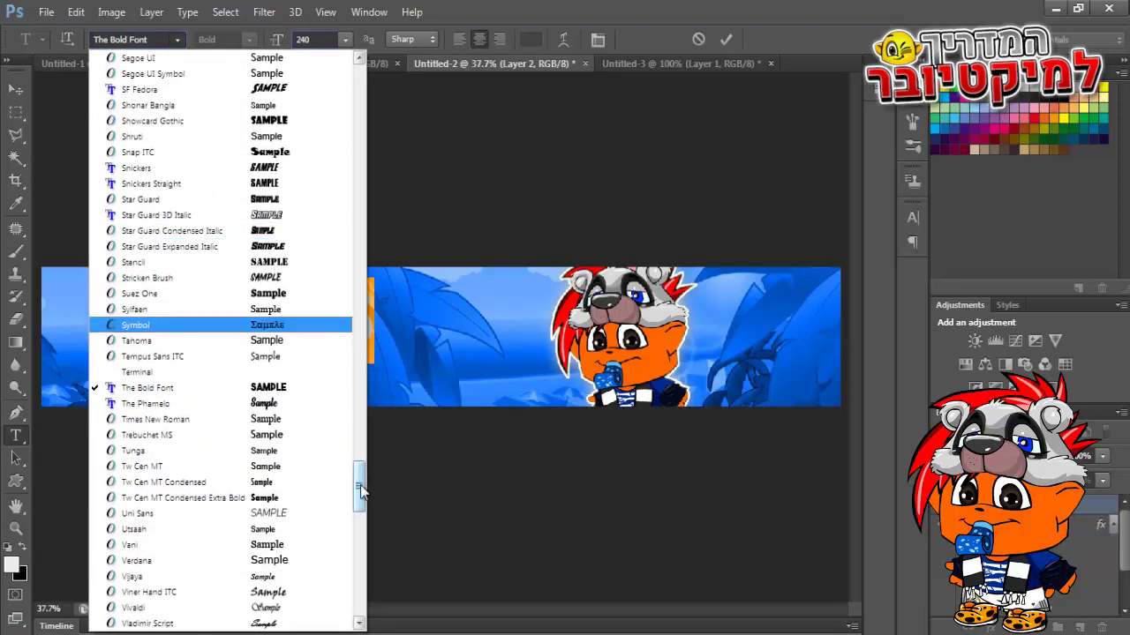
{"action": "left_click_drag", "start_coordinate": [360, 495], "coordinate": [356, 519]}
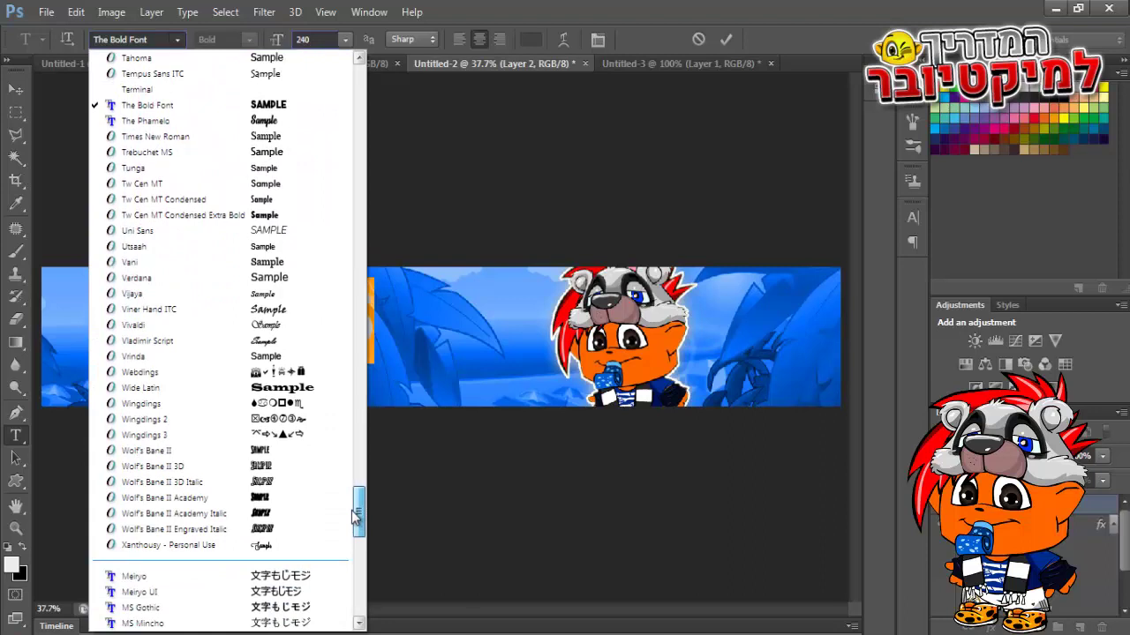
{"action": "left_click", "coordinate": [212, 231]}
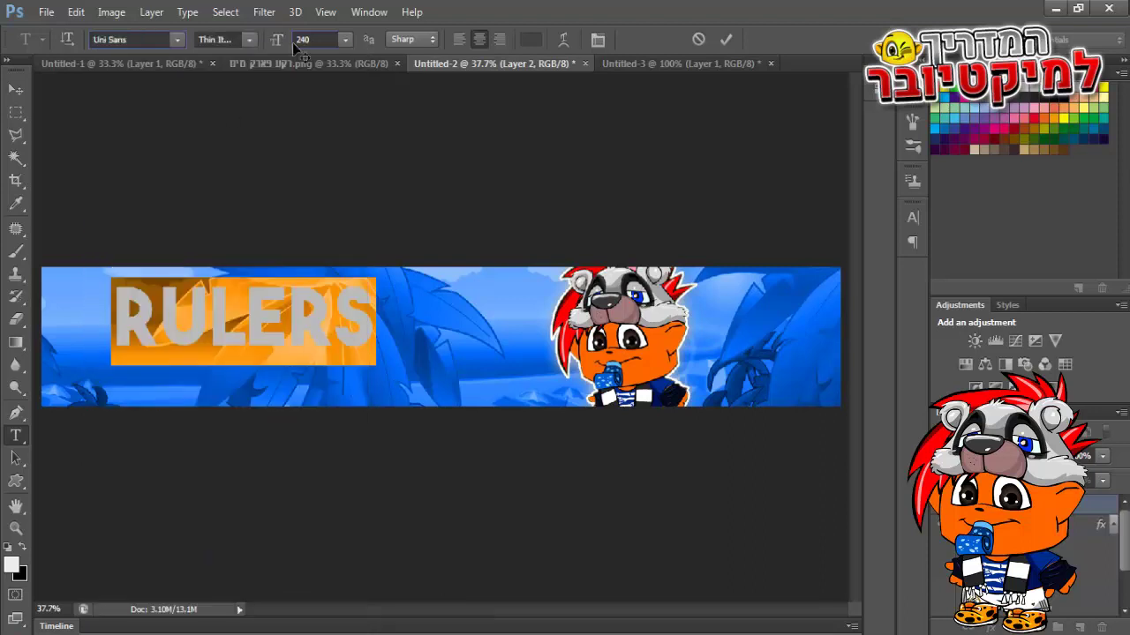
{"action": "left_click", "coordinate": [345, 40]}
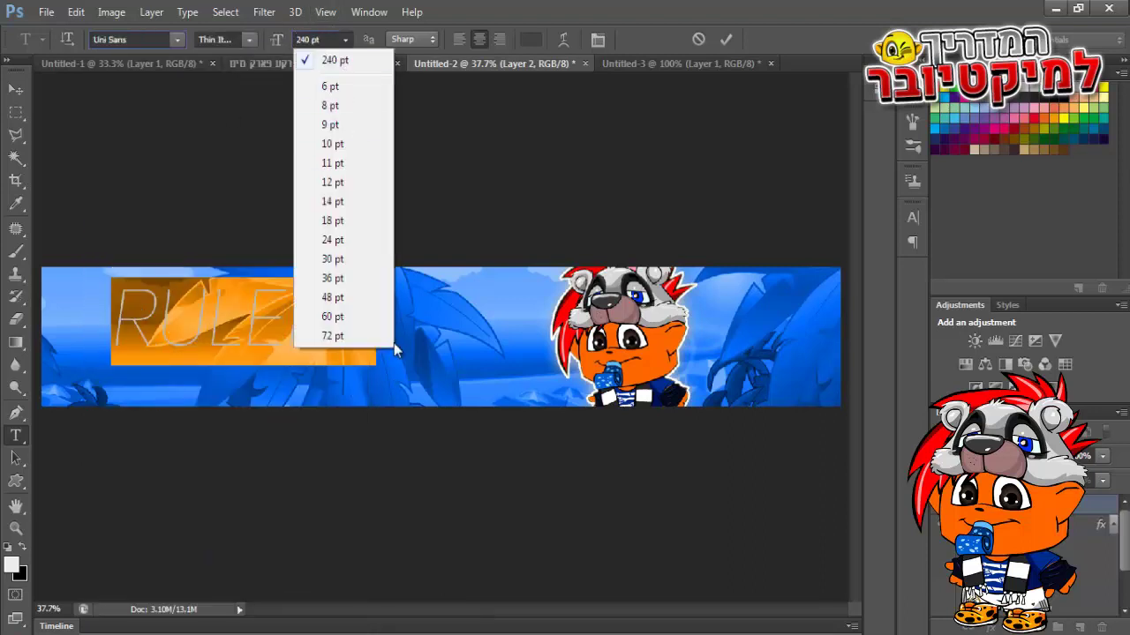
{"action": "left_click", "coordinate": [245, 38]}
{"action": "left_click", "coordinate": [251, 40]}
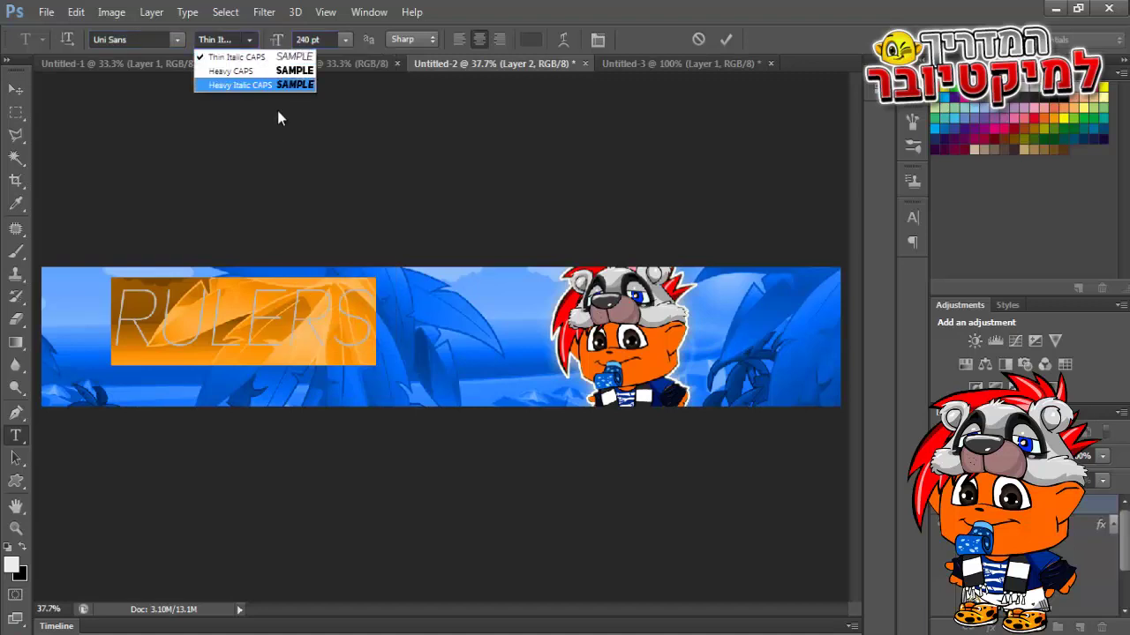
{"action": "left_click", "coordinate": [275, 87]}
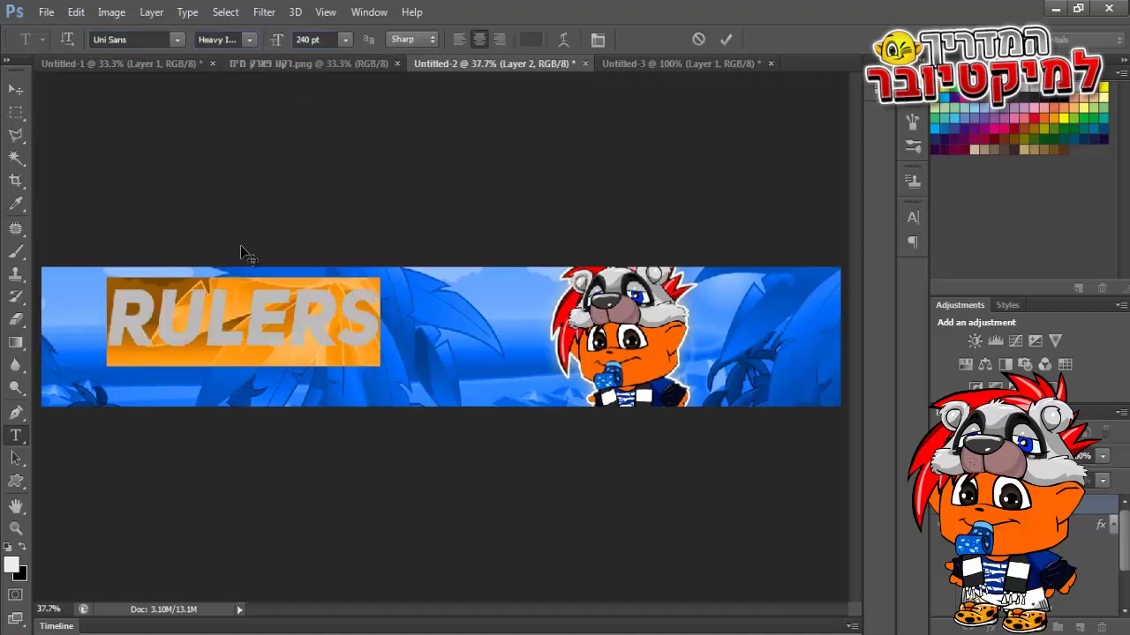
Move the "Rulers" text next to the character, narrow it to about 91% of its width, and apply the transformation.
{"action": "left_click", "coordinate": [16, 89]}
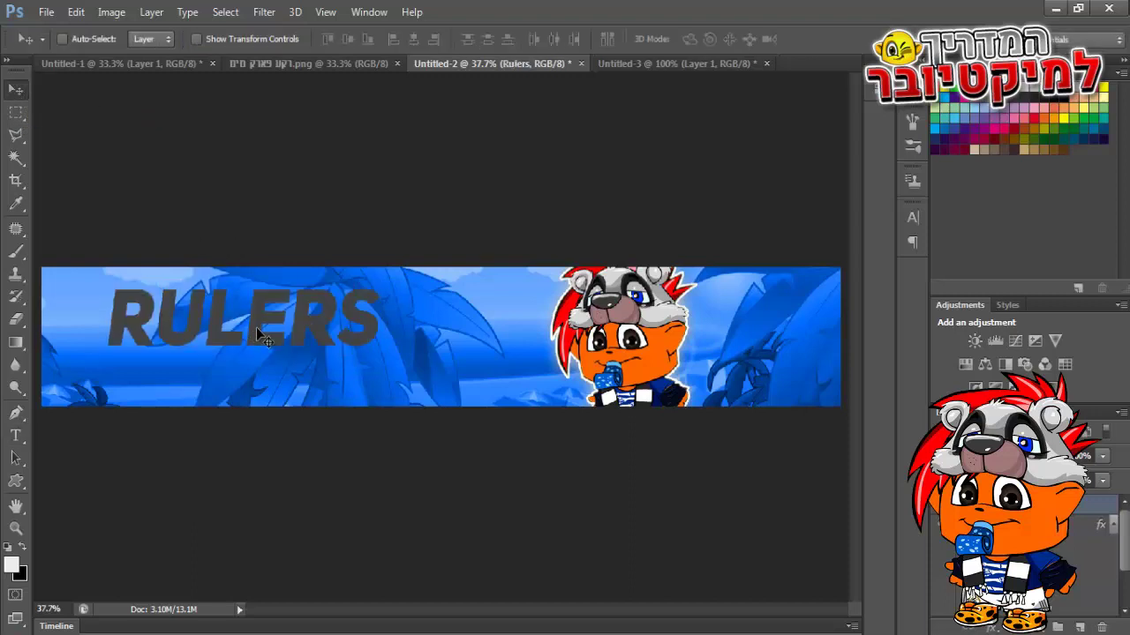
{"action": "left_click_drag", "start_coordinate": [257, 326], "coordinate": [381, 332]}
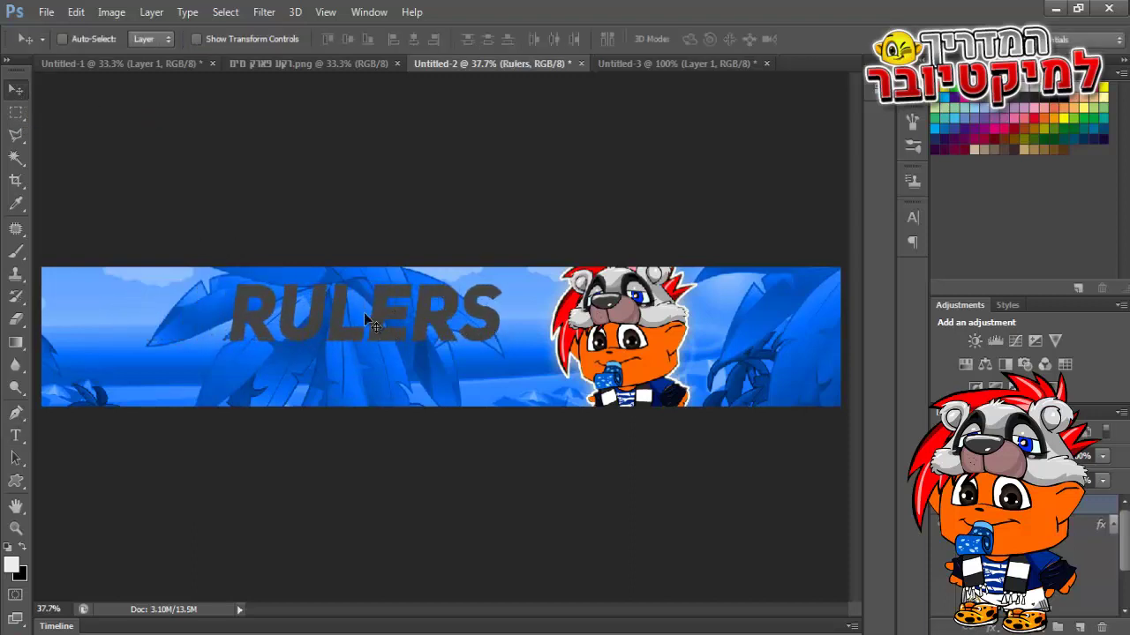
{"action": "key", "text": "ctrl+t"}
{"action": "left_click_drag", "start_coordinate": [226, 316], "coordinate": [257, 315]}
{"action": "mouse_move", "coordinate": [441, 316]}
{"action": "left_mouse_down"}
{"action": "mouse_move", "coordinate": [471, 320]}
{"action": "mouse_move", "coordinate": [458, 310]}
{"action": "left_mouse_up"}
{"action": "left_click", "coordinate": [16, 89]}
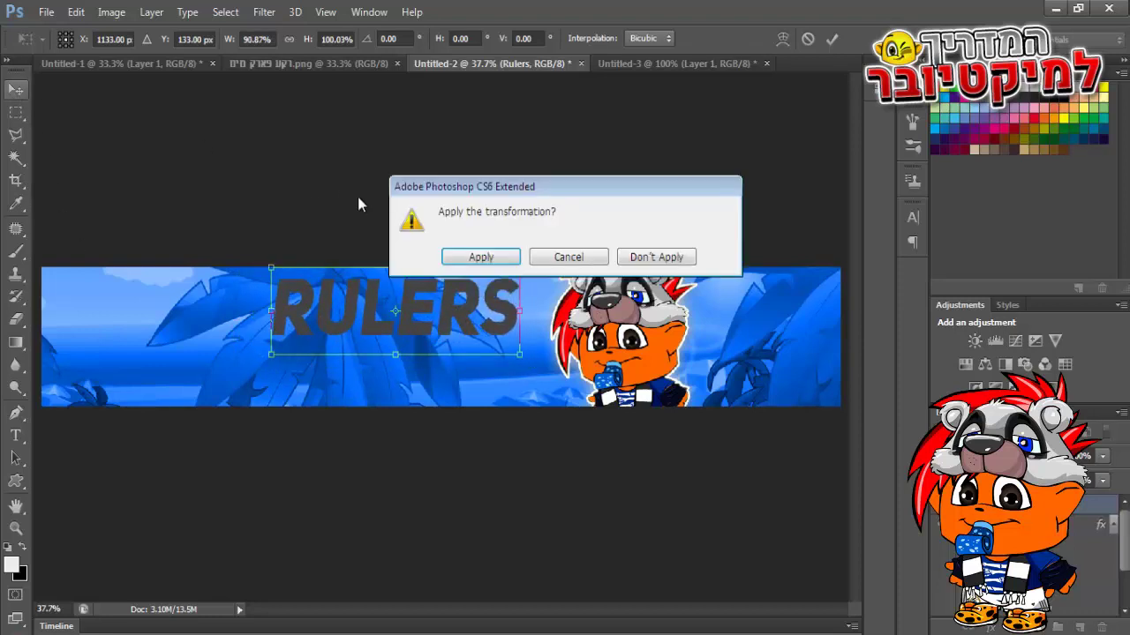
{"action": "left_click", "coordinate": [479, 257]}
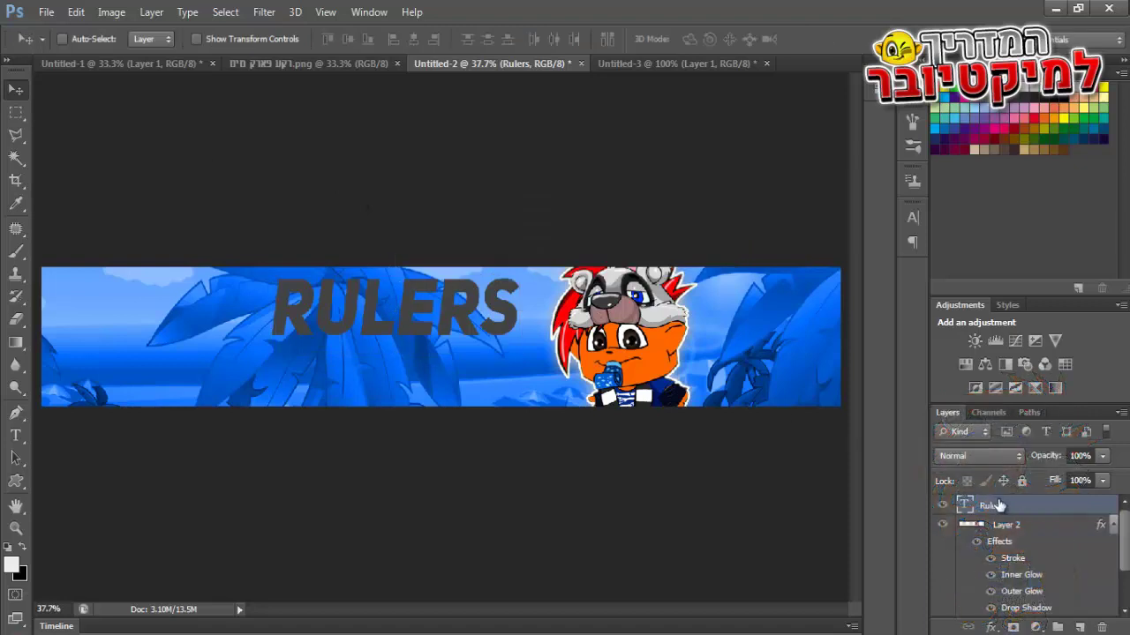
{"action": "right_click", "coordinate": [1004, 506]}
{"action": "left_click", "coordinate": [764, 98]}
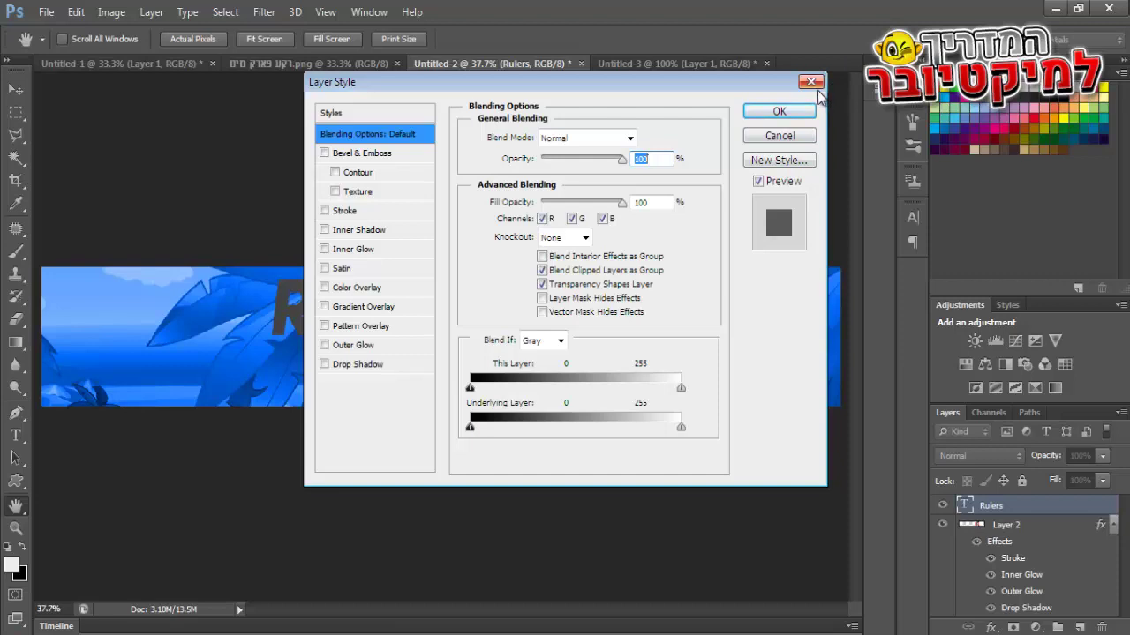
{"action": "left_click", "coordinate": [811, 82]}
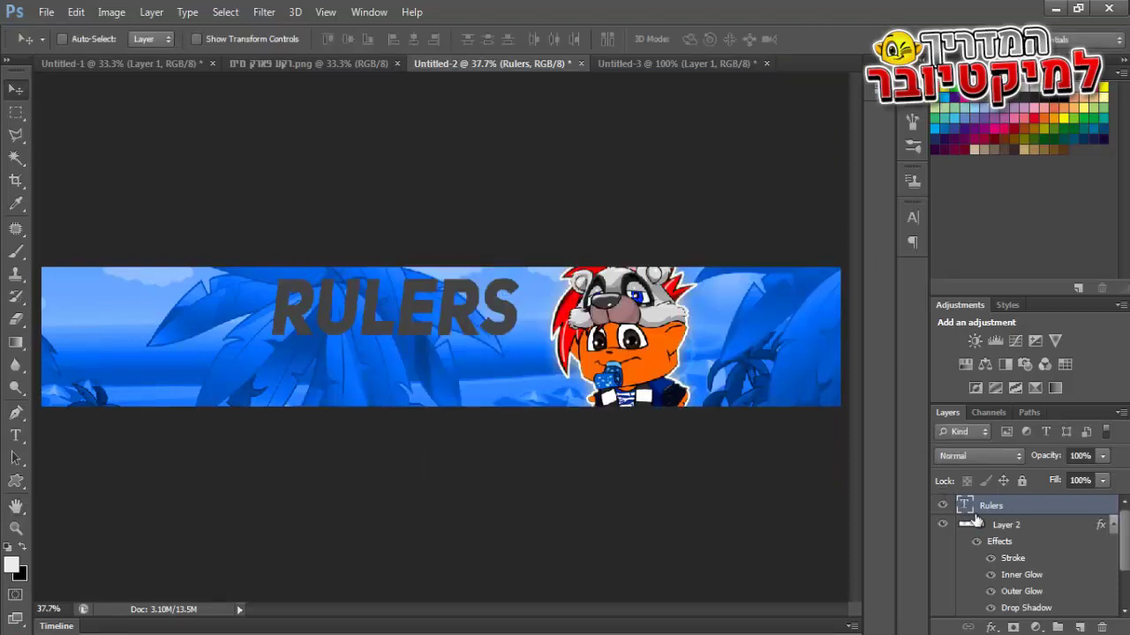
{"action": "double_click", "coordinate": [965, 511]}
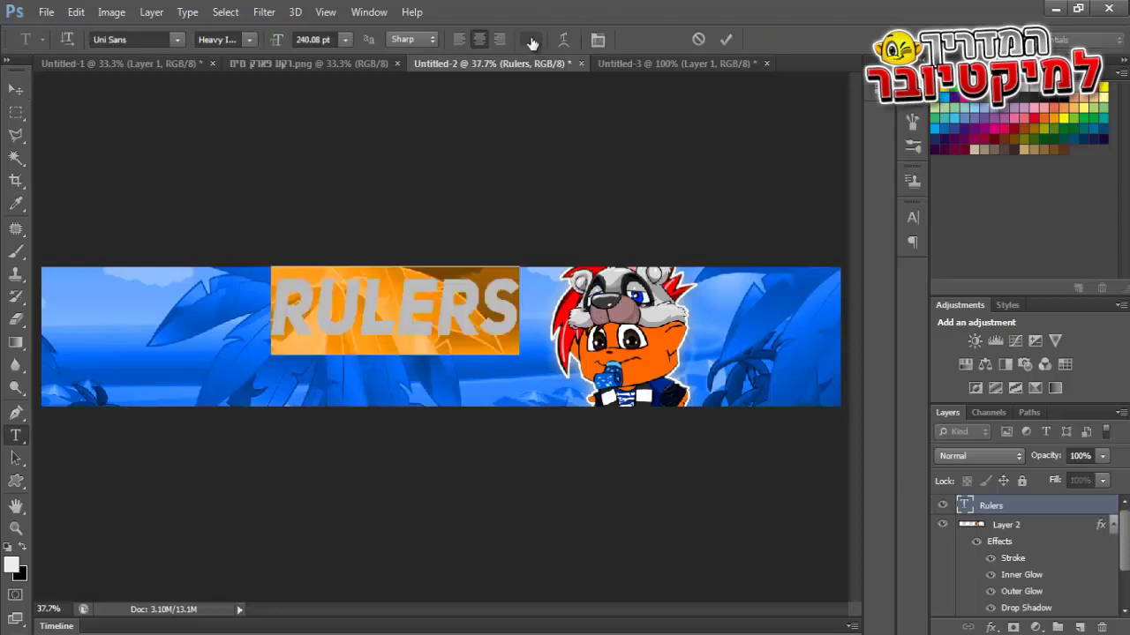
{"action": "left_click", "coordinate": [995, 511]}
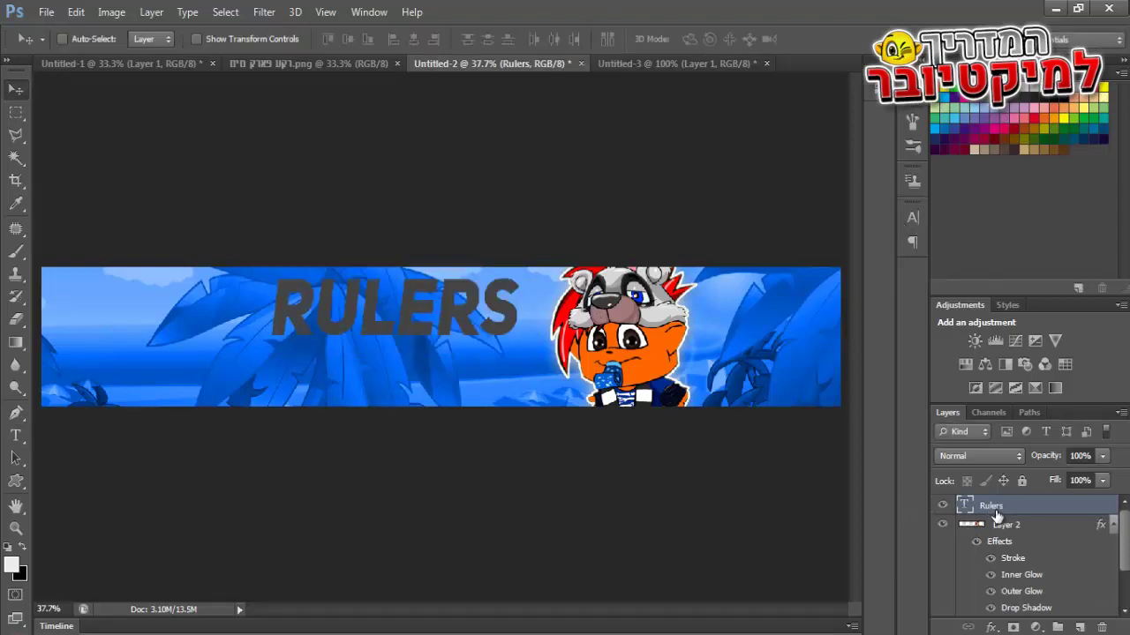
Add an inner glow with a white-to-transparent gradient to the "Rulers" text layer's style.
{"action": "right_click", "coordinate": [995, 508]}
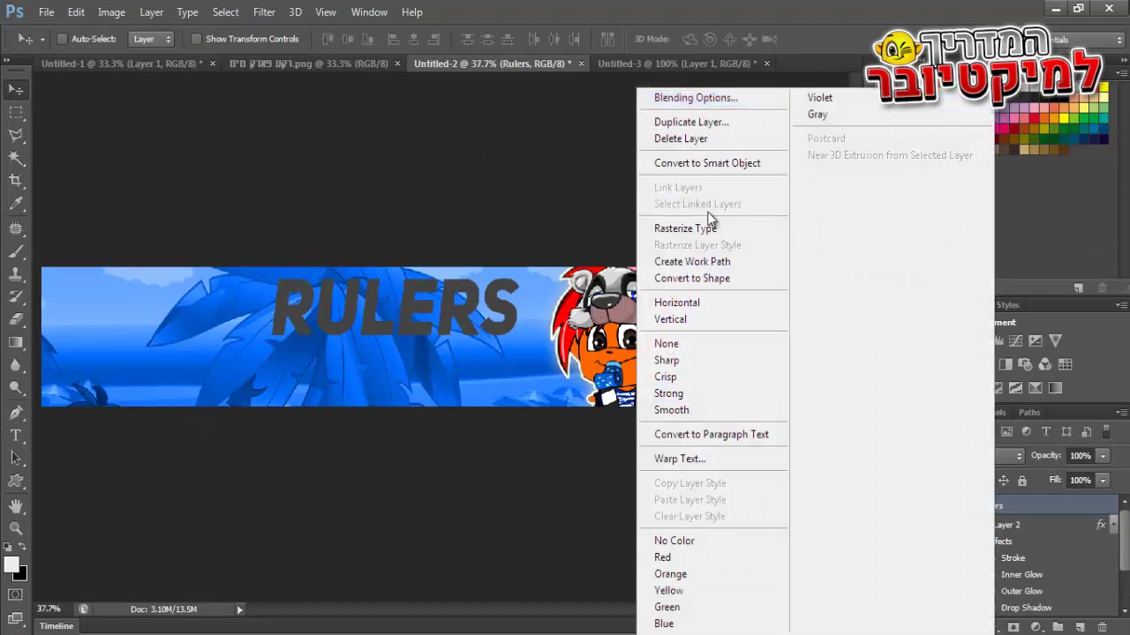
{"action": "left_click", "coordinate": [695, 98]}
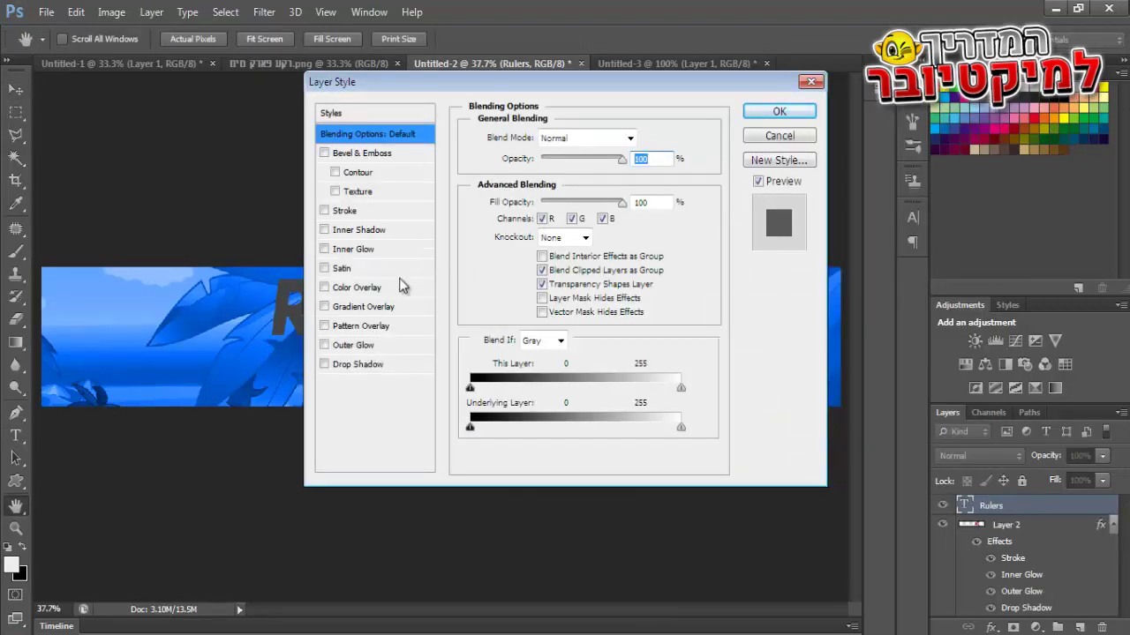
{"action": "left_click_drag", "start_coordinate": [515, 89], "coordinate": [472, 290]}
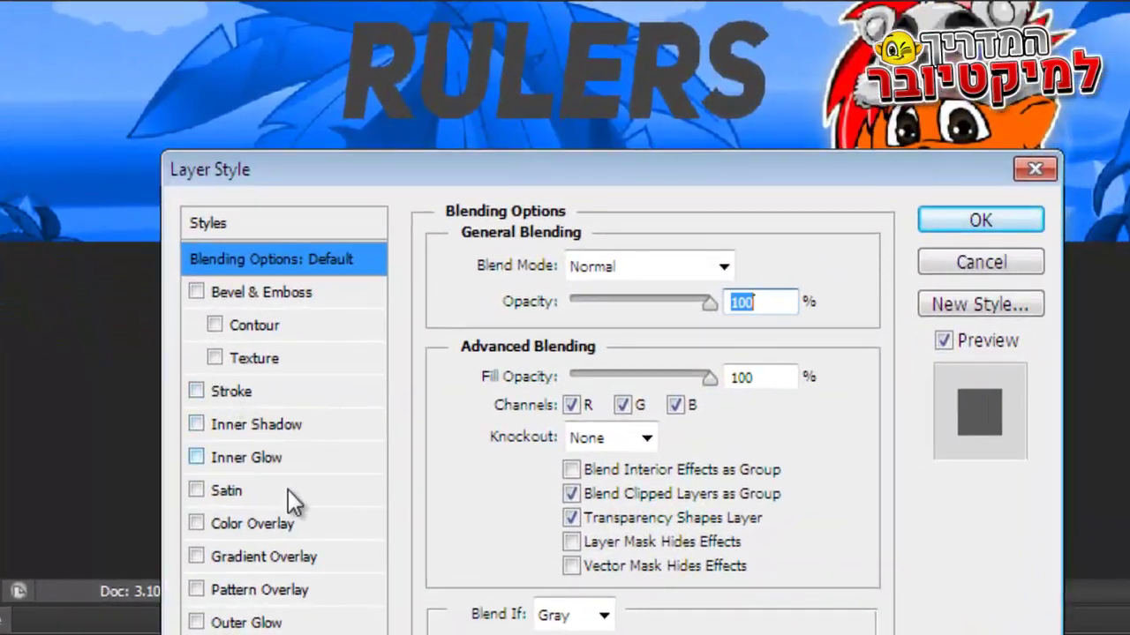
{"action": "left_click", "coordinate": [255, 460]}
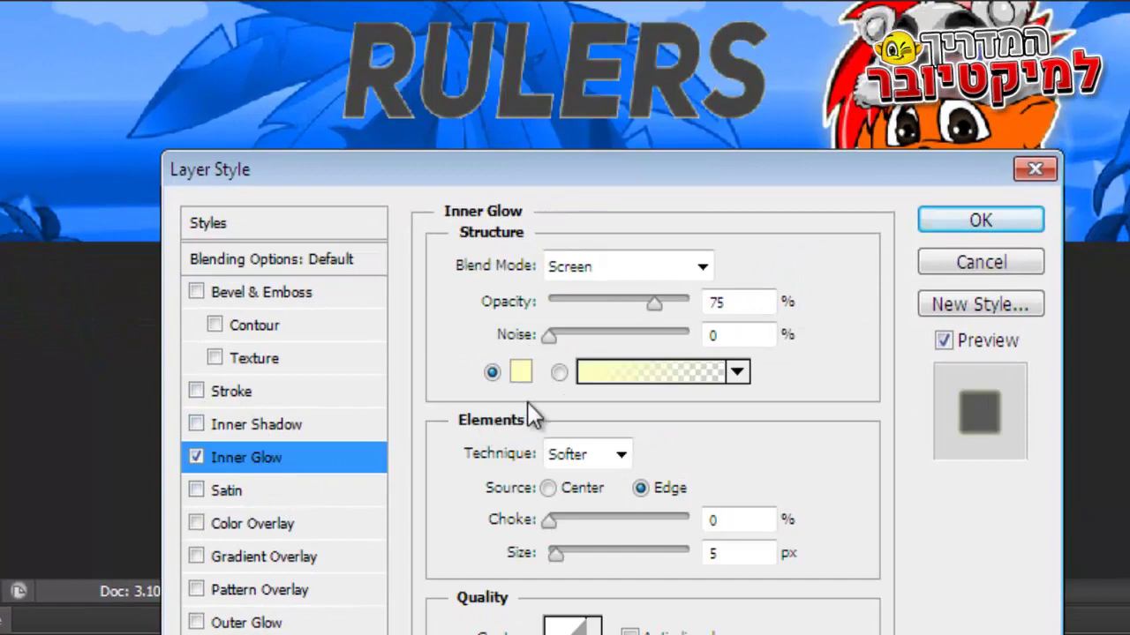
{"action": "left_click", "coordinate": [653, 373]}
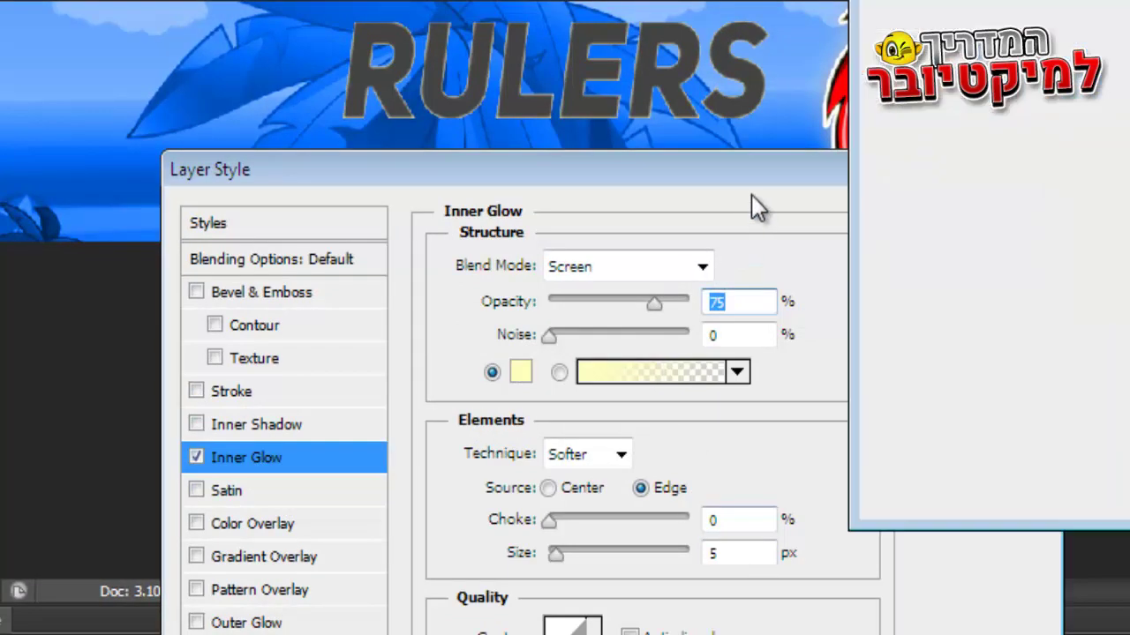
{"action": "left_click", "coordinate": [1006, 1]}
{"action": "left_click", "coordinate": [1129, 2]}
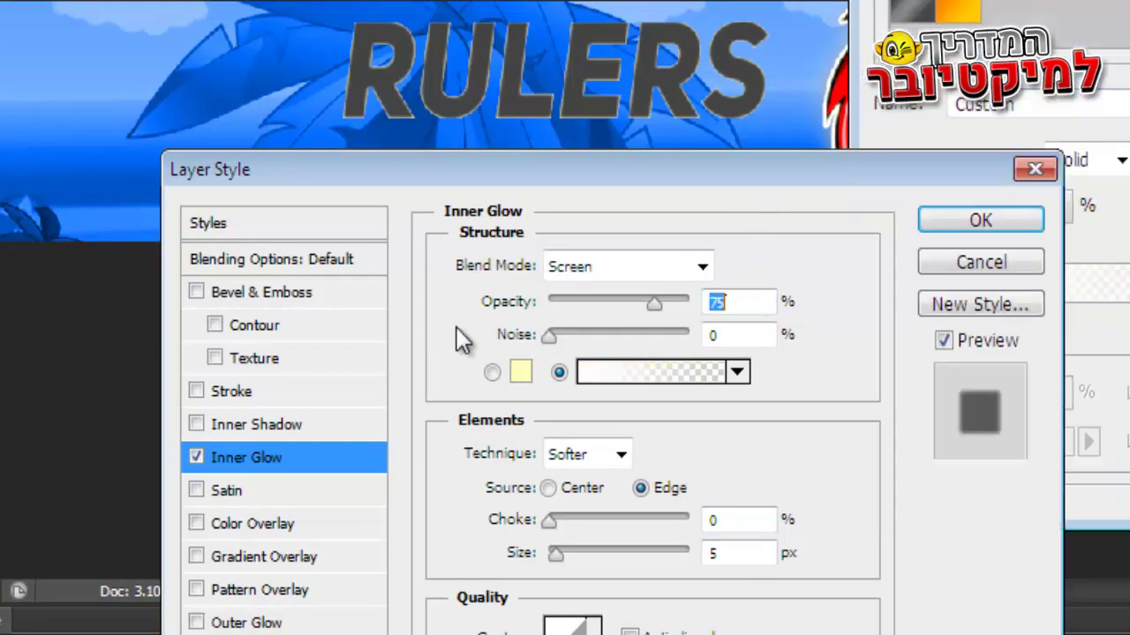
Add a black-to-white gradient overlay to the "Rulers" text and set its blend mode to Normal.
{"action": "left_click_drag", "start_coordinate": [442, 170], "coordinate": [441, 100]}
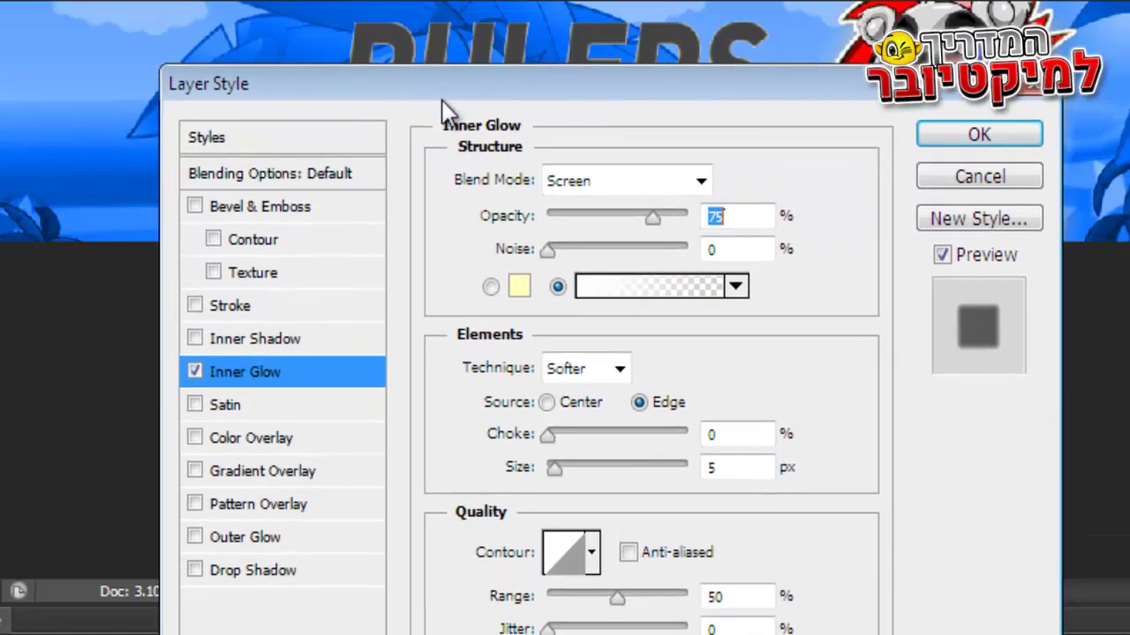
{"action": "left_click", "coordinate": [252, 470]}
{"action": "left_click", "coordinate": [604, 185]}
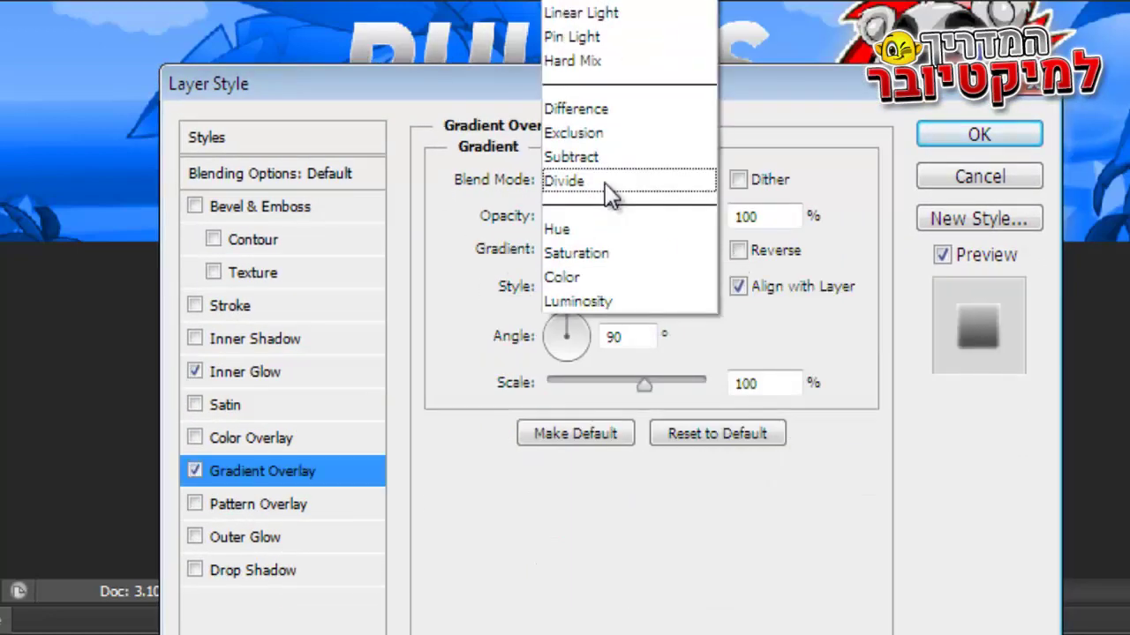
{"action": "left_click", "coordinate": [590, 2]}
{"action": "left_click_drag", "start_coordinate": [580, 86], "coordinate": [563, 141]}
{"action": "left_click", "coordinate": [594, 294]}
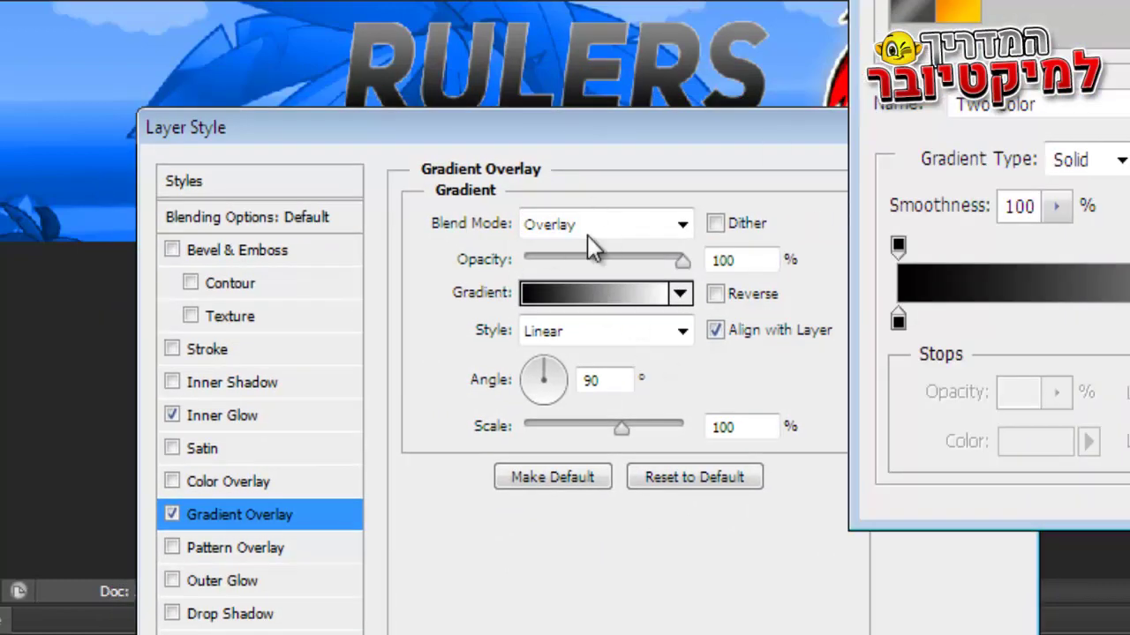
{"action": "key", "text": "Escape"}
{"action": "left_click", "coordinate": [660, 227]}
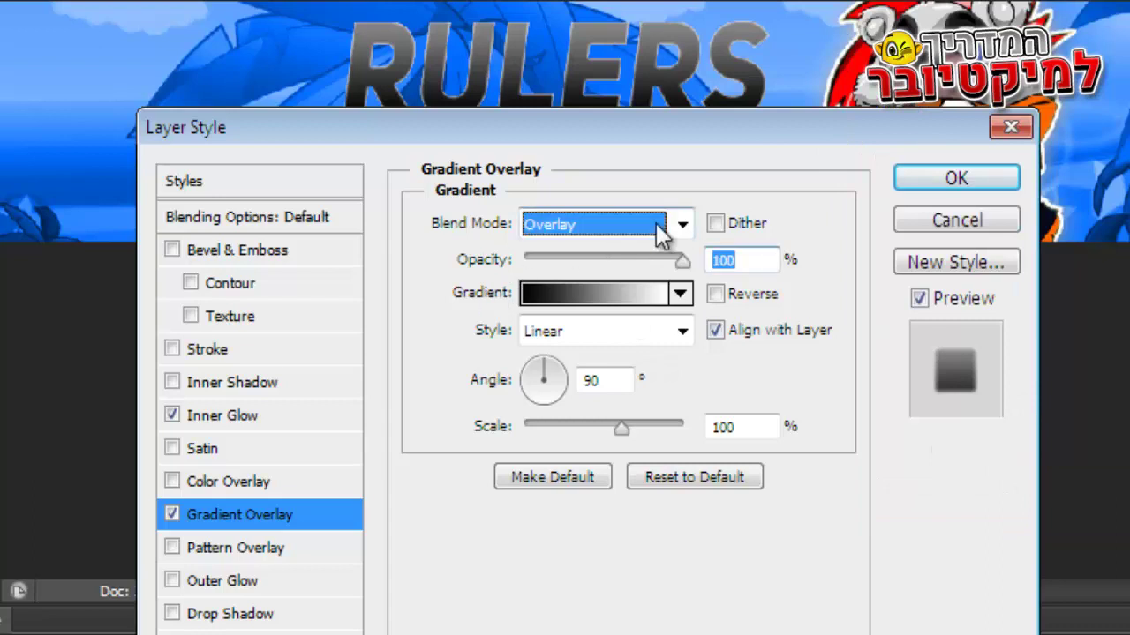
{"action": "left_click", "coordinate": [574, 2]}
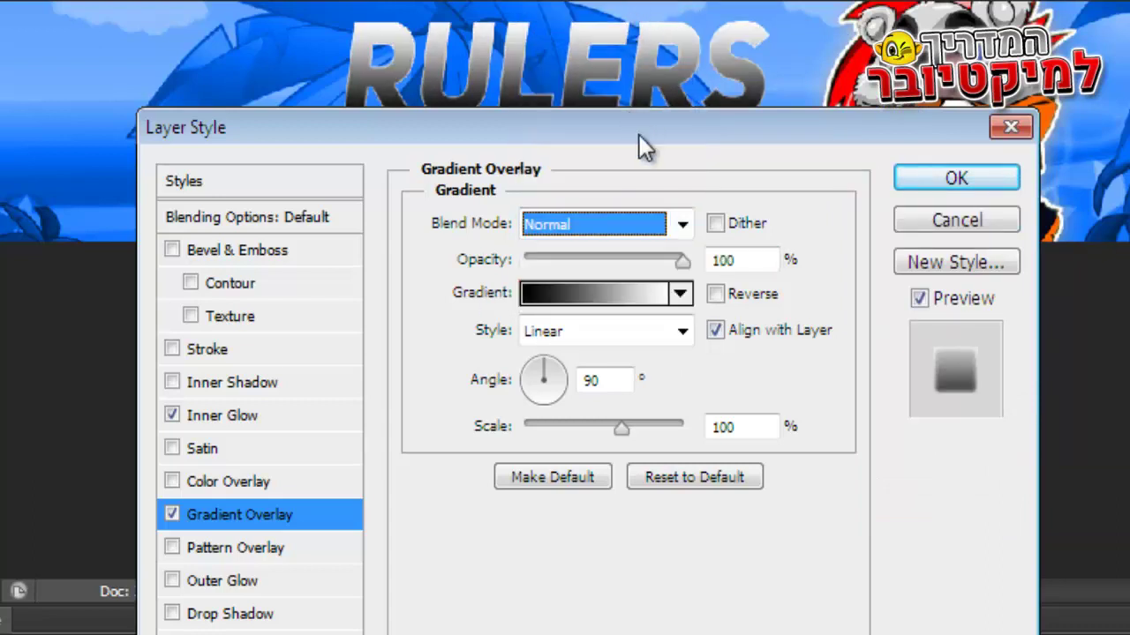
Change the blend mode of the "Rulers" text's gradient overlay to Overlay and apply the layer style.
{"action": "left_click_drag", "start_coordinate": [638, 134], "coordinate": [625, 190]}
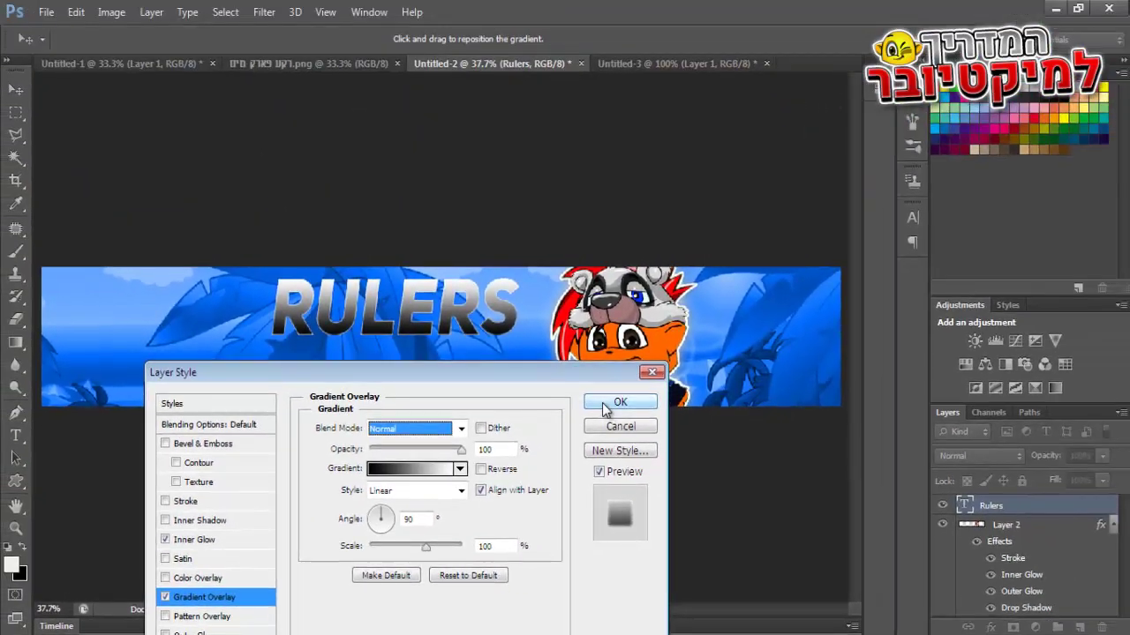
{"action": "left_click", "coordinate": [405, 434]}
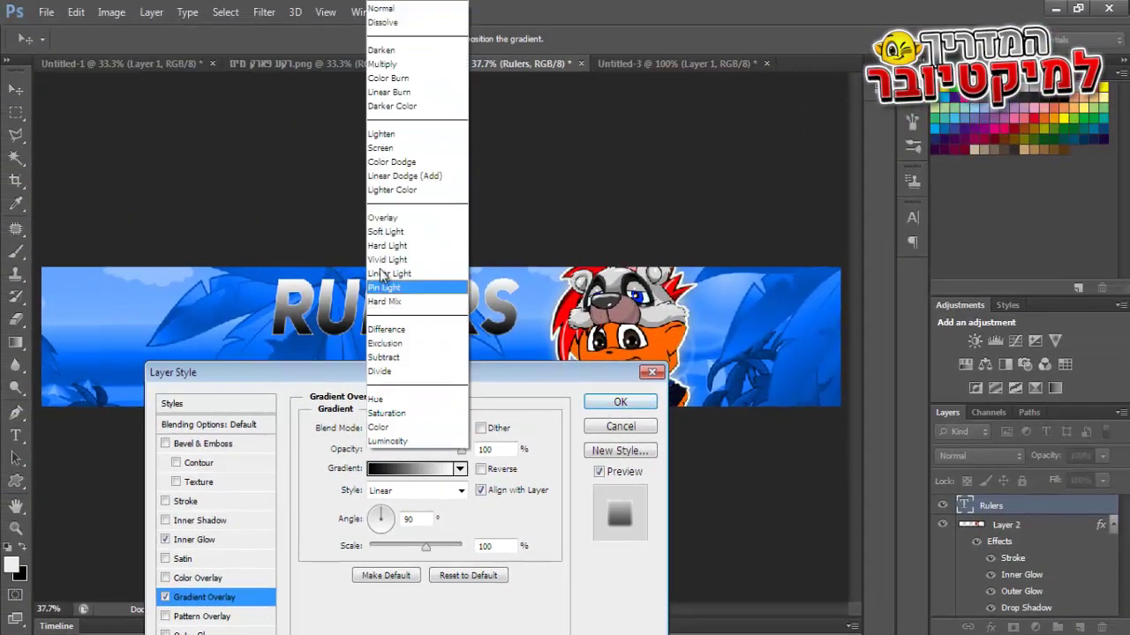
{"action": "left_click", "coordinate": [393, 219]}
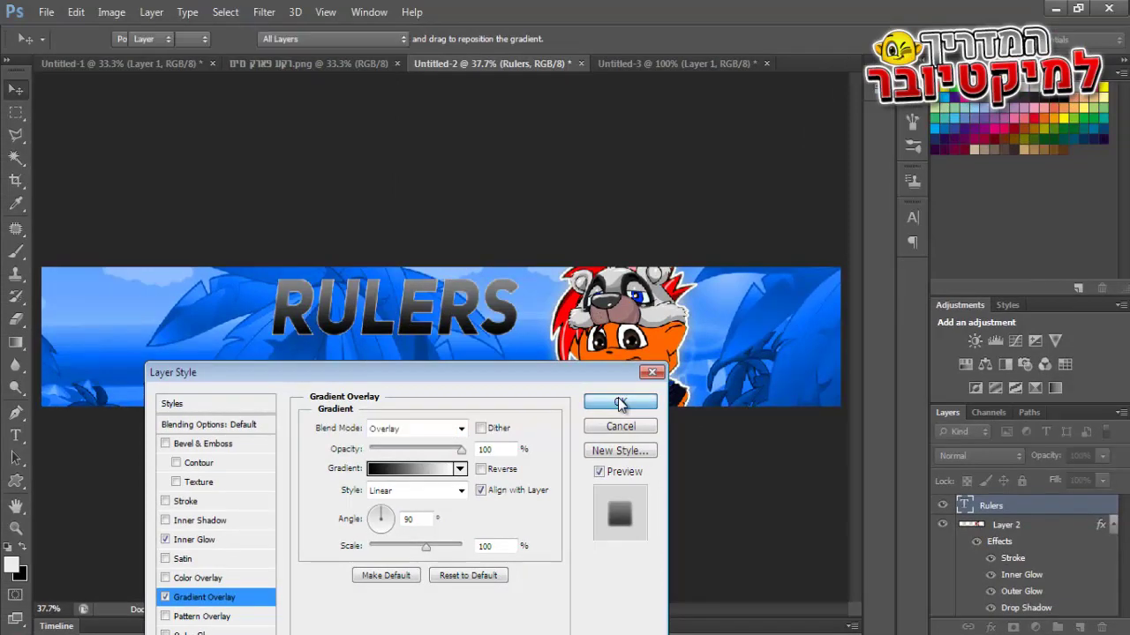
{"action": "left_click", "coordinate": [621, 400]}
Change the "Rulers" text color to light gray b2b2b2 and commit the text edit.
{"action": "double_click", "coordinate": [966, 506]}
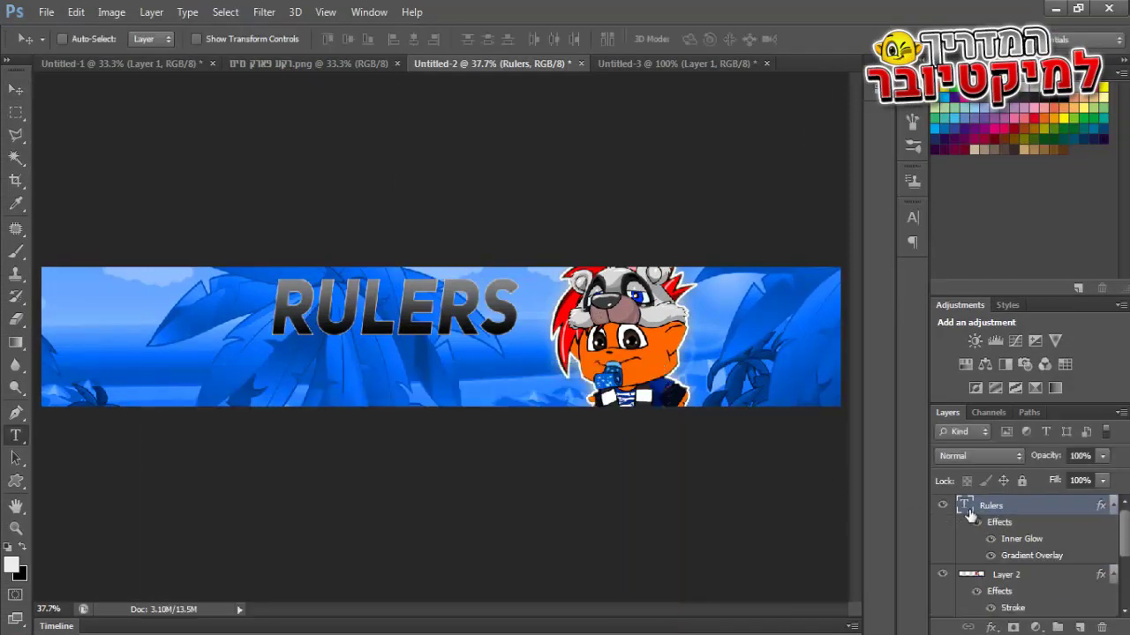
{"action": "left_click", "coordinate": [528, 41]}
{"action": "left_click_drag", "start_coordinate": [790, 217], "coordinate": [586, 209]}
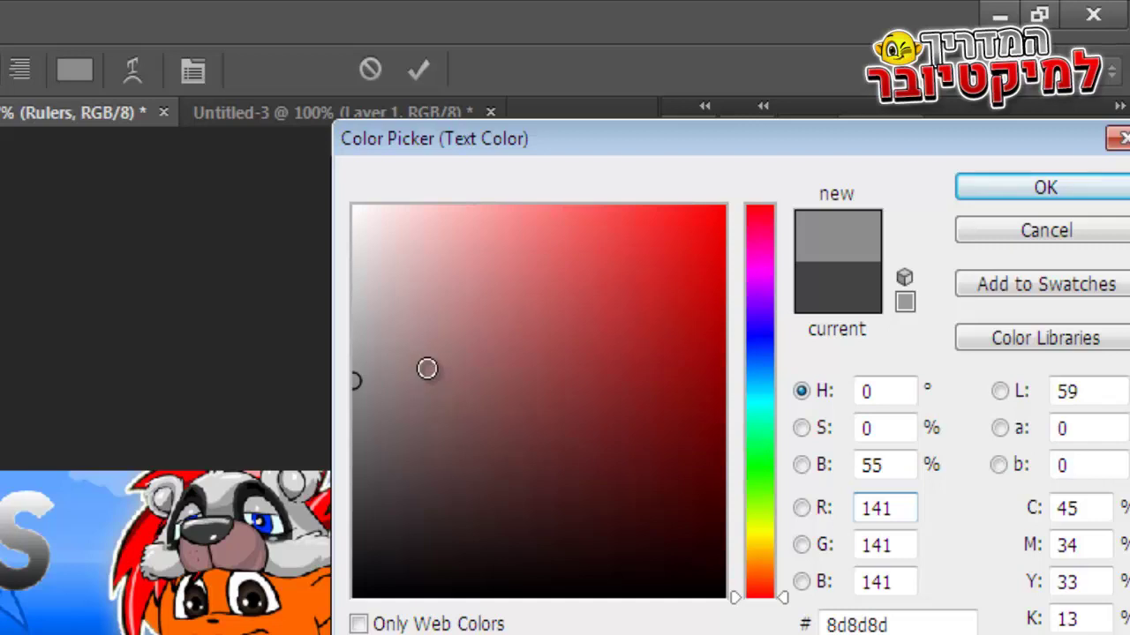
{"action": "left_click_drag", "start_coordinate": [387, 344], "coordinate": [216, 383]}
{"action": "mouse_move", "coordinate": [356, 380]}
{"action": "left_mouse_down"}
{"action": "mouse_move", "coordinate": [300, 411]}
{"action": "mouse_move", "coordinate": [234, 332]}
{"action": "left_mouse_up"}
{"action": "left_click", "coordinate": [381, 394]}
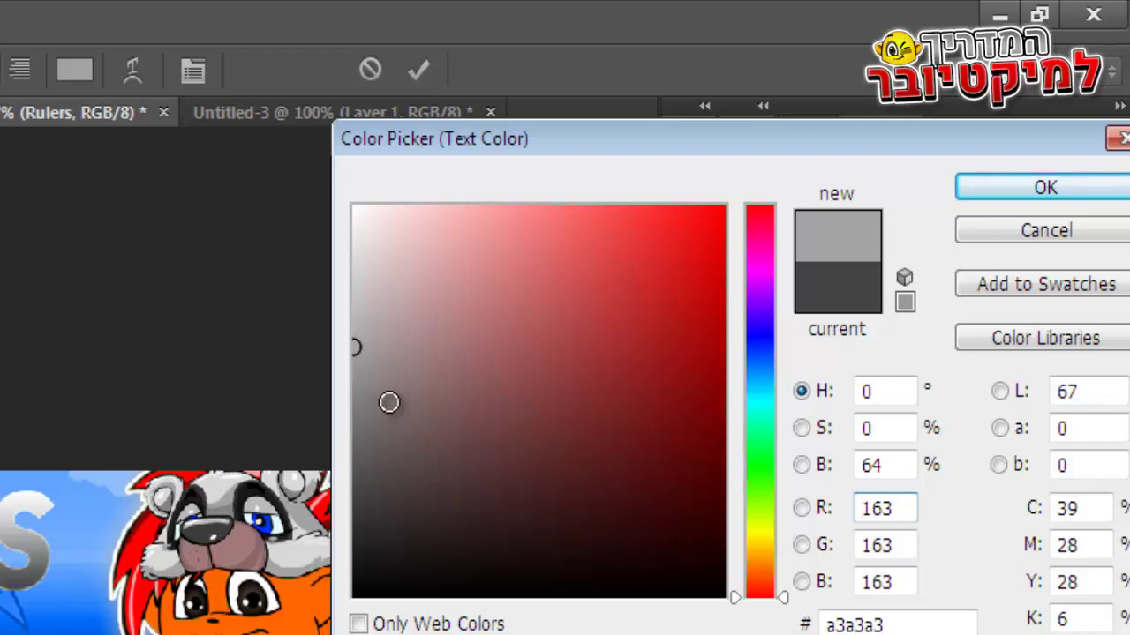
{"action": "left_click_drag", "start_coordinate": [370, 363], "coordinate": [292, 263]}
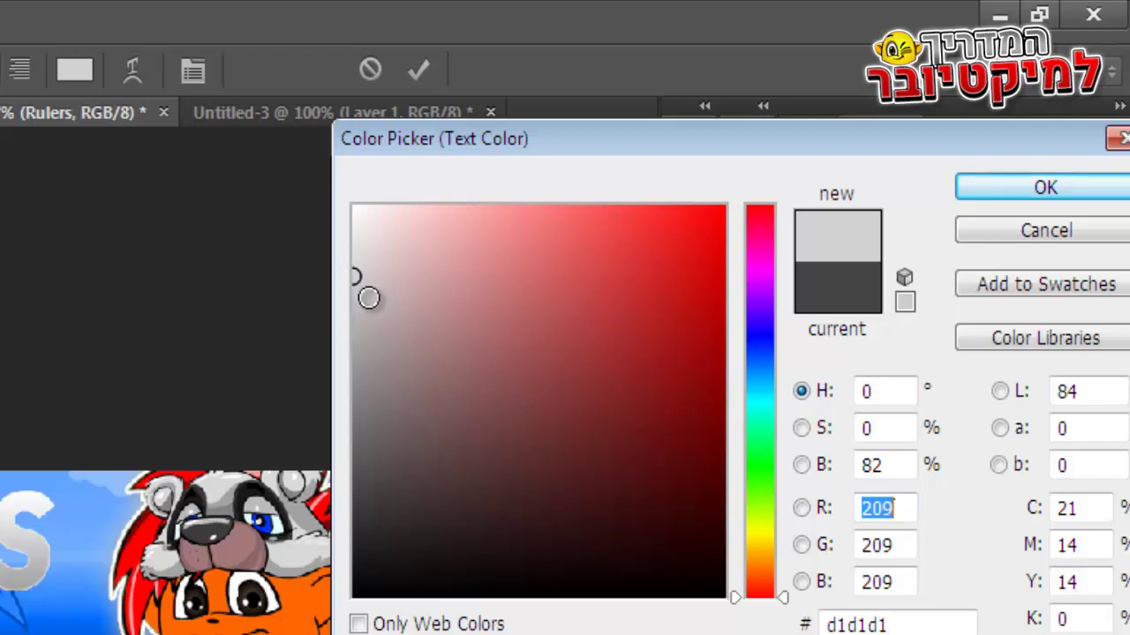
{"action": "left_click_drag", "start_coordinate": [368, 298], "coordinate": [330, 298]}
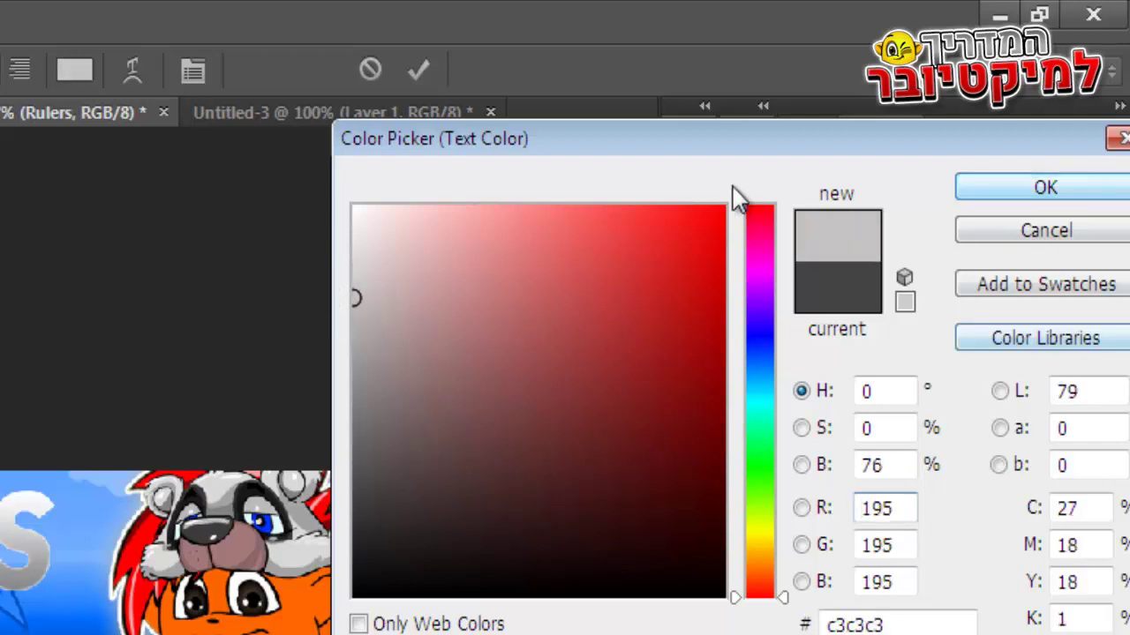
{"action": "left_click", "coordinate": [361, 322]}
{"action": "left_click_drag", "start_coordinate": [361, 320], "coordinate": [320, 321]}
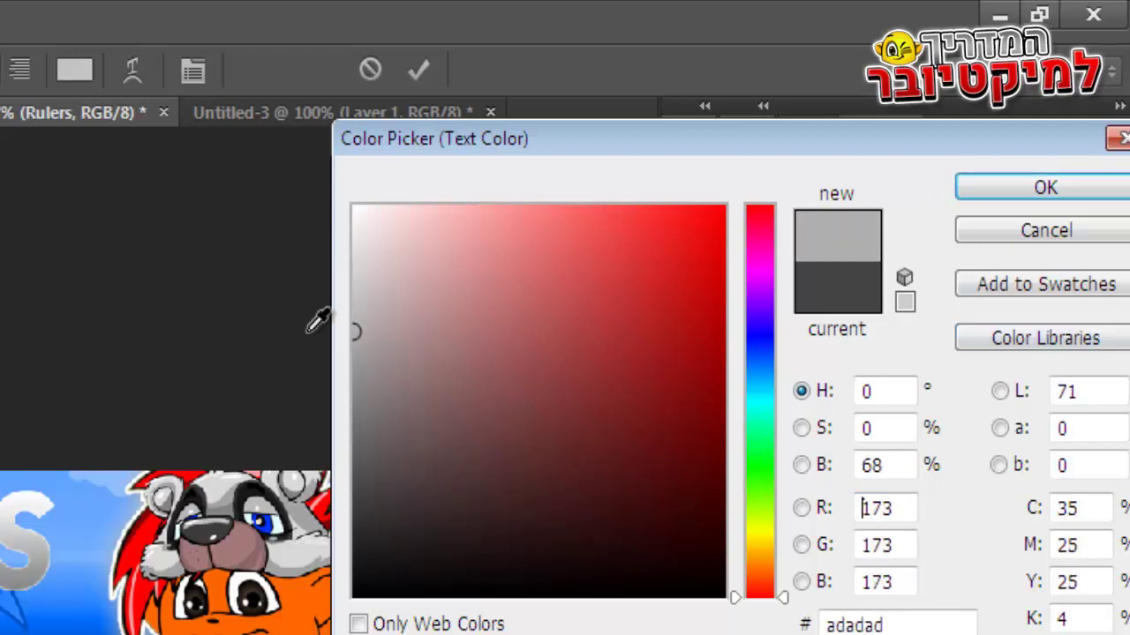
{"action": "left_click_drag", "start_coordinate": [391, 335], "coordinate": [329, 323]}
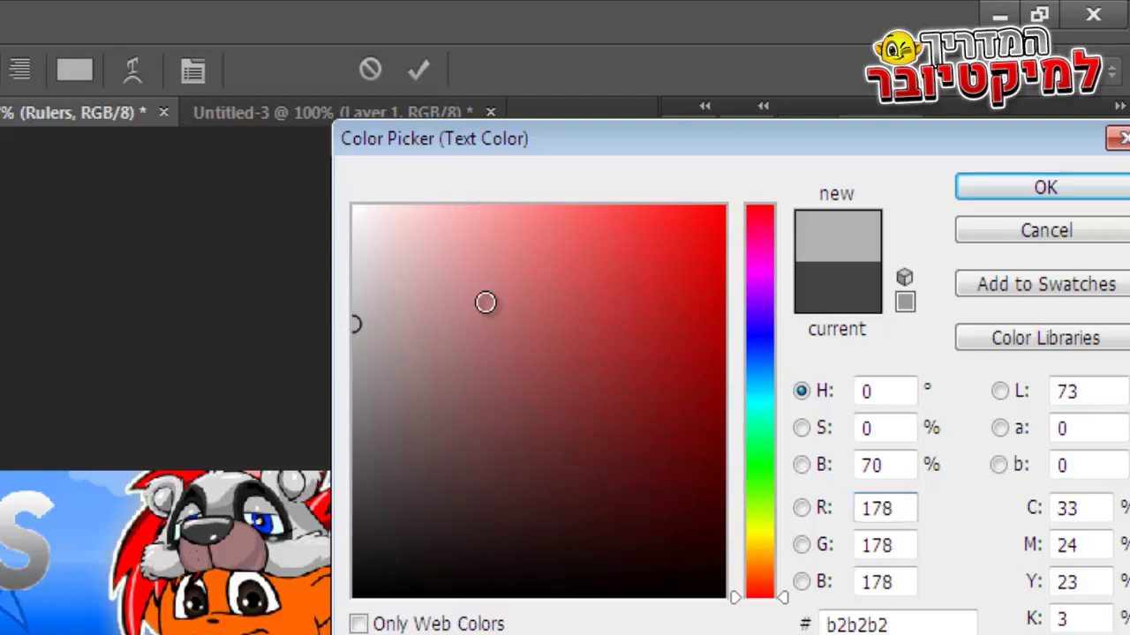
{"action": "left_click", "coordinate": [1010, 186]}
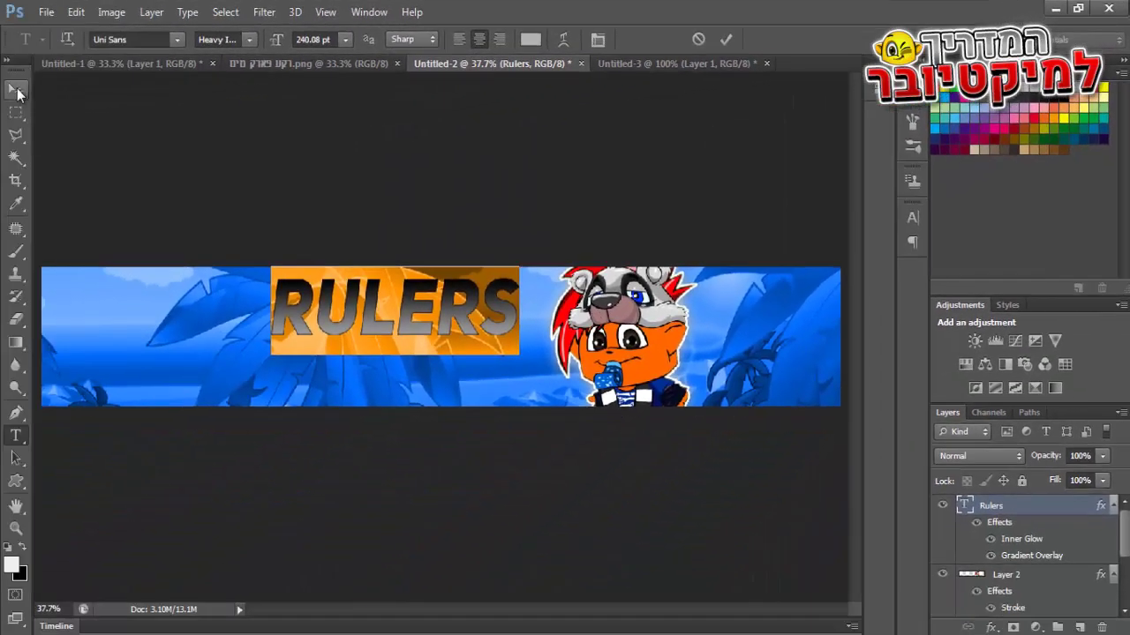
{"action": "left_click", "coordinate": [458, 354]}
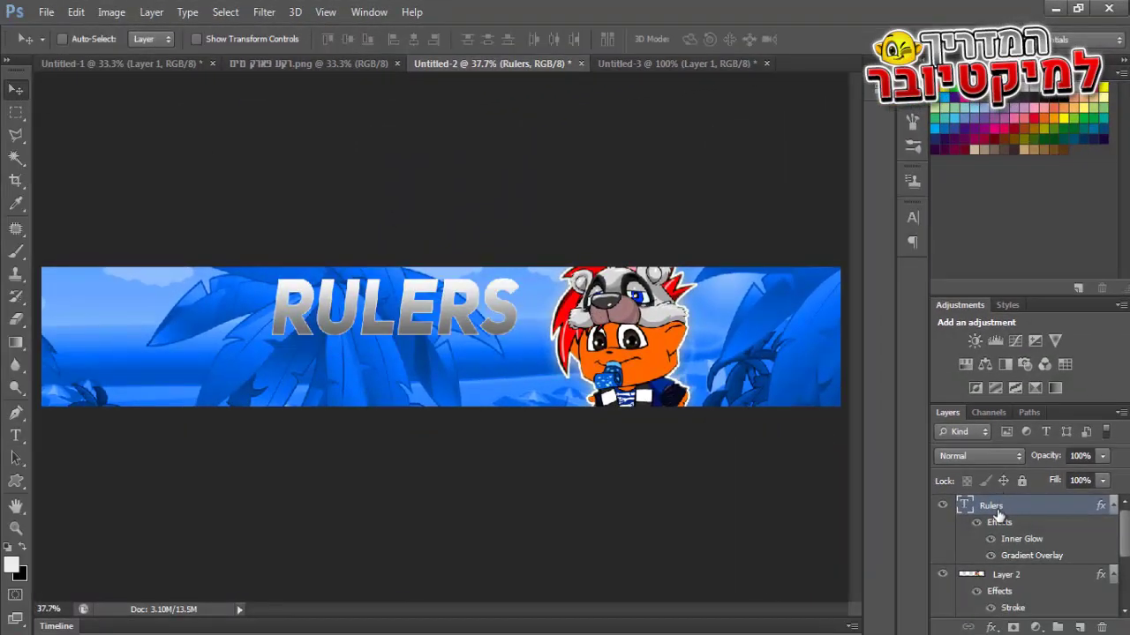
Duplicate the "Rulers" text layer together with its effects.
{"action": "right_click", "coordinate": [999, 511]}
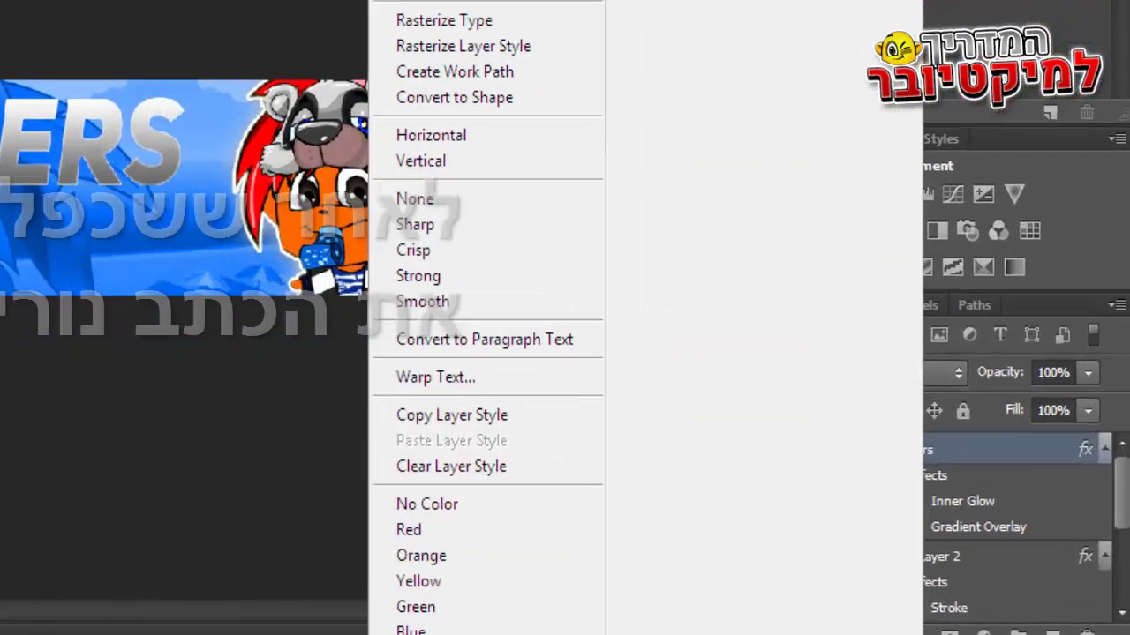
{"action": "left_click", "coordinate": [5, 95]}
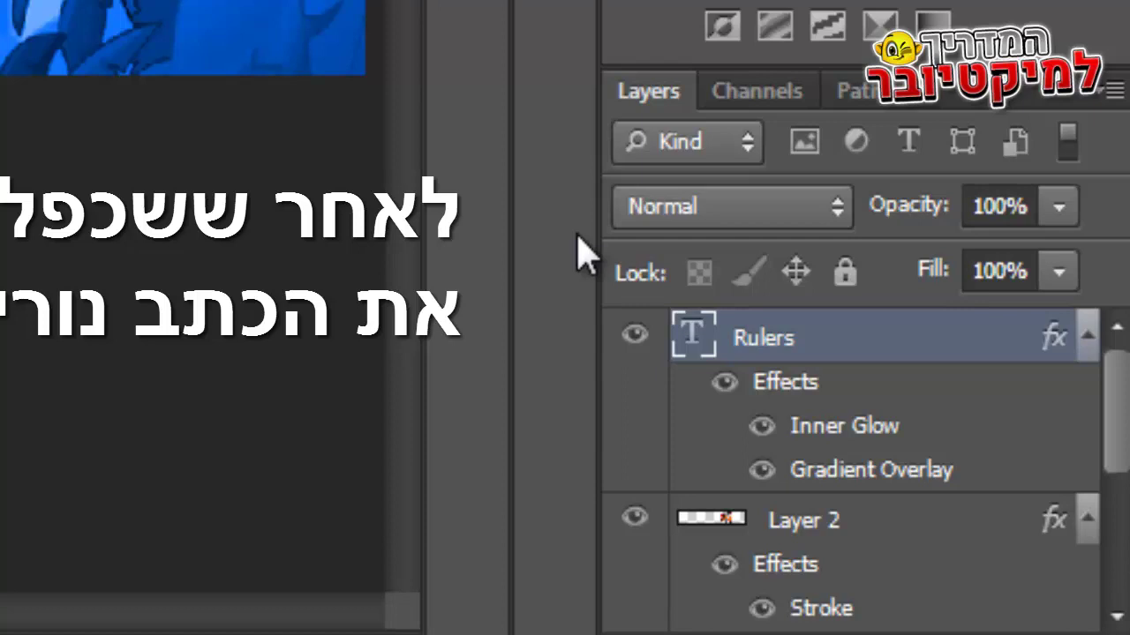
{"action": "key", "text": "ctrl+j"}
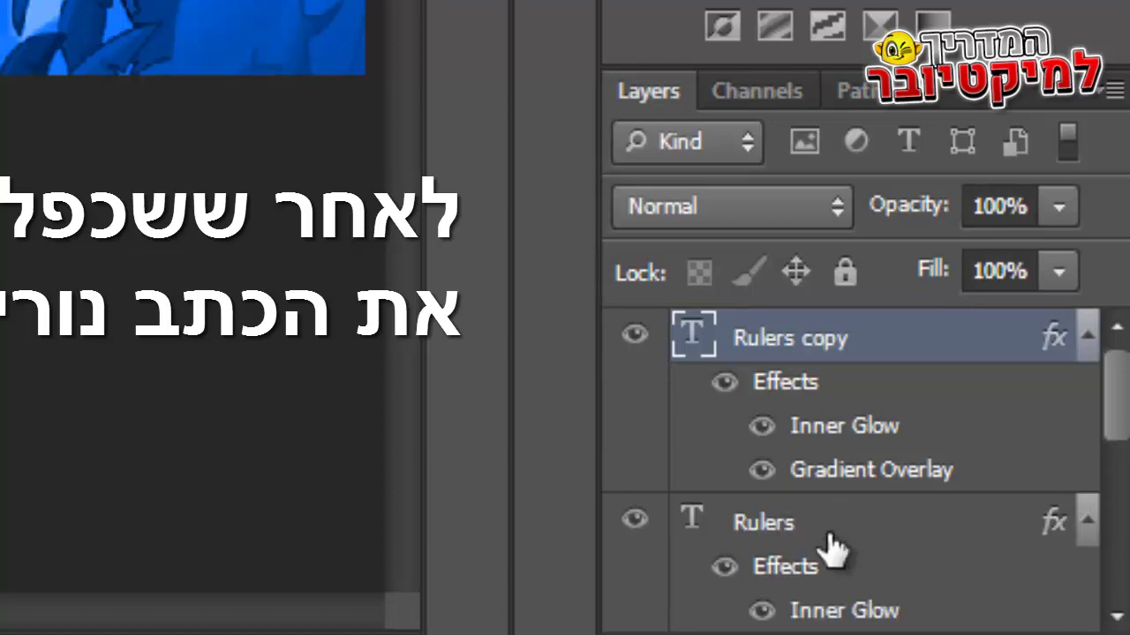
Replace the inner glow and gradient overlay on the original "Rulers" layer below the copy with a black color overlay at 100% opacity.
{"action": "left_click_drag", "start_coordinate": [1125, 423], "coordinate": [1124, 472]}
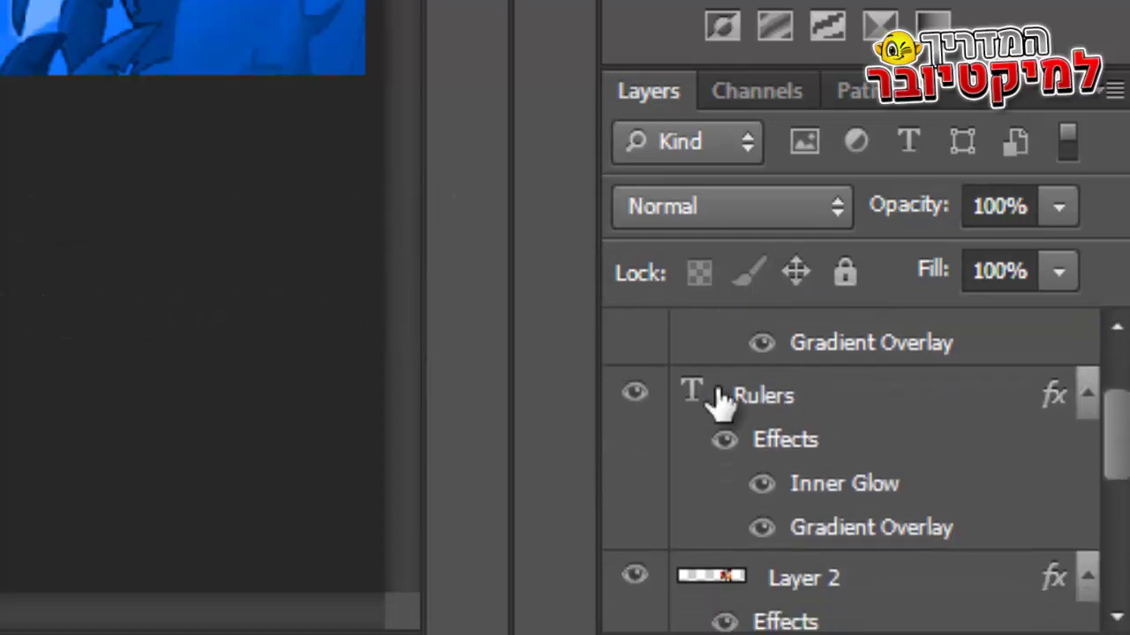
{"action": "left_click", "coordinate": [744, 409]}
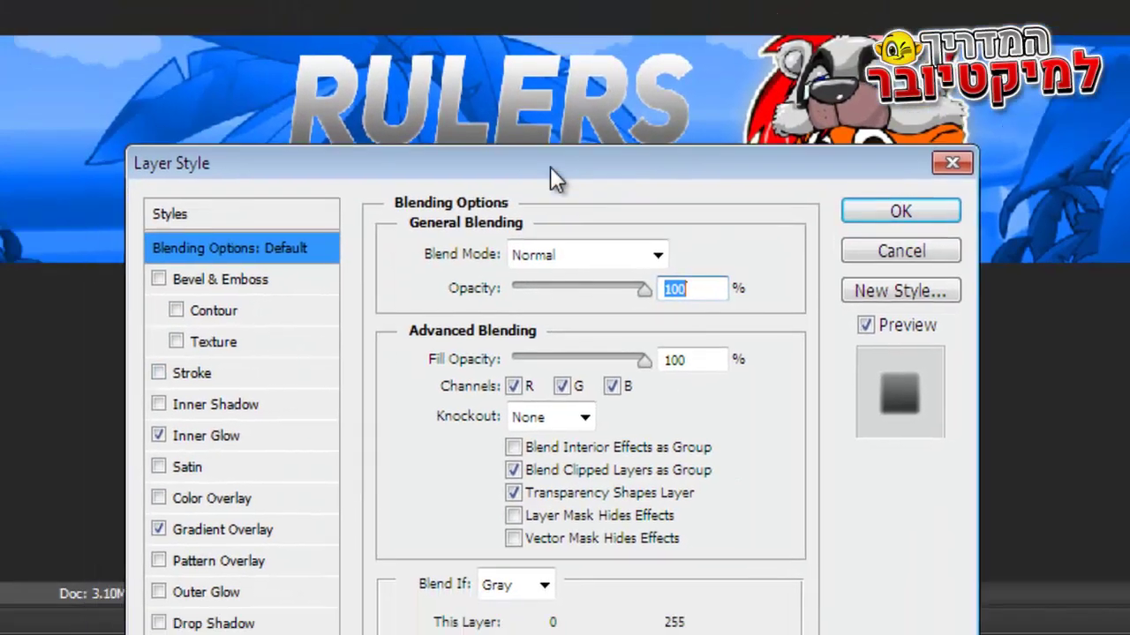
{"action": "left_click_drag", "start_coordinate": [550, 167], "coordinate": [598, 136]}
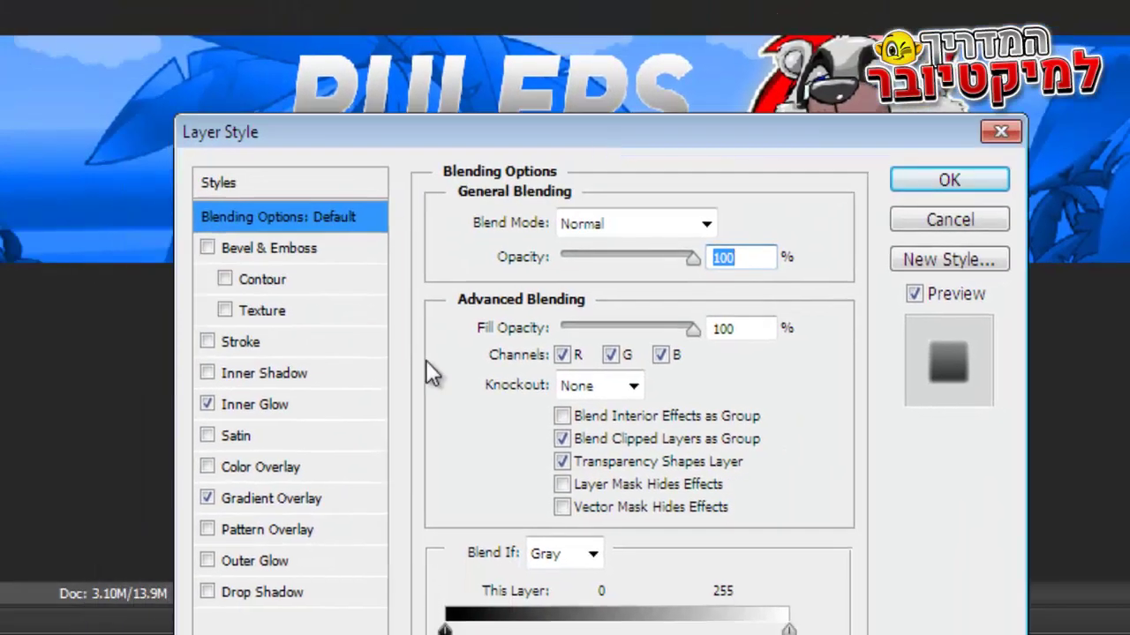
{"action": "left_click", "coordinate": [208, 498]}
{"action": "left_click", "coordinate": [208, 406]}
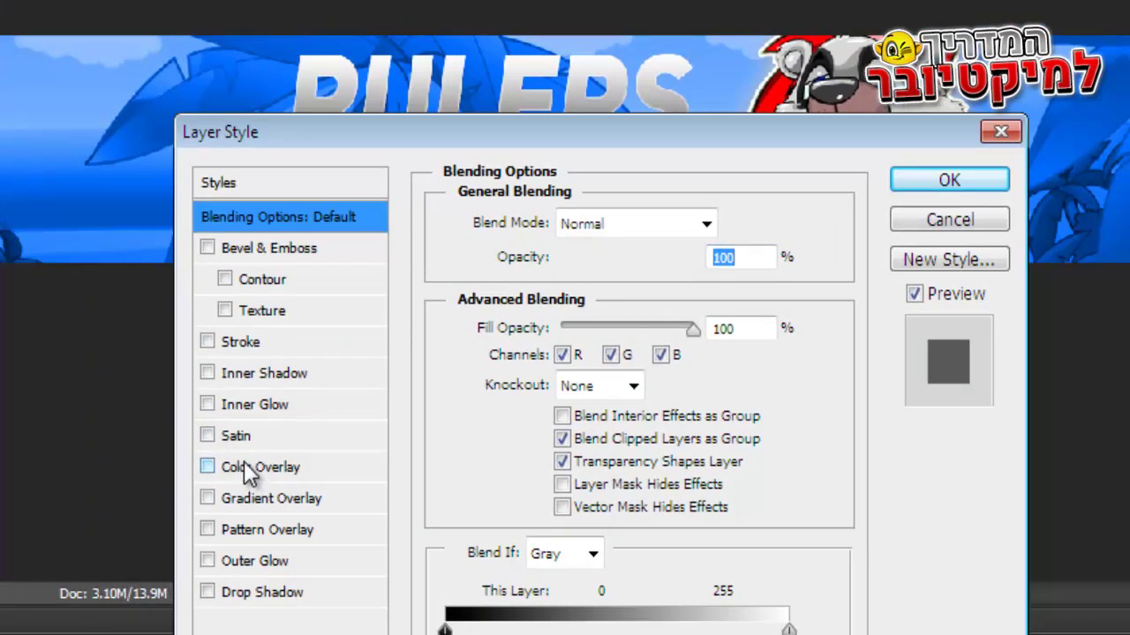
{"action": "left_click", "coordinate": [244, 462]}
{"action": "left_click", "coordinate": [744, 234]}
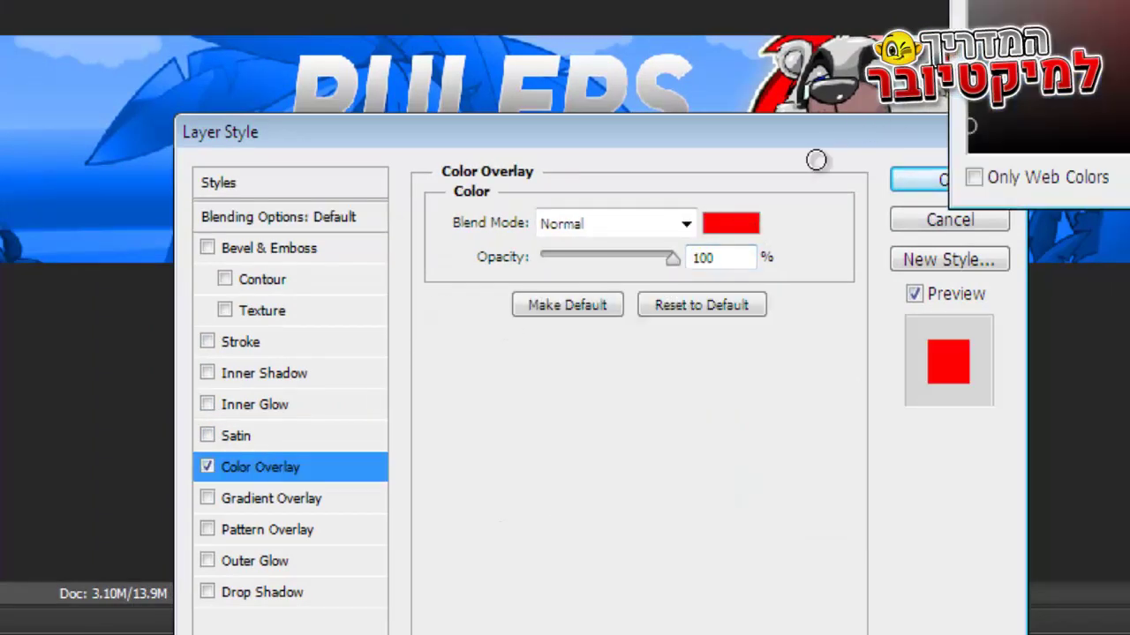
{"action": "left_click", "coordinate": [969, 148]}
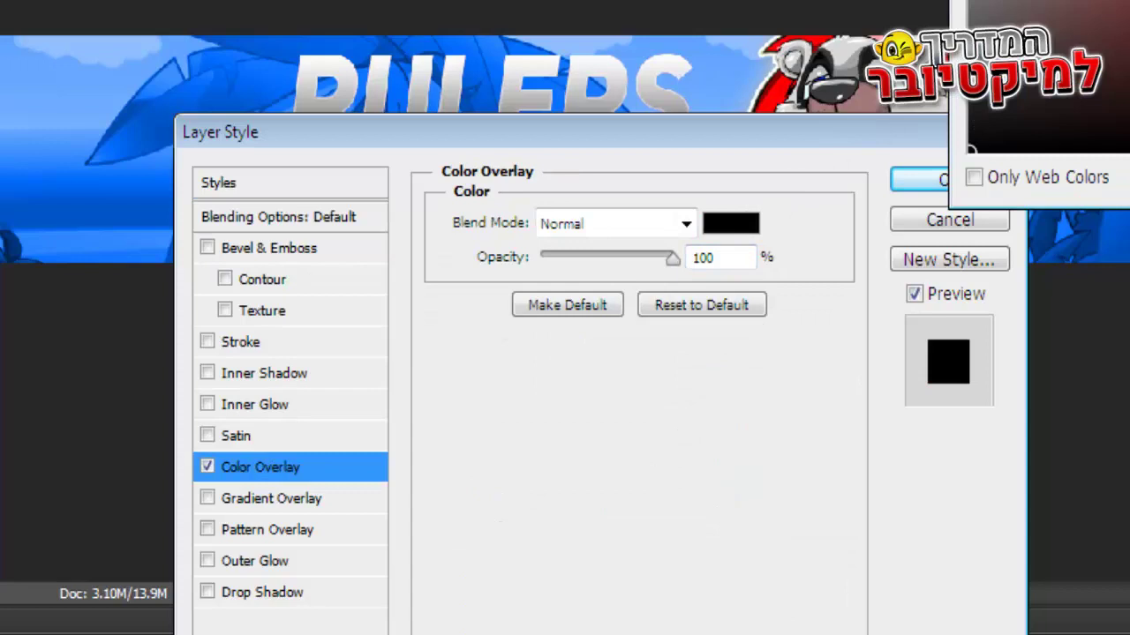
{"action": "left_click", "coordinate": [945, 182]}
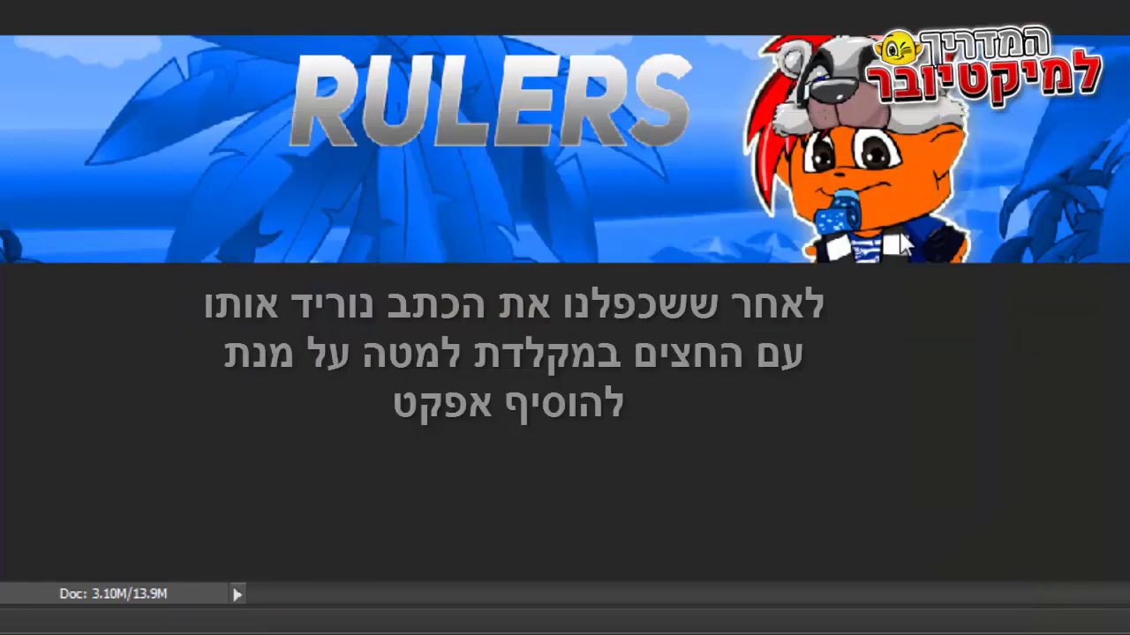
Nudge the original "Rulers" text slightly downward beneath its copy to give the lettering depth.
{"action": "key", "text": "Down"}
{"action": "key", "text": "Down"}
{"action": "key", "text": "Down"}
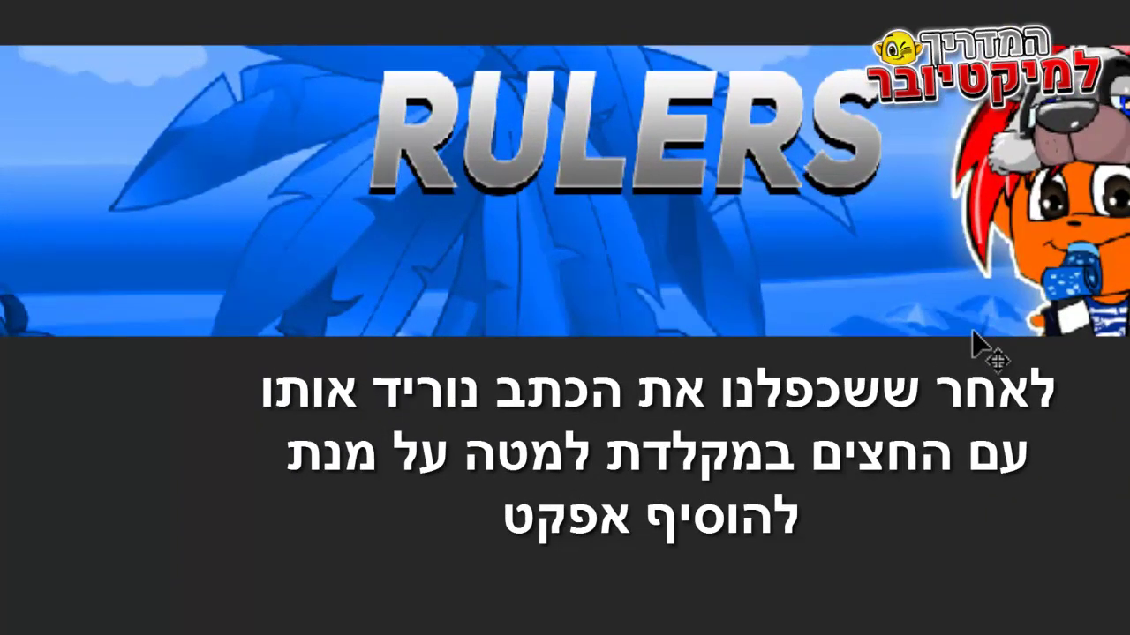
{"action": "key", "text": "Down"}
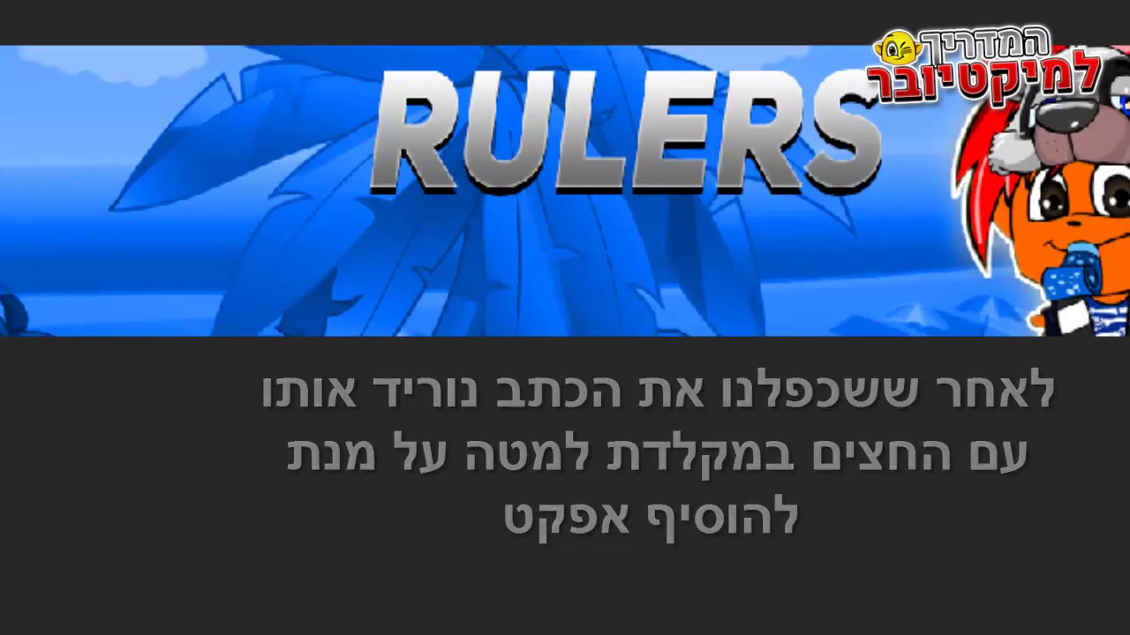
Turn off the black color overlay in the lower "Rulers" layer's style and apply the change.
{"action": "key", "text": "ctrl+a"}
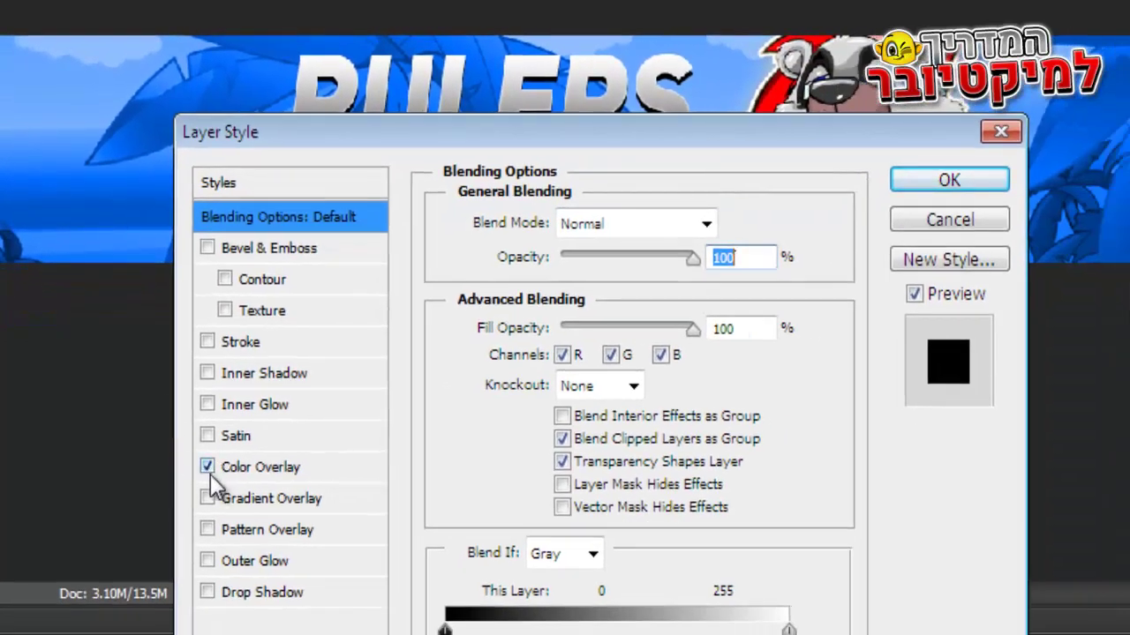
{"action": "left_click", "coordinate": [208, 468]}
{"action": "left_click", "coordinate": [941, 179]}
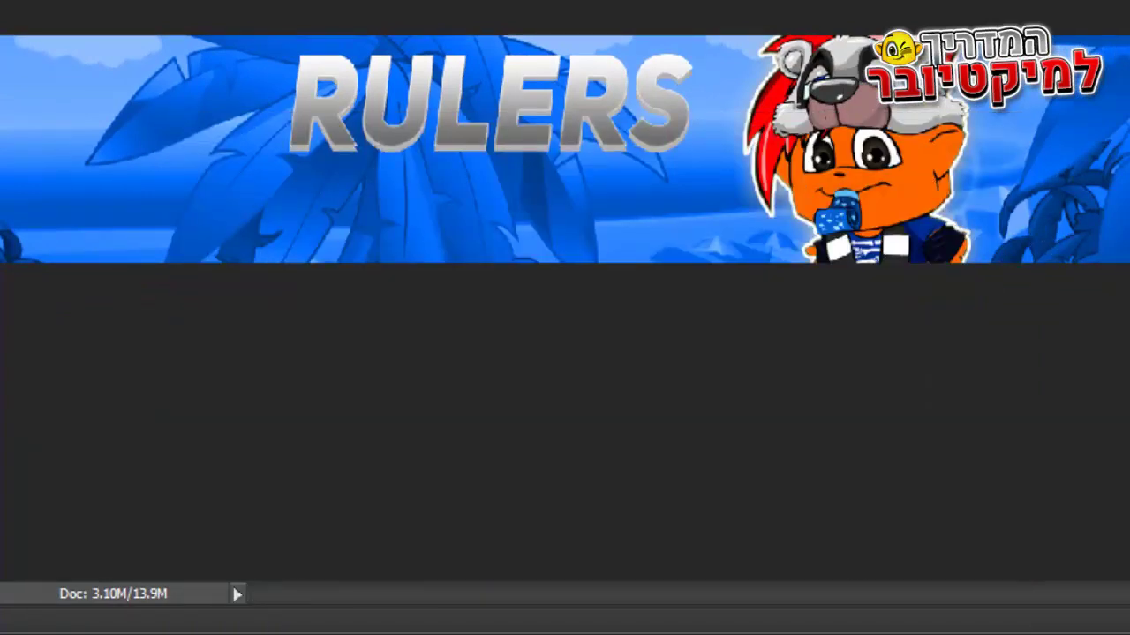
Set the lower "Rulers" layer's text color to dark gray 5d5d5d and commit the text edit.
{"action": "double_click", "coordinate": [1119, 424]}
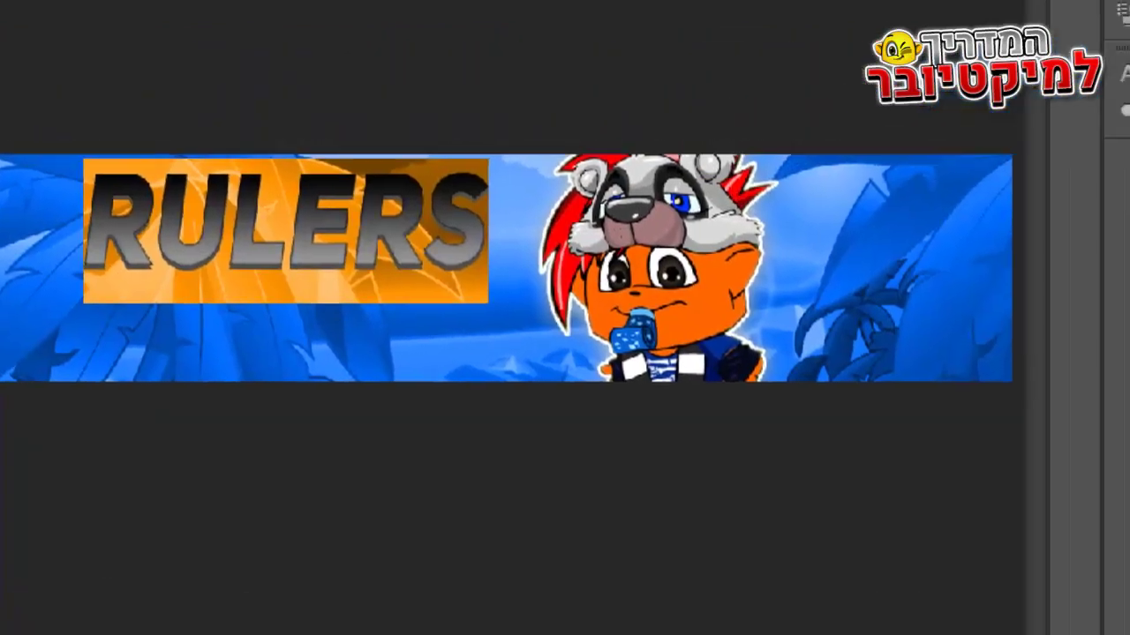
{"action": "left_click", "coordinate": [263, 2]}
{"action": "left_click_drag", "start_coordinate": [419, 299], "coordinate": [330, 302]}
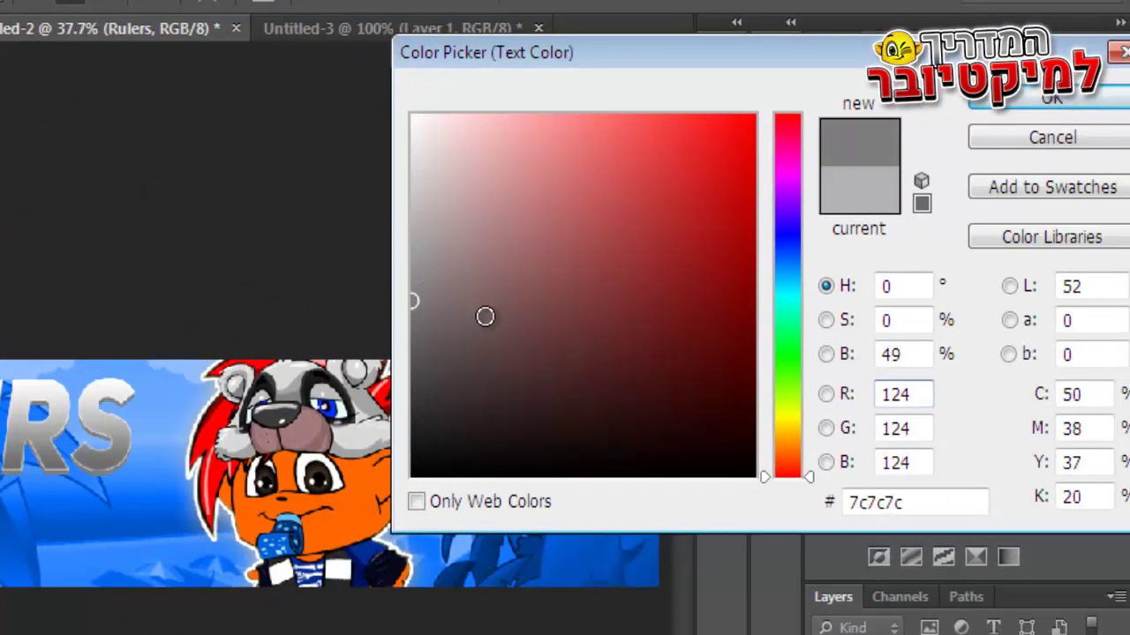
{"action": "left_click_drag", "start_coordinate": [442, 300], "coordinate": [319, 345]}
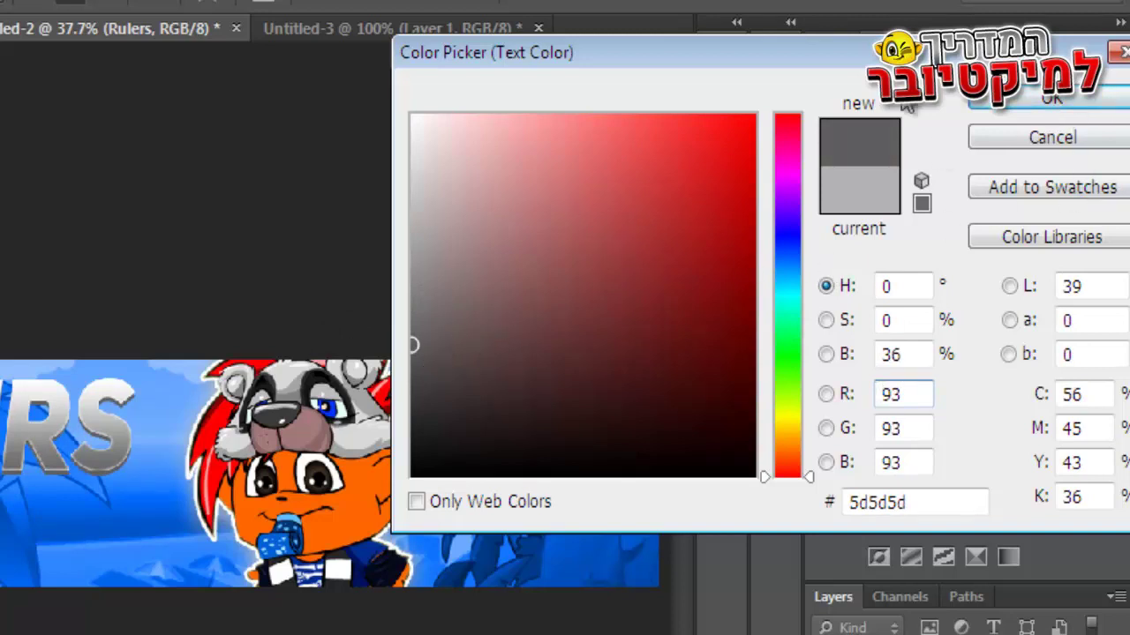
{"action": "left_click", "coordinate": [1007, 104]}
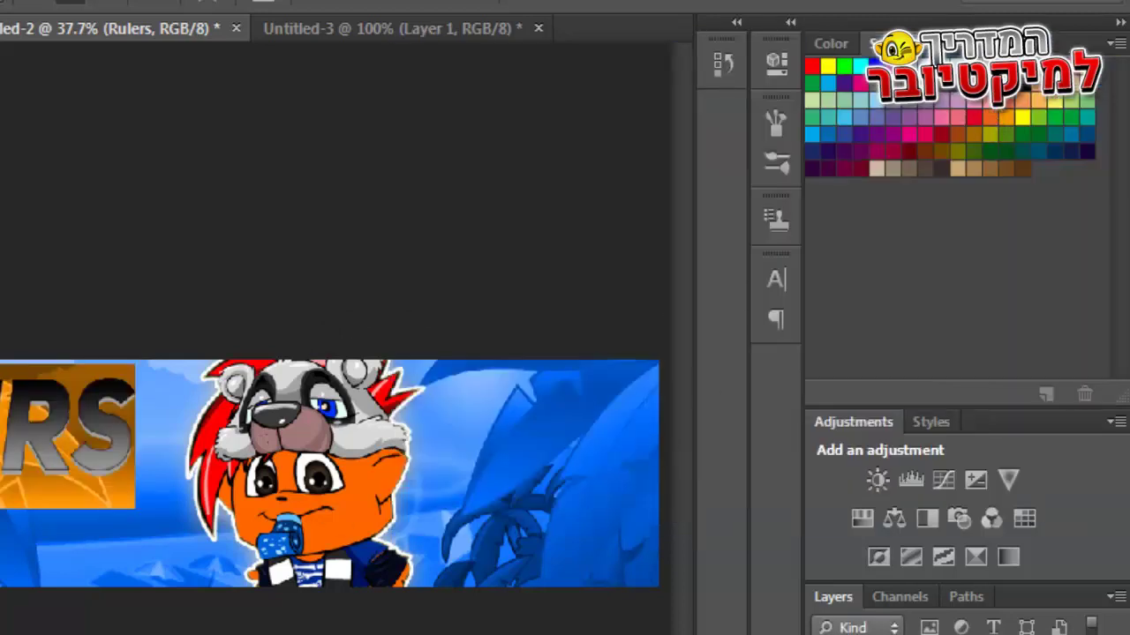
{"action": "key", "text": "ctrl+Return"}
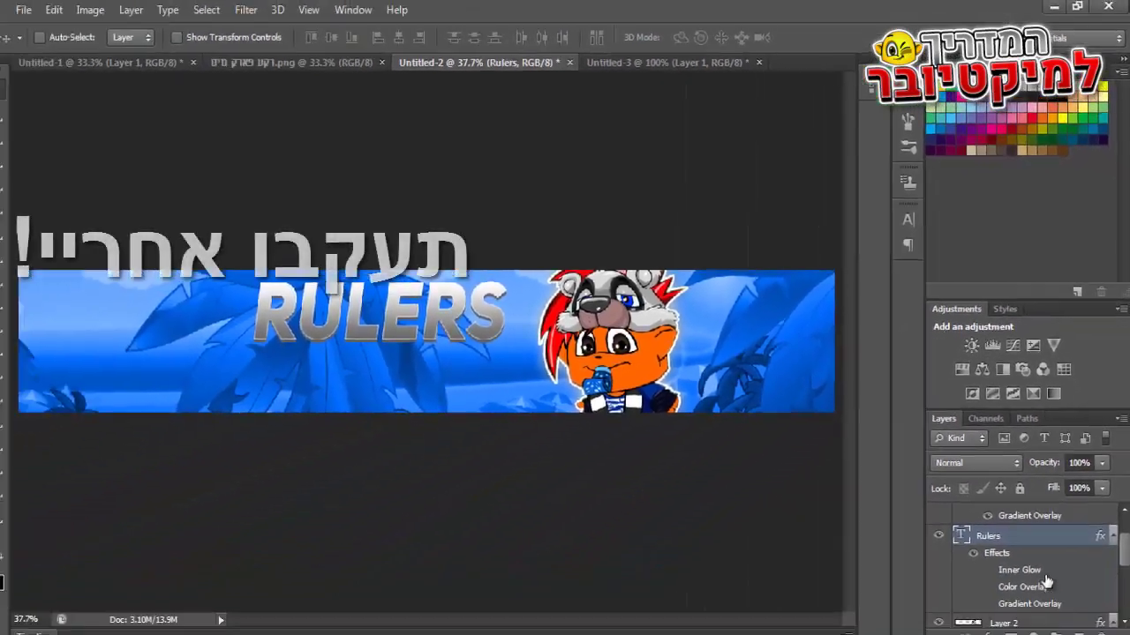
Create a new layer group and place it above the two "Rulers" text layers.
{"action": "scroll", "coordinate": [995, 535], "scroll_direction": "up", "scroll_amount": 1}
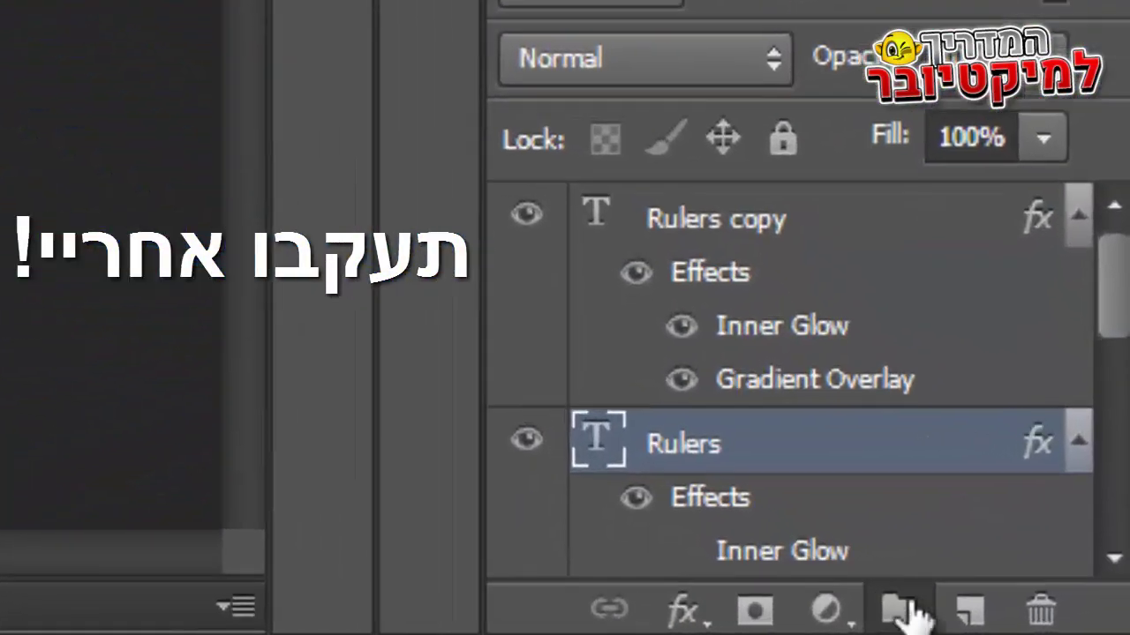
{"action": "left_click", "coordinate": [1057, 626]}
{"action": "left_click_drag", "start_coordinate": [997, 578], "coordinate": [985, 498]}
{"action": "left_click_drag", "start_coordinate": [653, 187], "coordinate": [651, 192]}
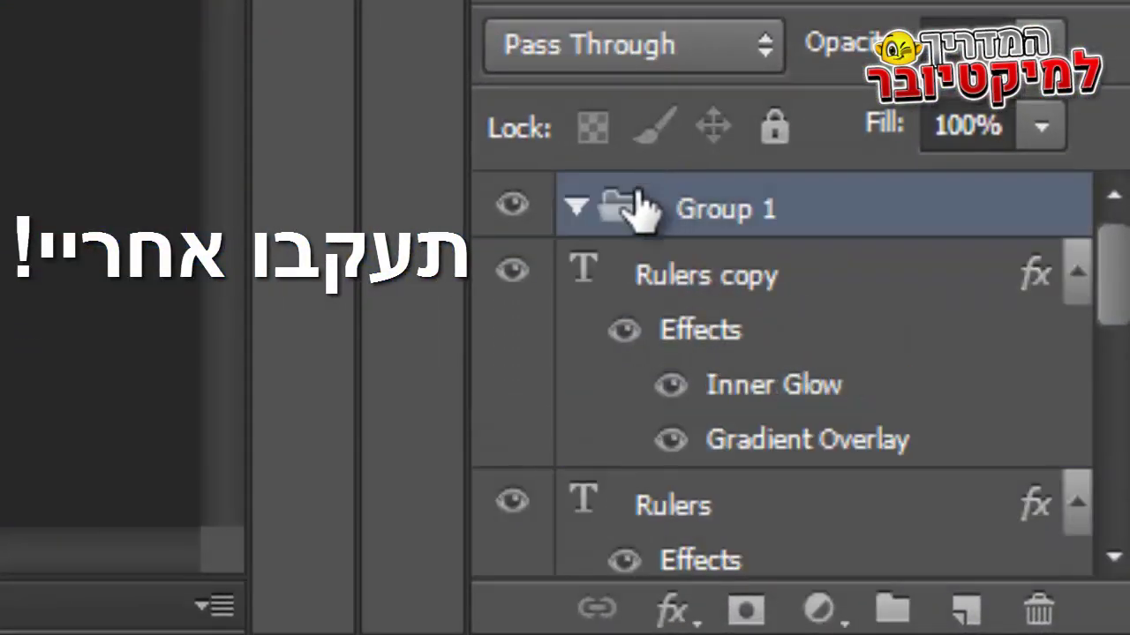
Move the "Rulers copy" and "Rulers" layers into the new group and collapse it.
{"action": "left_click_drag", "start_coordinate": [650, 282], "coordinate": [662, 210]}
{"action": "left_click_drag", "start_coordinate": [666, 499], "coordinate": [671, 218]}
{"action": "scroll", "coordinate": [651, 311], "scroll_direction": "up", "scroll_amount": 3}
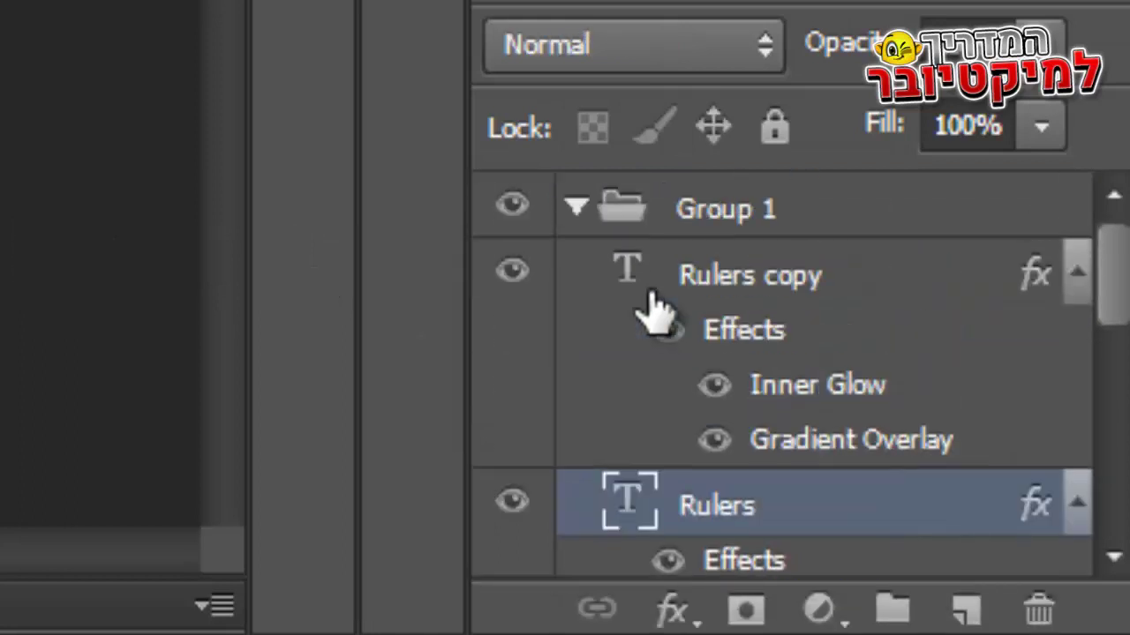
{"action": "left_click", "coordinate": [582, 212]}
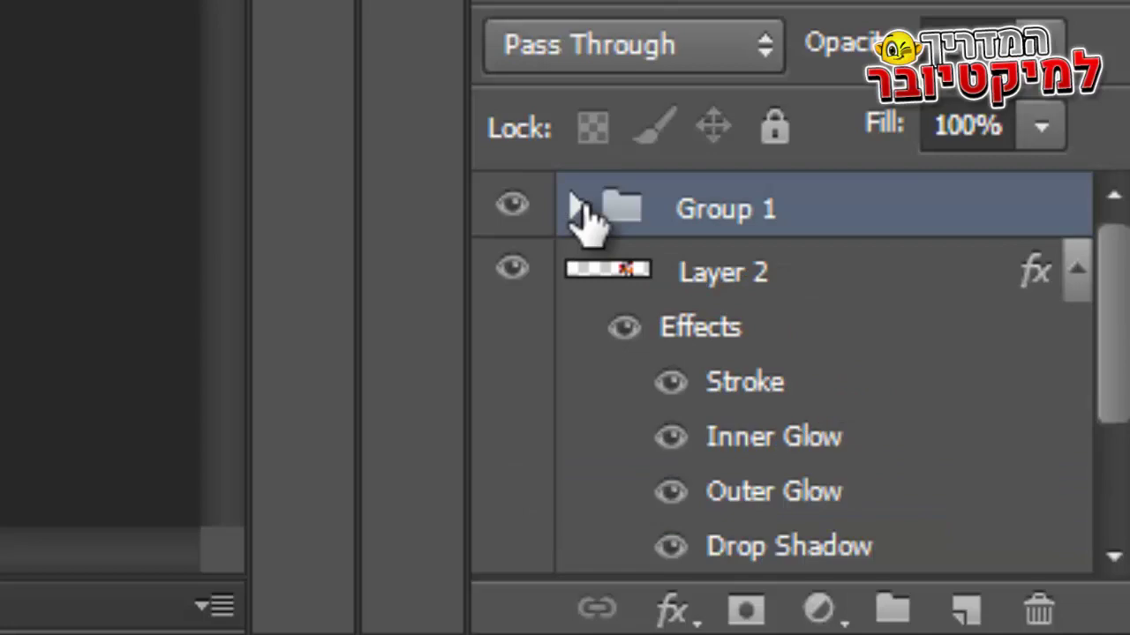
Add a 9 px black outside stroke to Group 1, leaving inner glow off, and apply the layer style.
{"action": "right_click", "coordinate": [802, 209]}
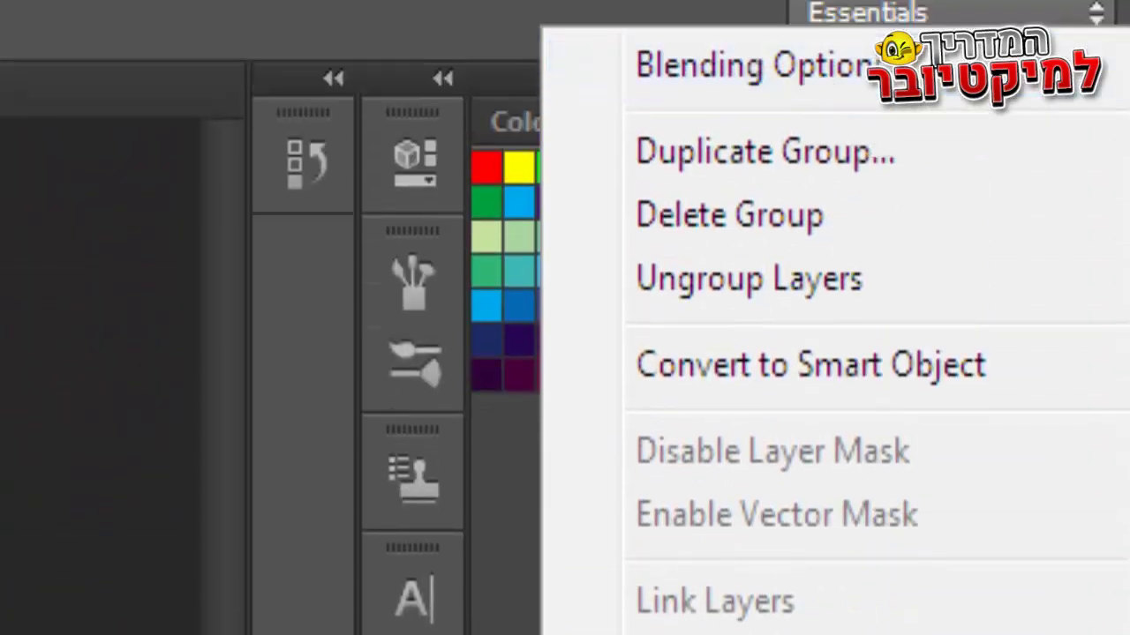
{"action": "key", "text": "Escape"}
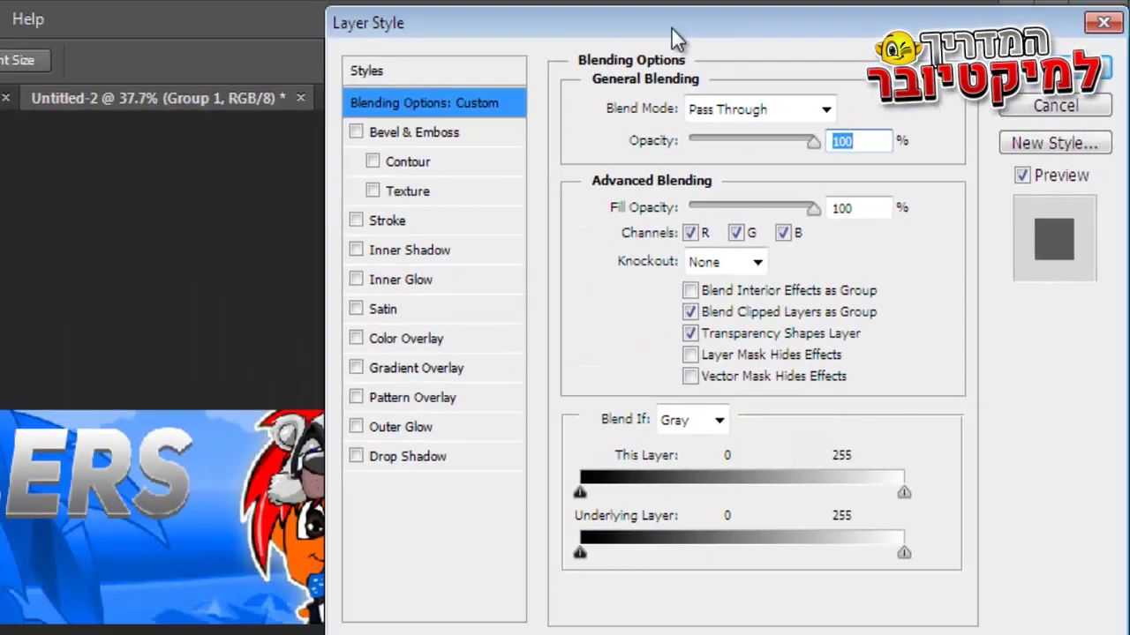
{"action": "left_click_drag", "start_coordinate": [672, 29], "coordinate": [666, 43]}
{"action": "left_click", "coordinate": [378, 239]}
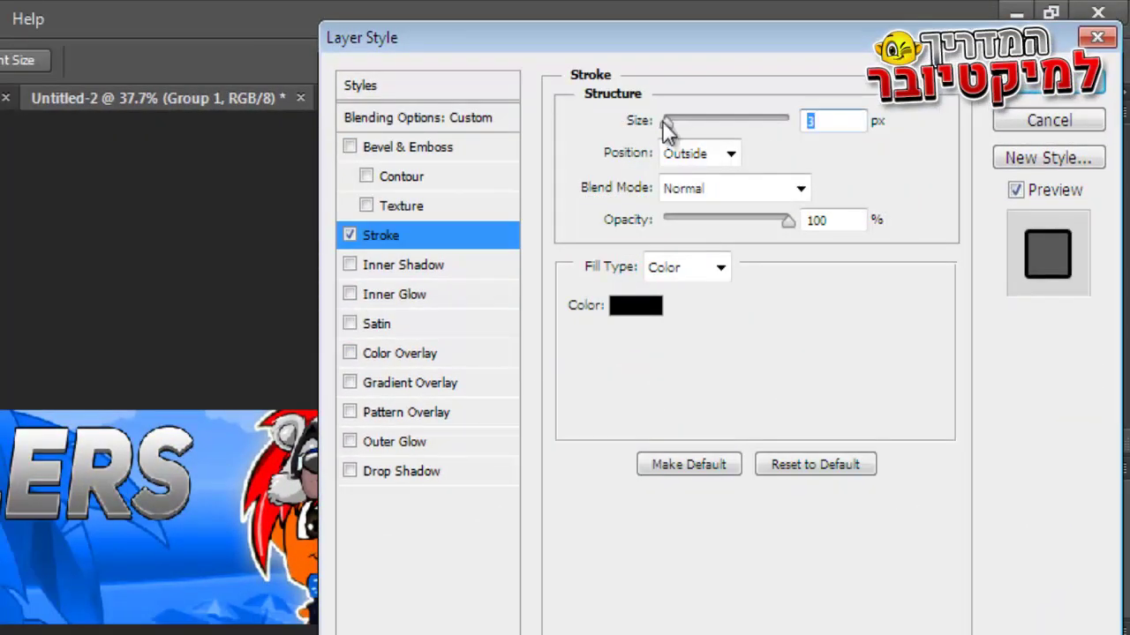
{"action": "left_click_drag", "start_coordinate": [665, 122], "coordinate": [672, 121]}
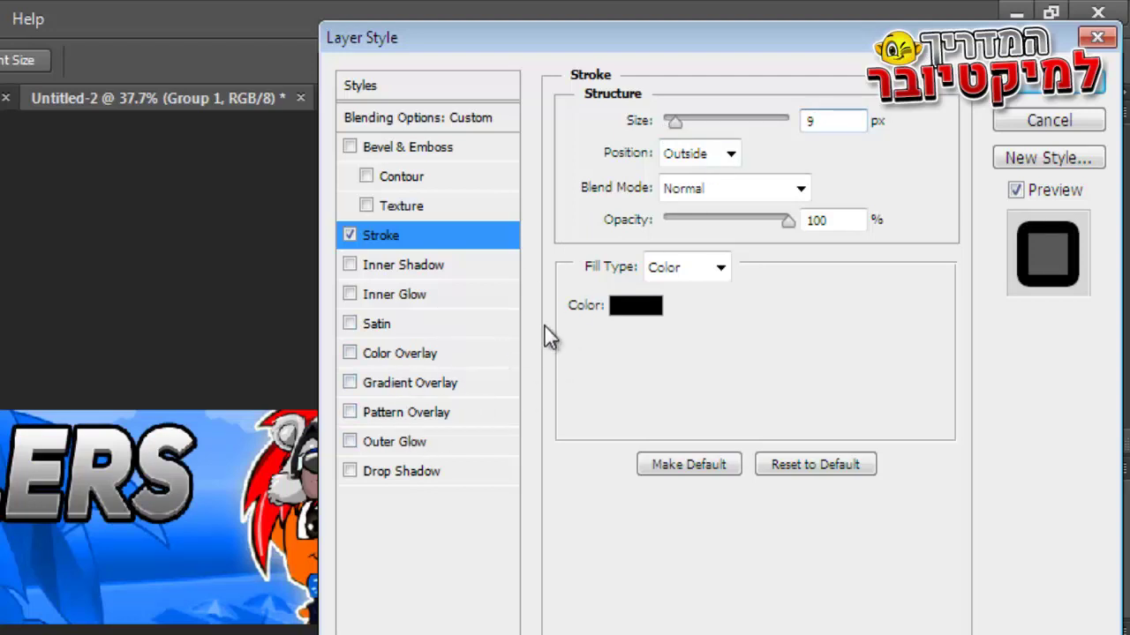
{"action": "left_click", "coordinate": [390, 294]}
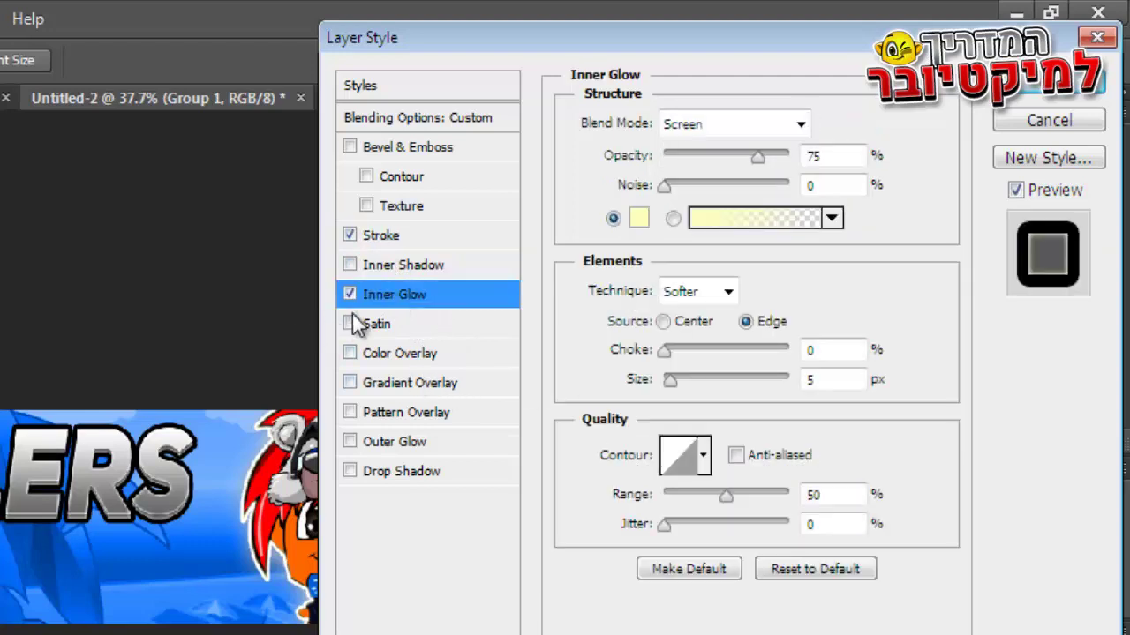
{"action": "left_click", "coordinate": [350, 294]}
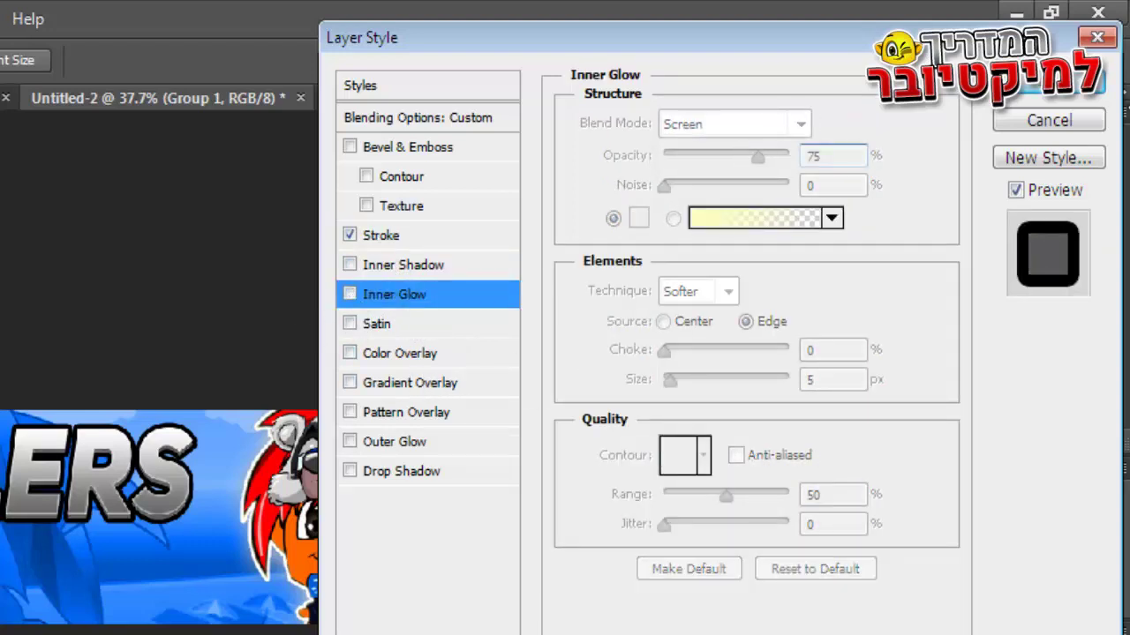
{"action": "left_click", "coordinate": [1040, 87]}
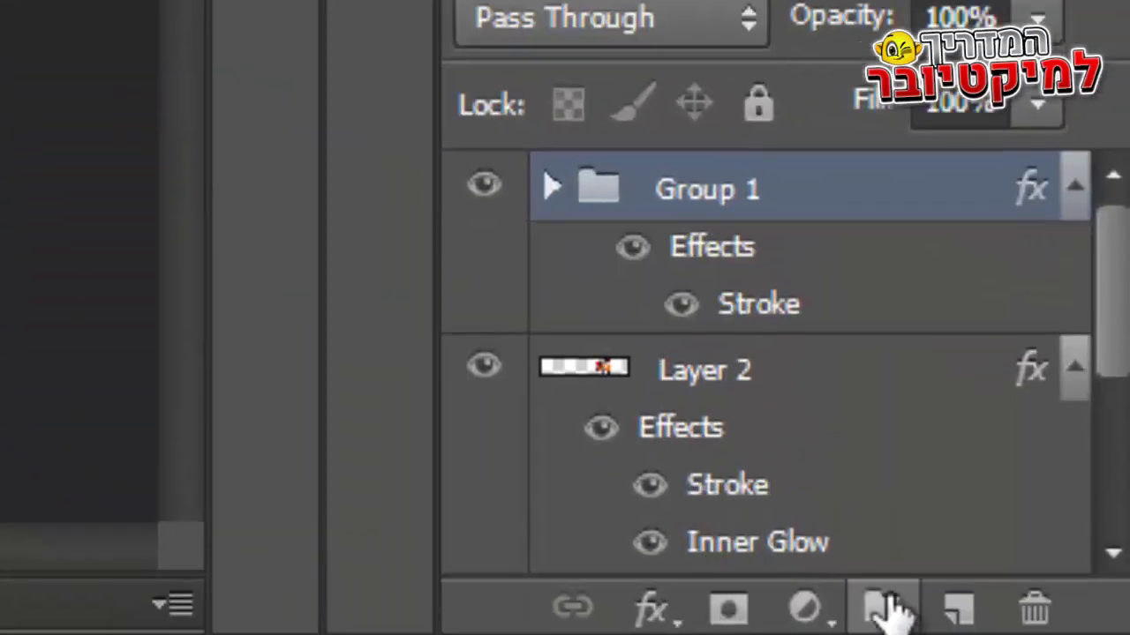
Create another layer group, move Group 1 into it, and collapse the new group.
{"action": "left_click", "coordinate": [884, 607]}
{"action": "left_click_drag", "start_coordinate": [676, 239], "coordinate": [680, 176]}
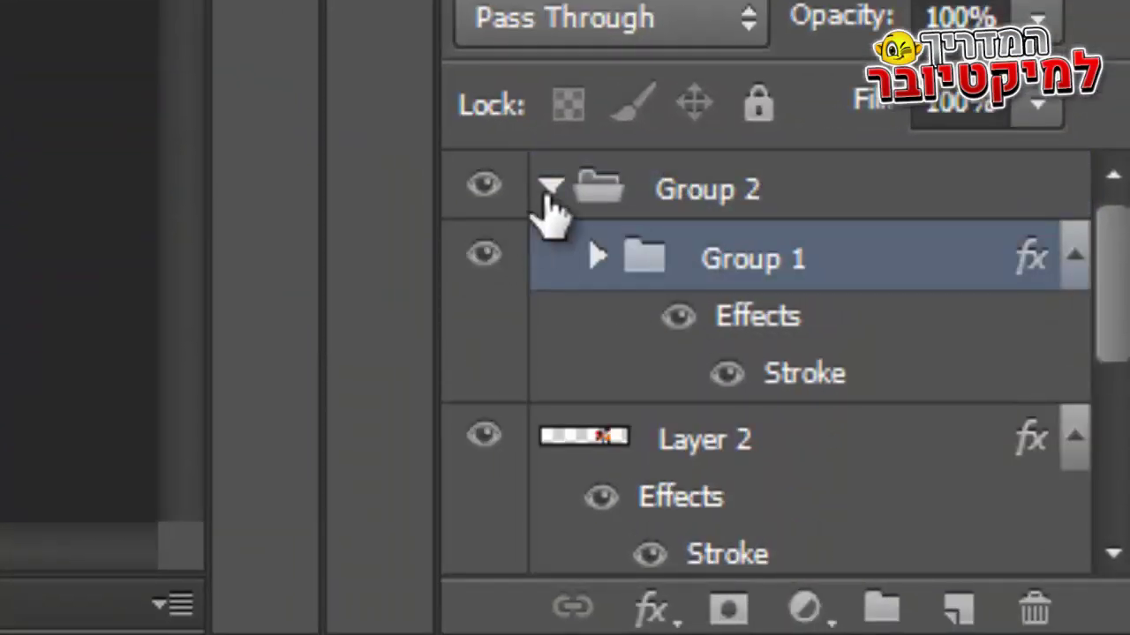
{"action": "left_click", "coordinate": [549, 187]}
Add a white ffffff outside stroke to Group 2 and set its size to 6 px.
{"action": "right_click", "coordinate": [639, 263]}
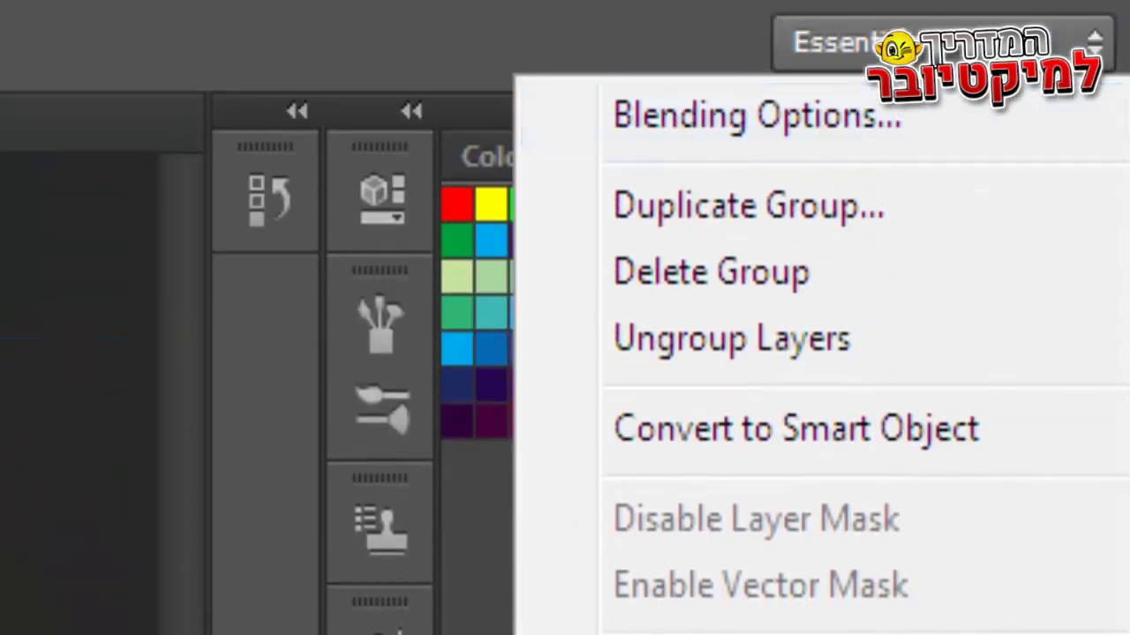
{"action": "left_click", "coordinate": [758, 115]}
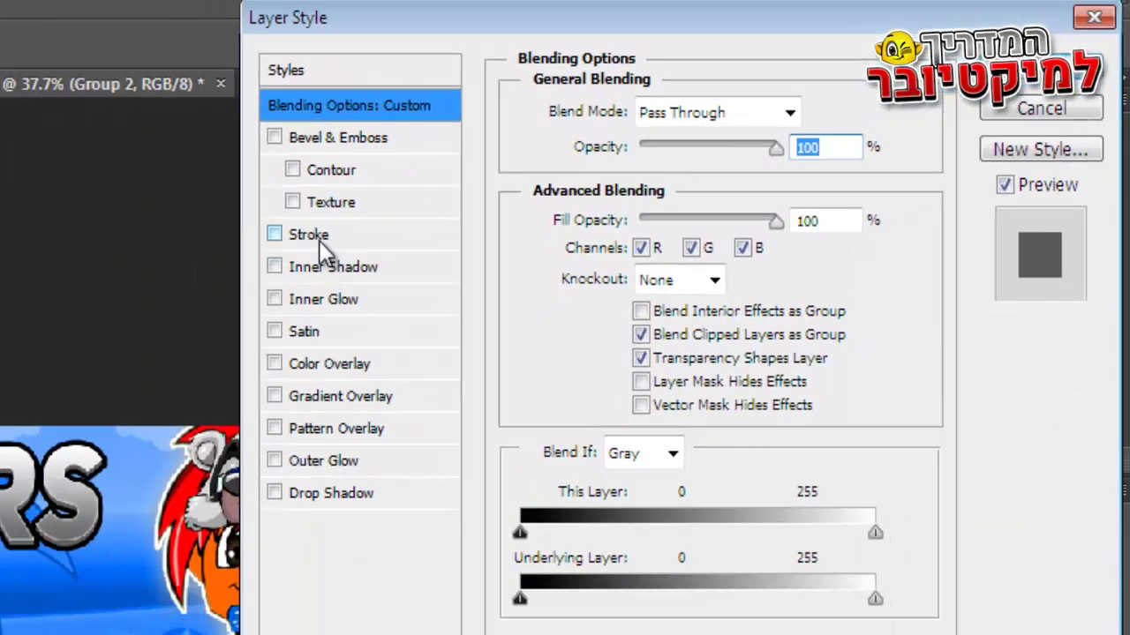
{"action": "left_click", "coordinate": [318, 236]}
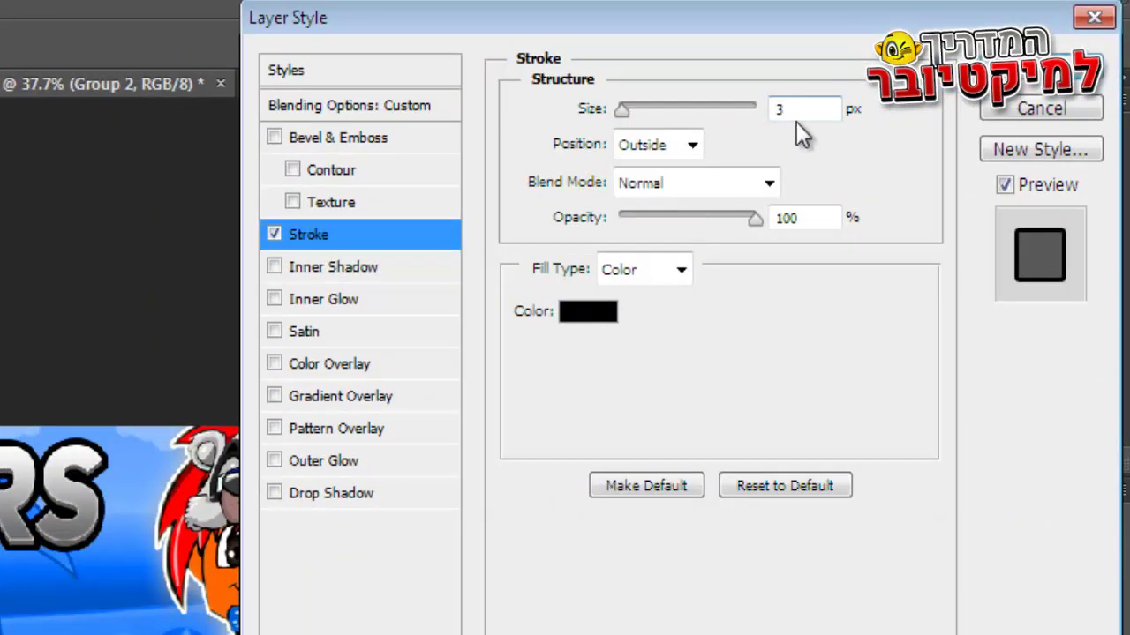
{"action": "left_click", "coordinate": [583, 316]}
{"action": "left_click_drag", "start_coordinate": [479, 192], "coordinate": [137, 33]}
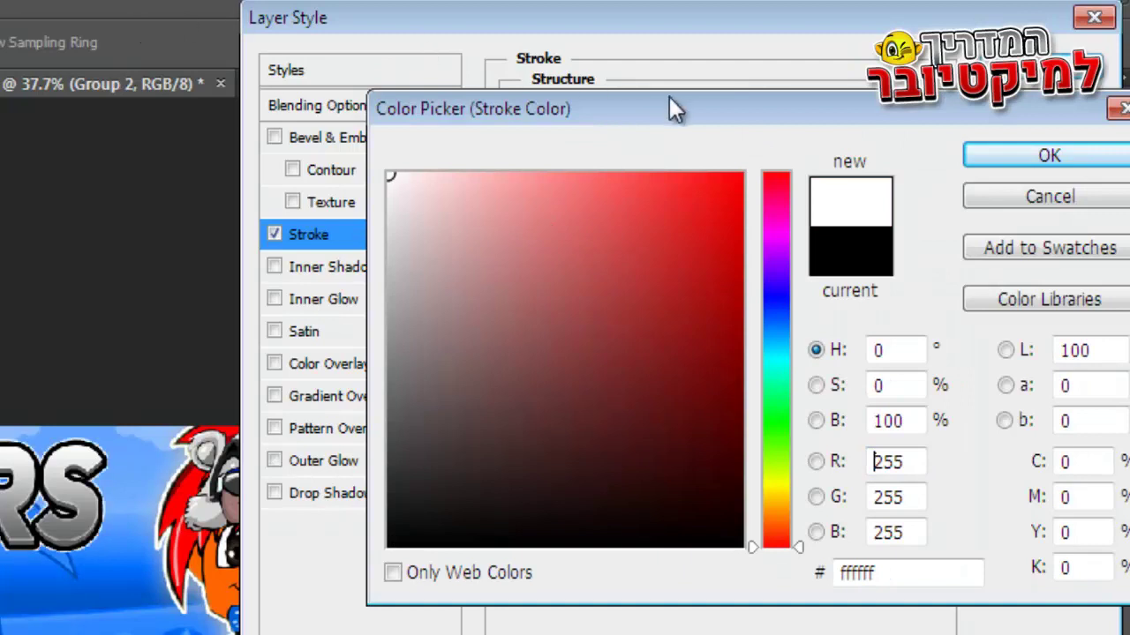
{"action": "left_click", "coordinate": [990, 159]}
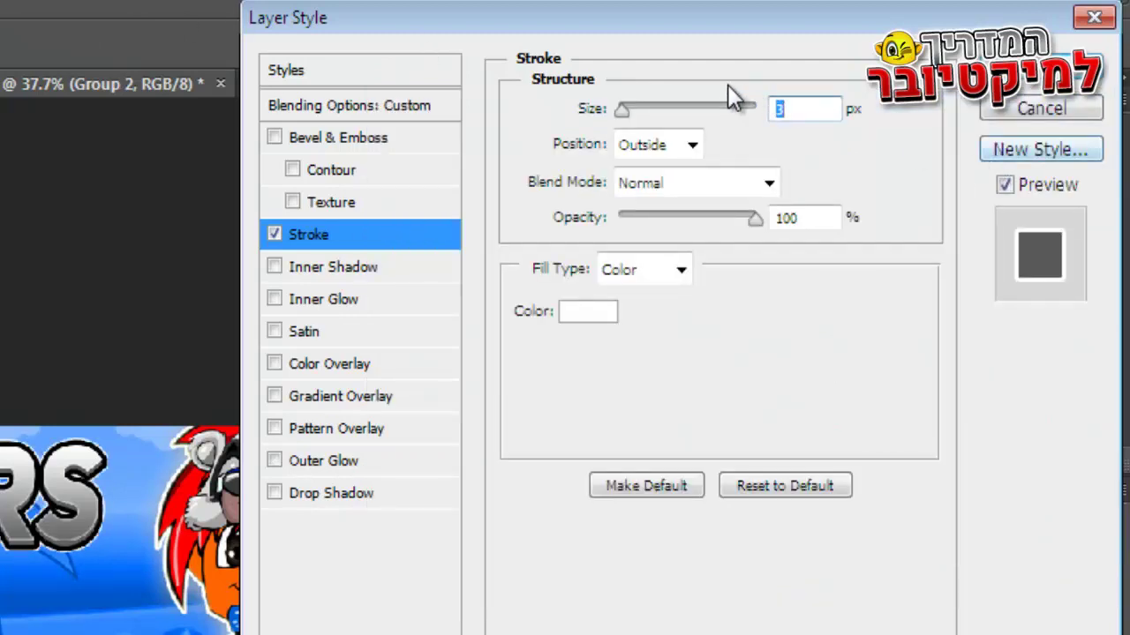
{"action": "type", "text": "7"}
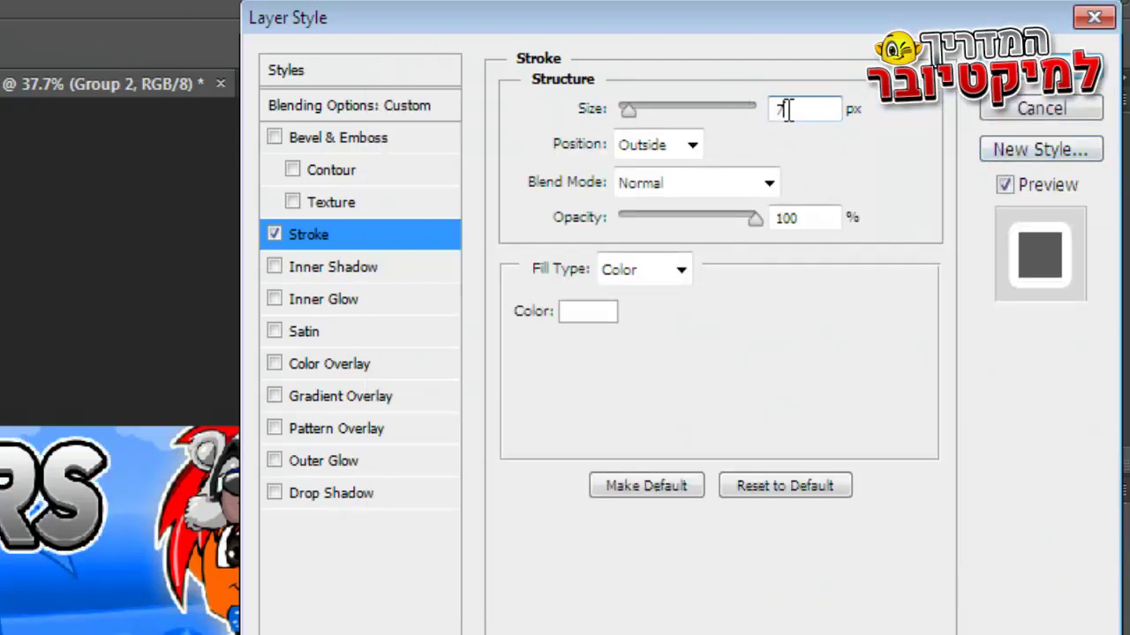
{"action": "key", "text": "Down"}
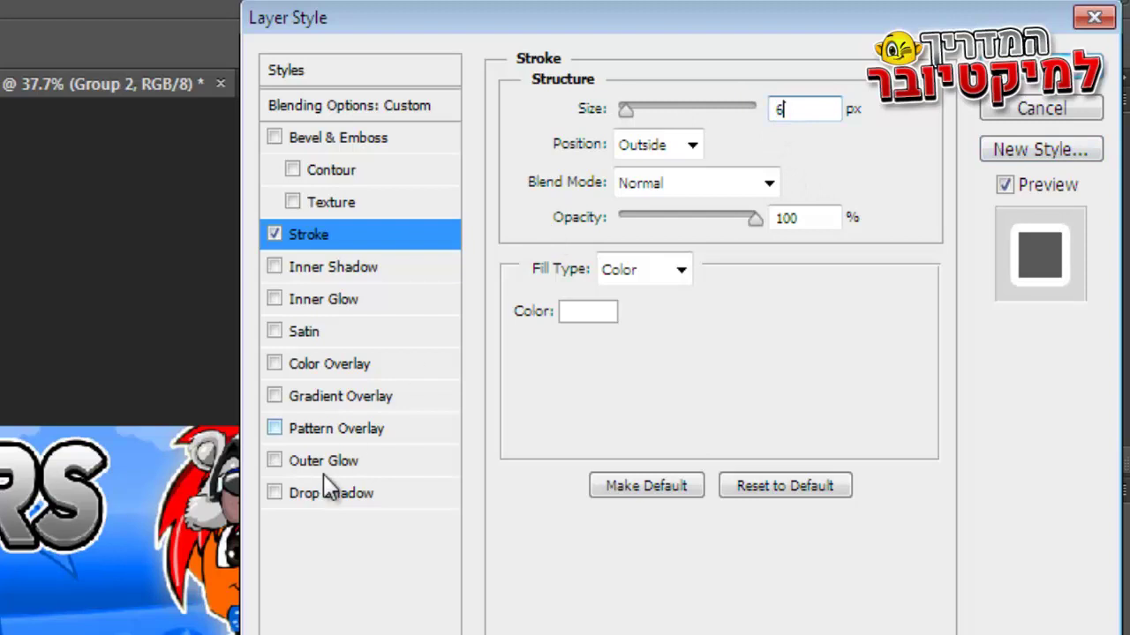
Add an inner glow to Group 2 with a white-to-transparent gradient, 32 px size and 45% opacity.
{"action": "left_click", "coordinate": [325, 300]}
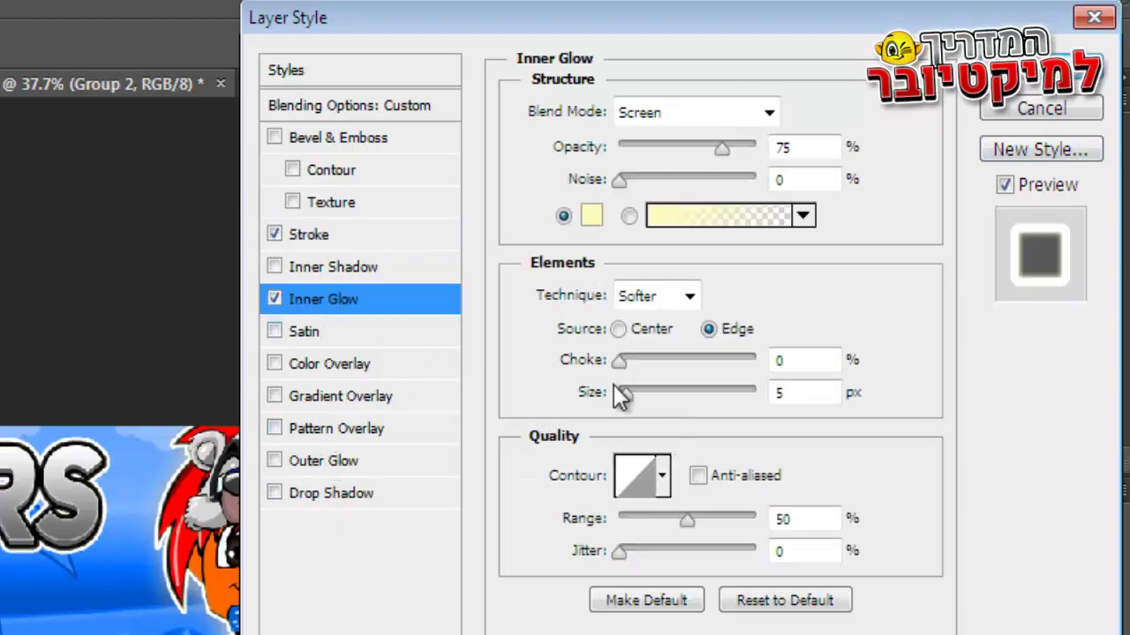
{"action": "left_click_drag", "start_coordinate": [623, 388], "coordinate": [634, 378]}
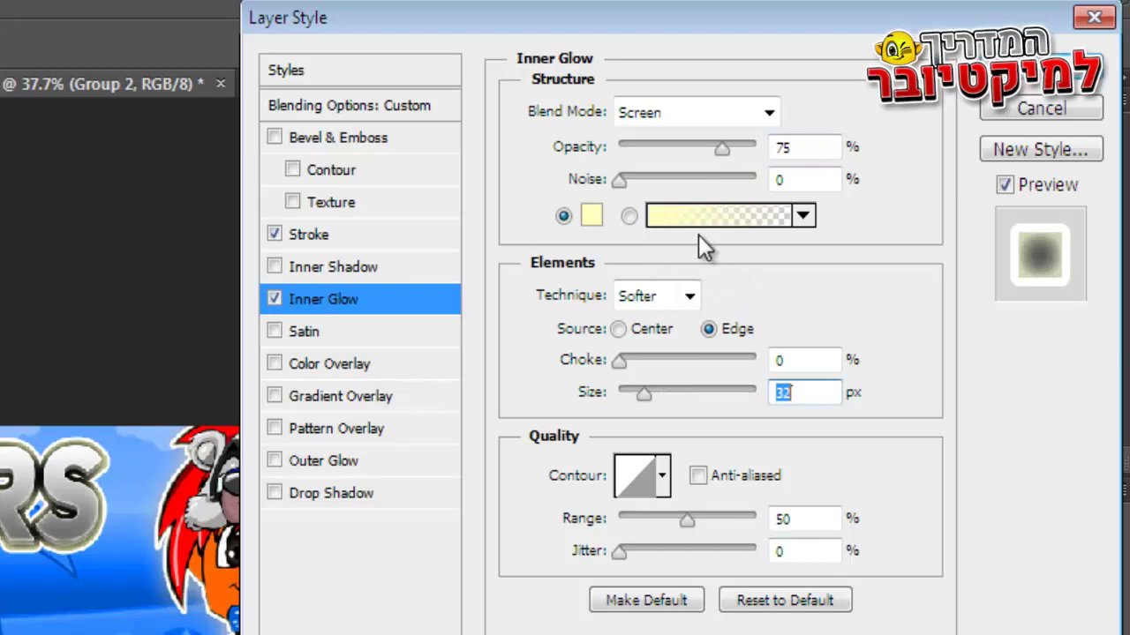
{"action": "left_click", "coordinate": [717, 218]}
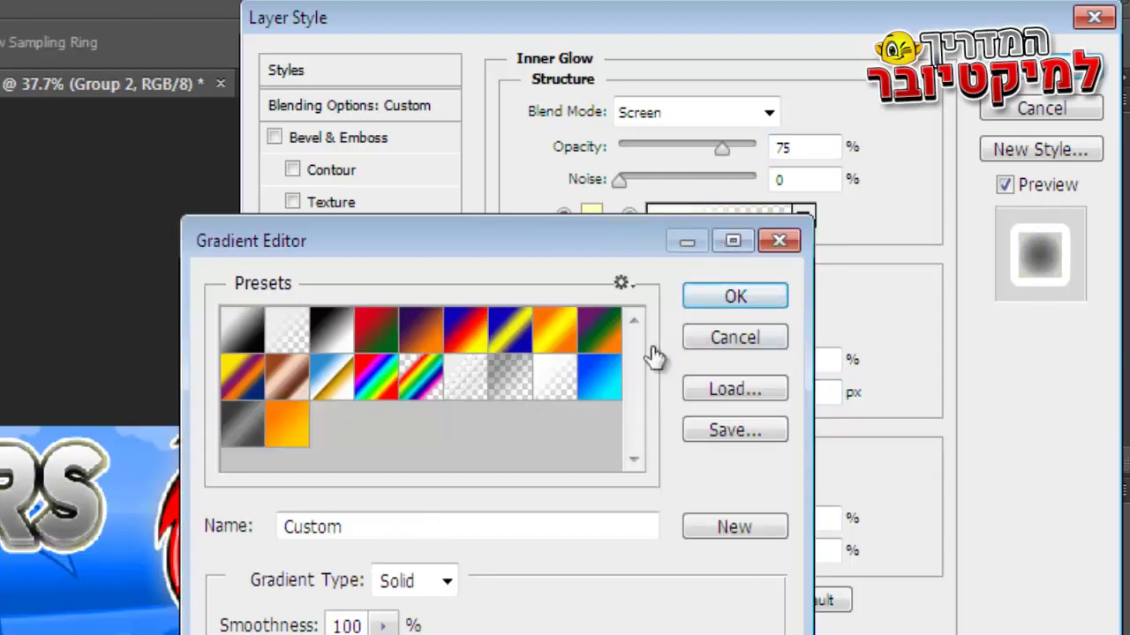
{"action": "left_click", "coordinate": [710, 300]}
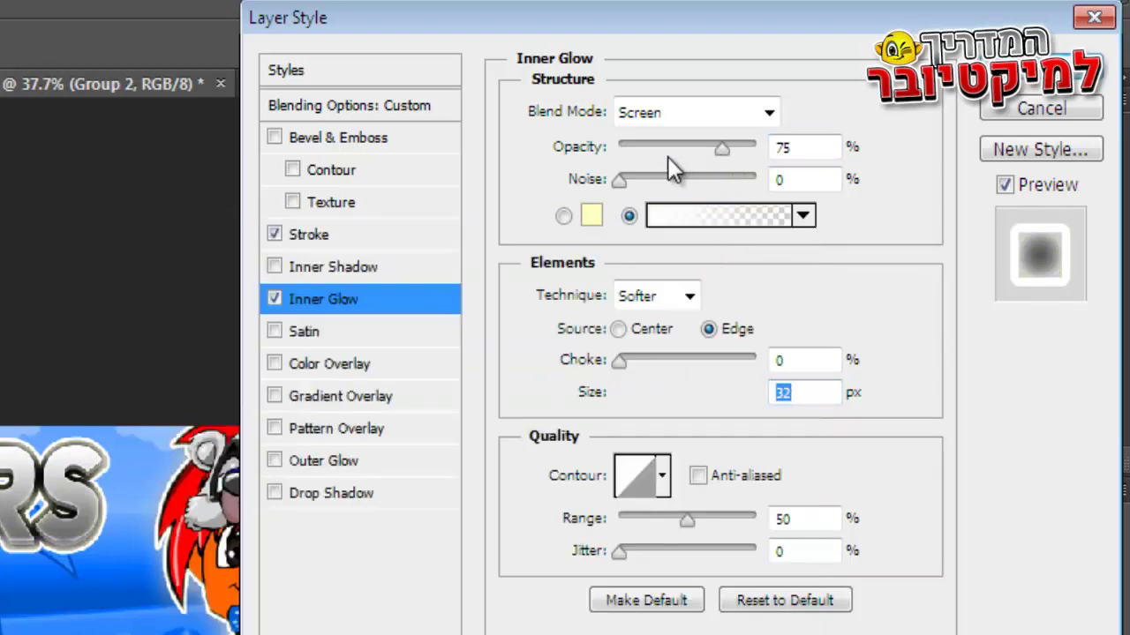
{"action": "left_click_drag", "start_coordinate": [667, 156], "coordinate": [682, 142]}
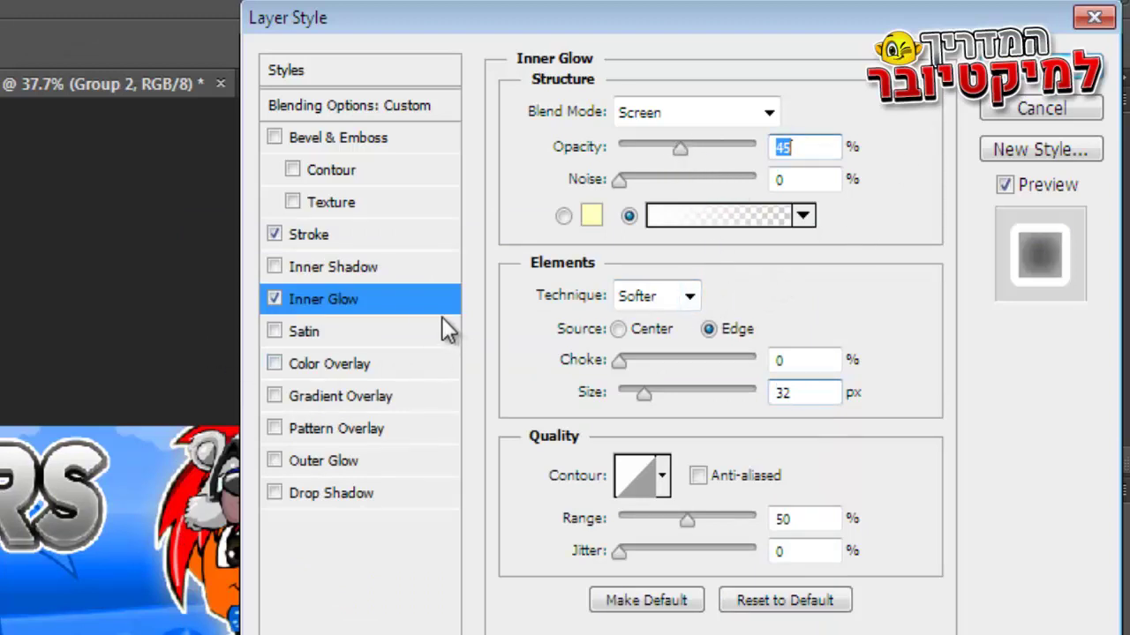
Add a drop shadow to Group 2, adjust its extent, and apply the layer style.
{"action": "left_click", "coordinate": [344, 487]}
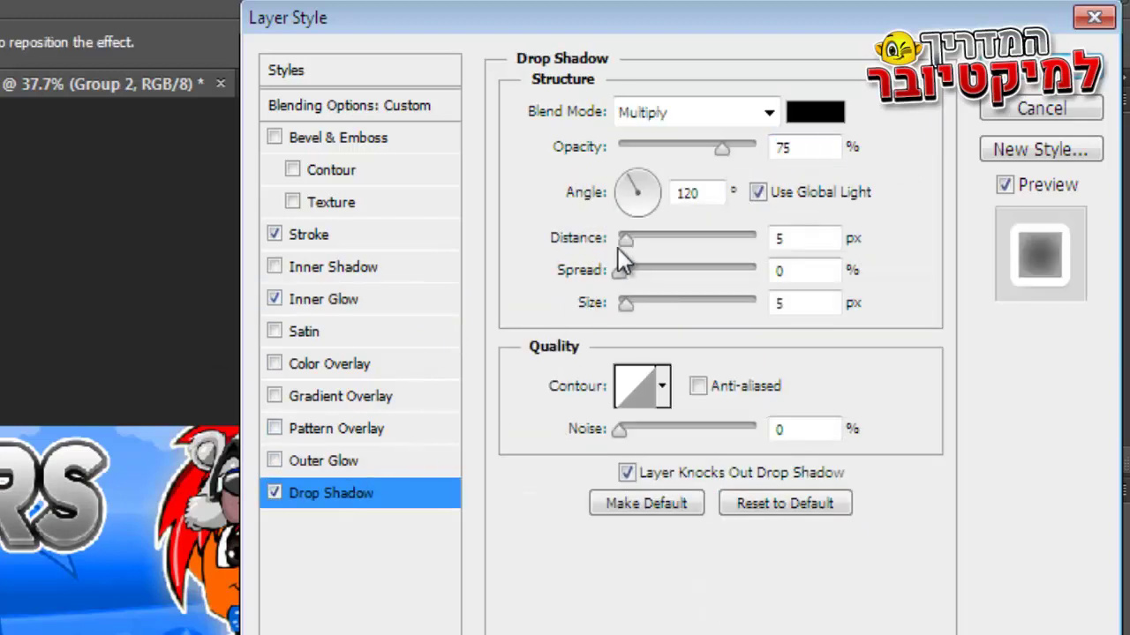
{"action": "left_click_drag", "start_coordinate": [618, 248], "coordinate": [636, 303]}
{"action": "key", "text": "Return"}
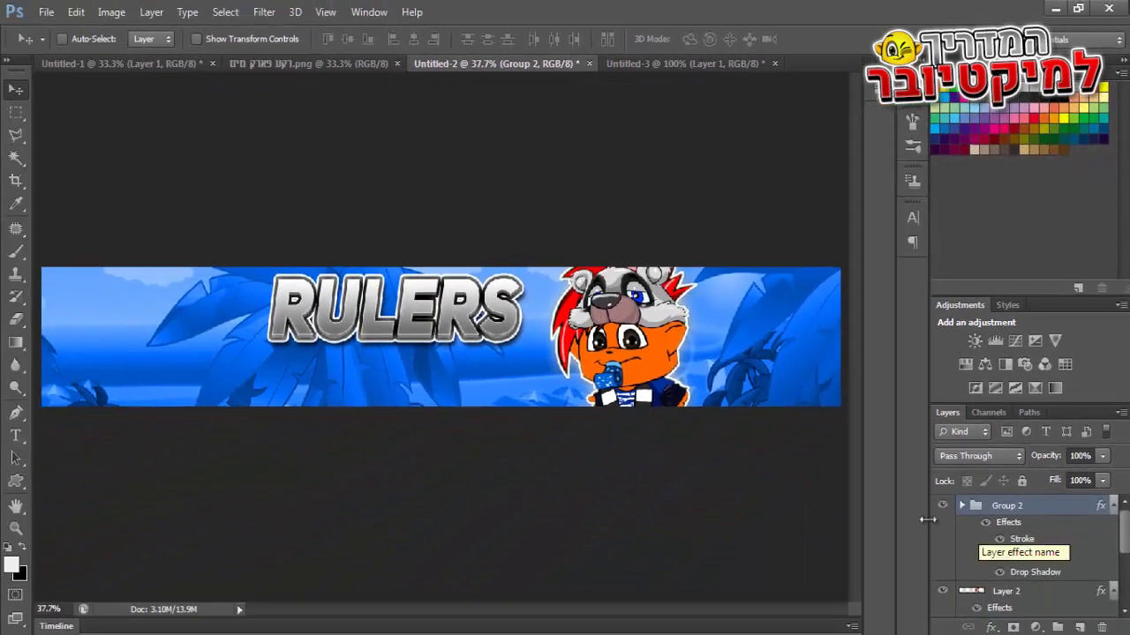
Add a new text layer reading "Mikmak" on the banner, below and left of the "Rulers" text.
{"action": "left_click", "coordinate": [13, 438]}
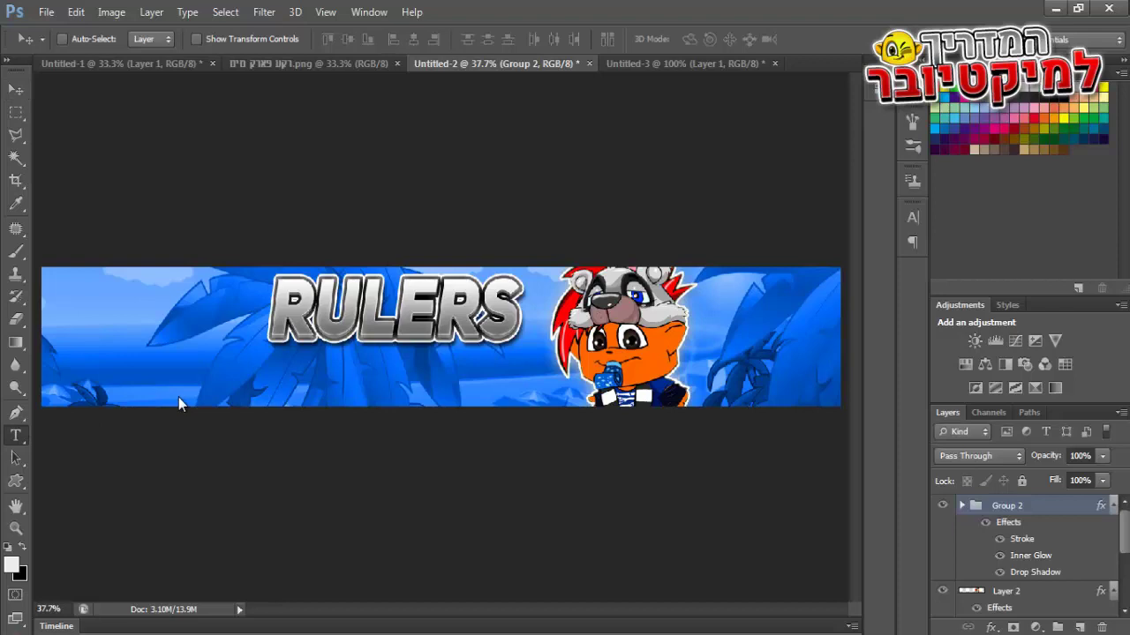
{"action": "left_click", "coordinate": [249, 389]}
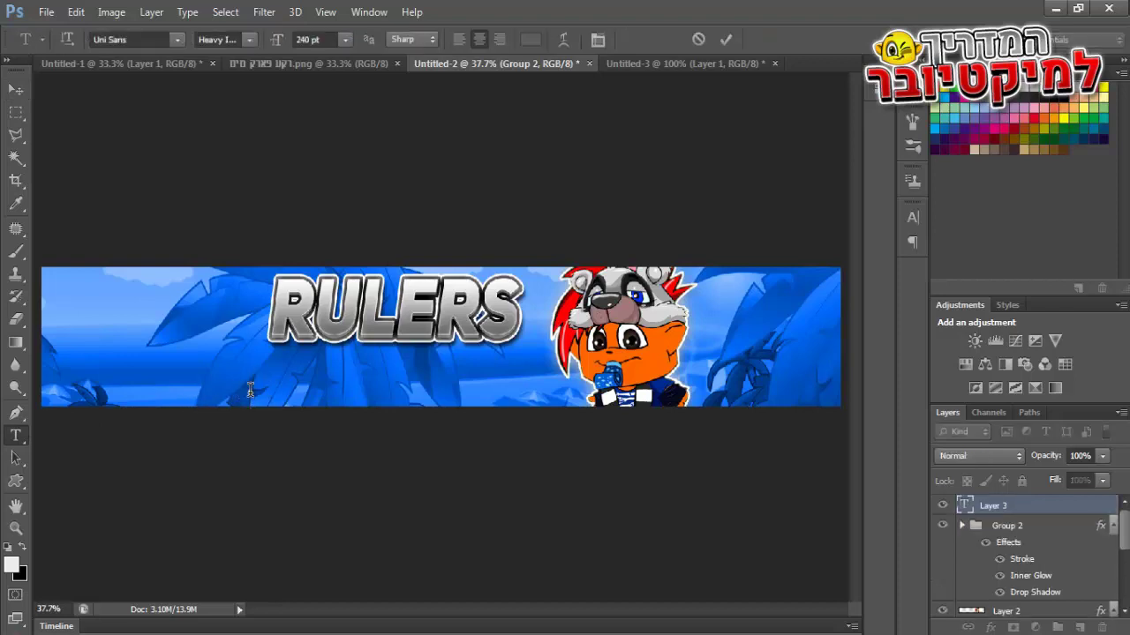
{"action": "type", "text": "MI"}
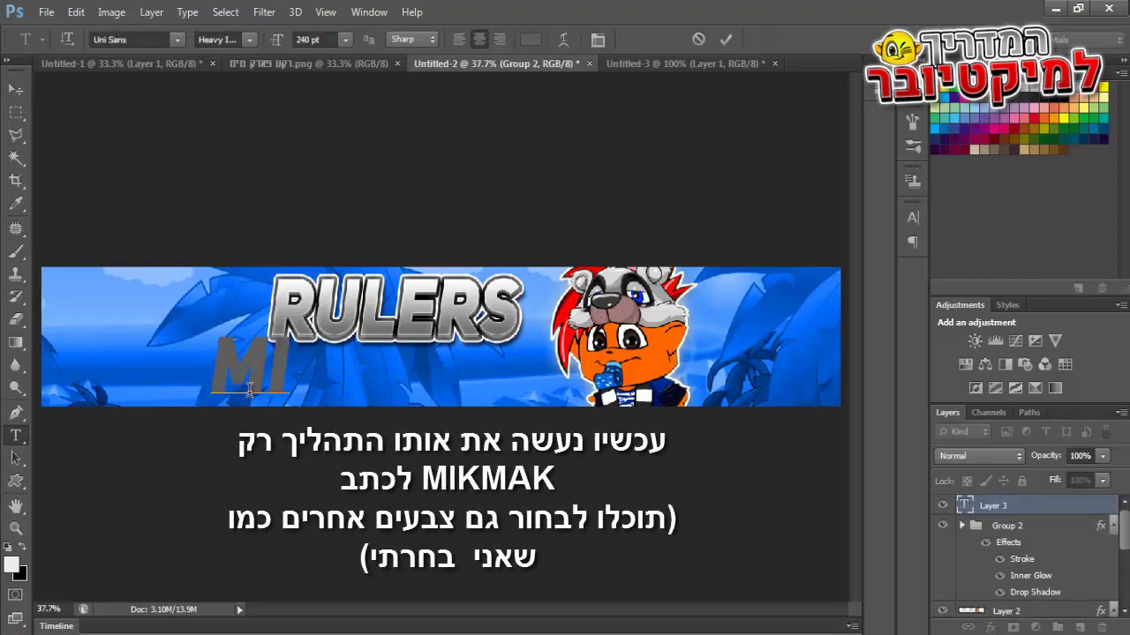
{"action": "type", "text": "KMAK"}
Set the "Mikmak" text to the Radiant font at 200 pt and move it directly beneath the "Rulers" text.
{"action": "key", "text": "ctrl+a"}
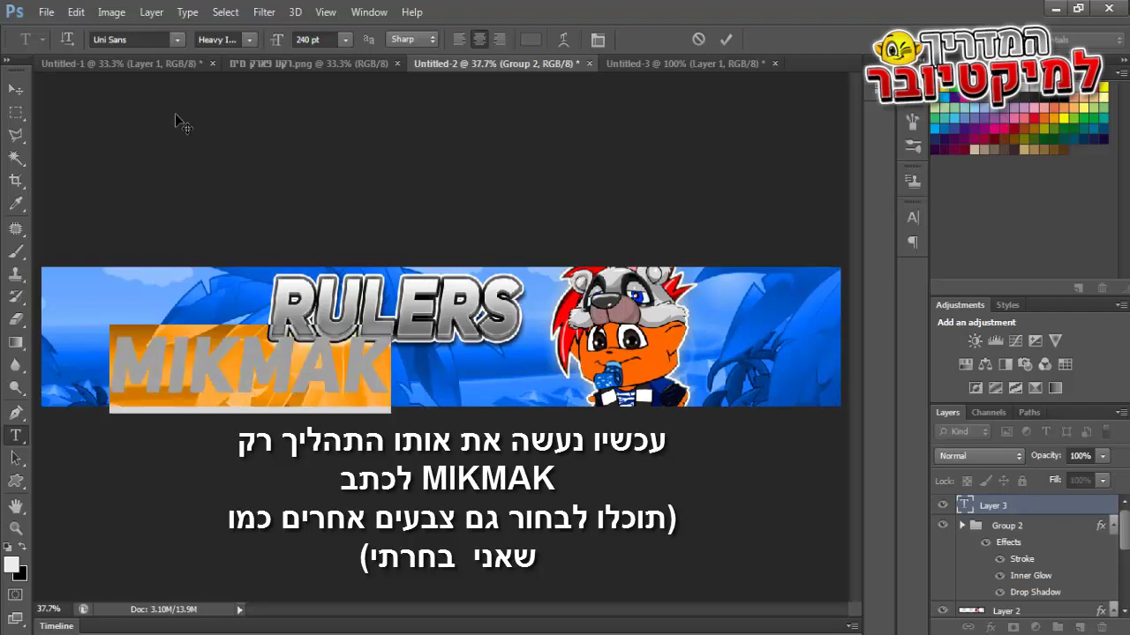
{"action": "left_click", "coordinate": [176, 42]}
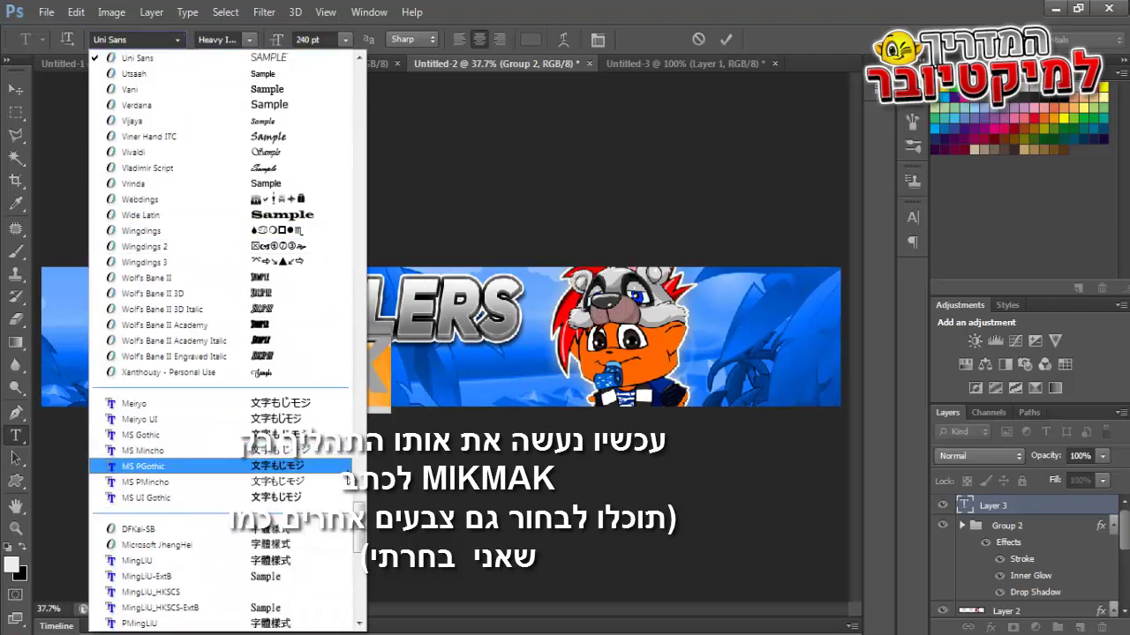
{"action": "left_click", "coordinate": [365, 455]}
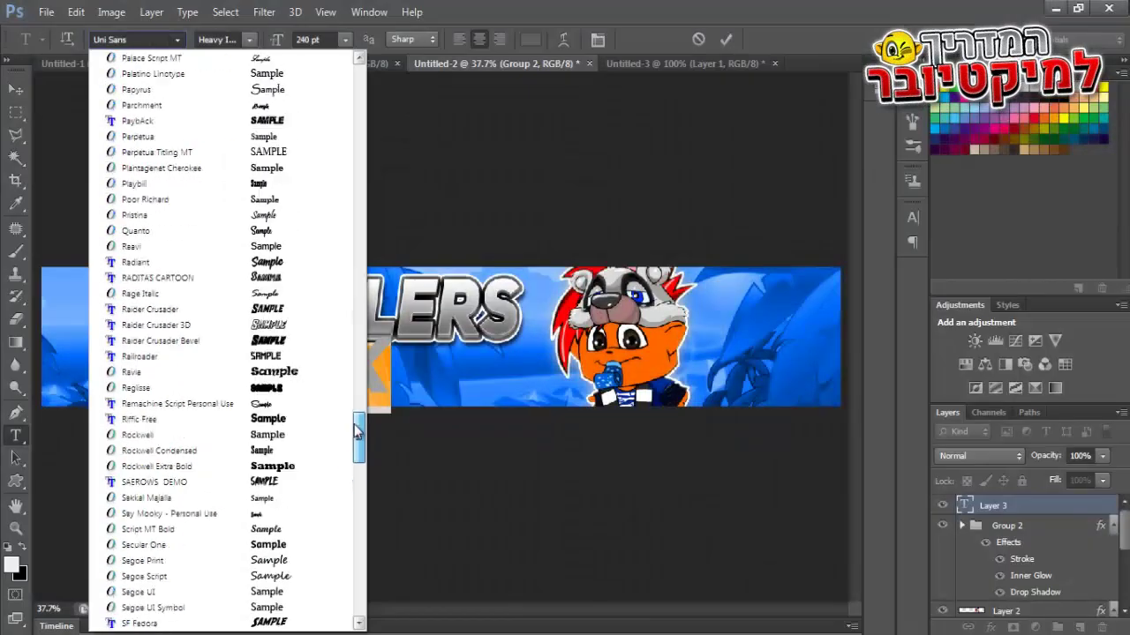
{"action": "left_click", "coordinate": [264, 261]}
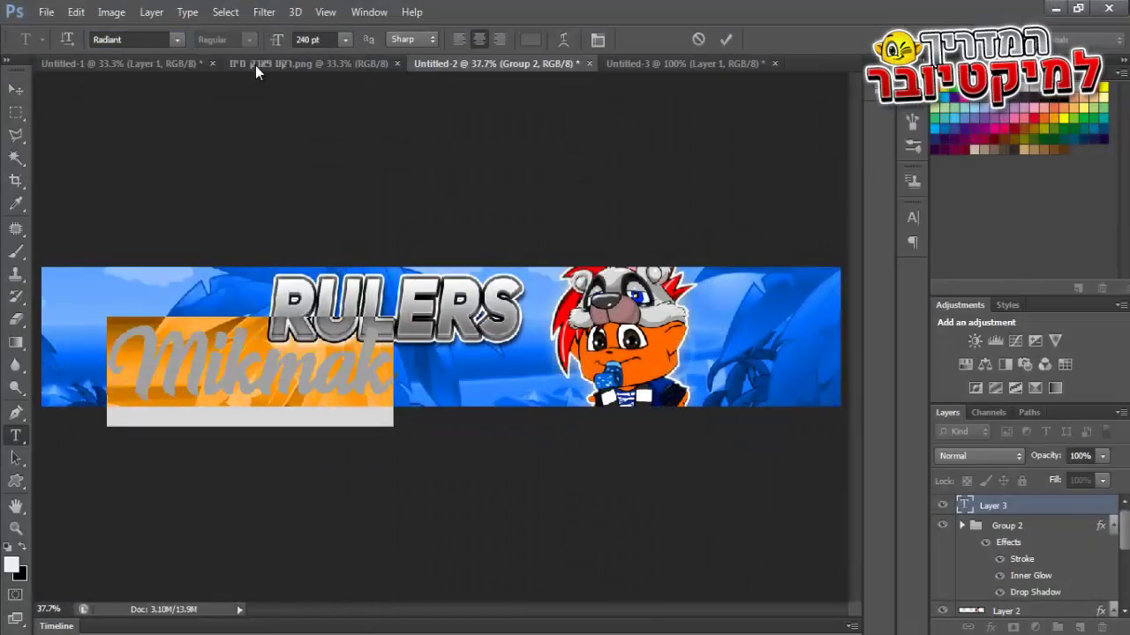
{"action": "type", "text": "200"}
{"action": "left_click", "coordinate": [13, 89]}
{"action": "left_click_drag", "start_coordinate": [268, 384], "coordinate": [403, 389]}
Add a gradient overlay to the "Mikmak" layer and set the gradient's starting color stop to purple bf00cb.
{"action": "right_click", "coordinate": [999, 513]}
{"action": "left_click", "coordinate": [724, 97]}
{"action": "left_click", "coordinate": [673, 250]}
{"action": "left_click", "coordinate": [852, 121]}
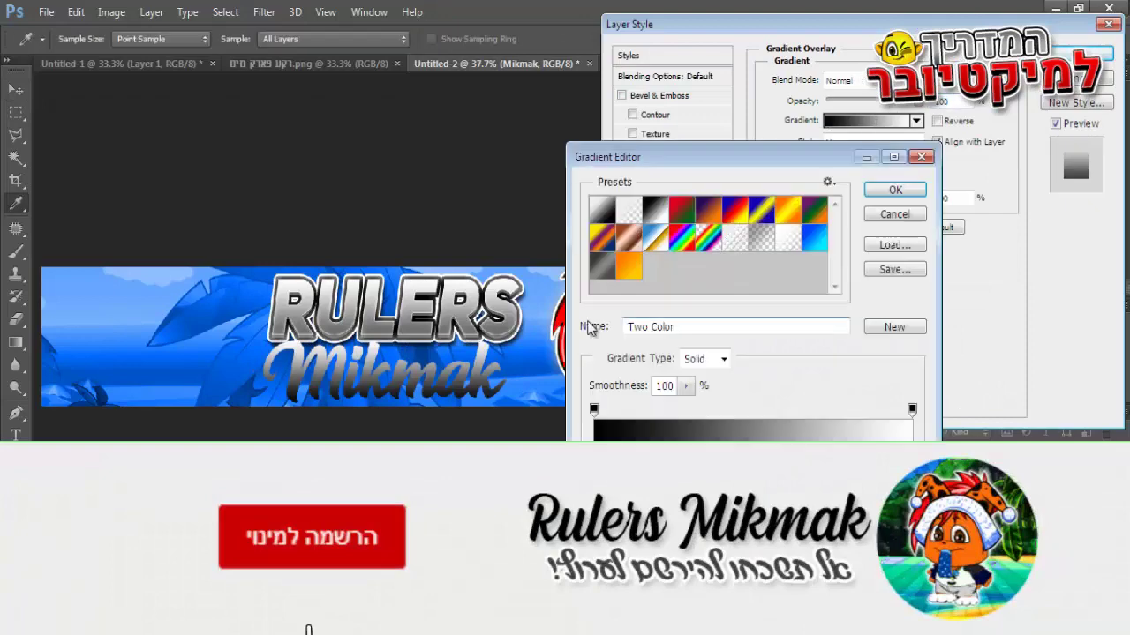
{"action": "double_click", "coordinate": [594, 448]}
{"action": "left_click", "coordinate": [921, 156]}
{"action": "left_click", "coordinate": [900, 162]}
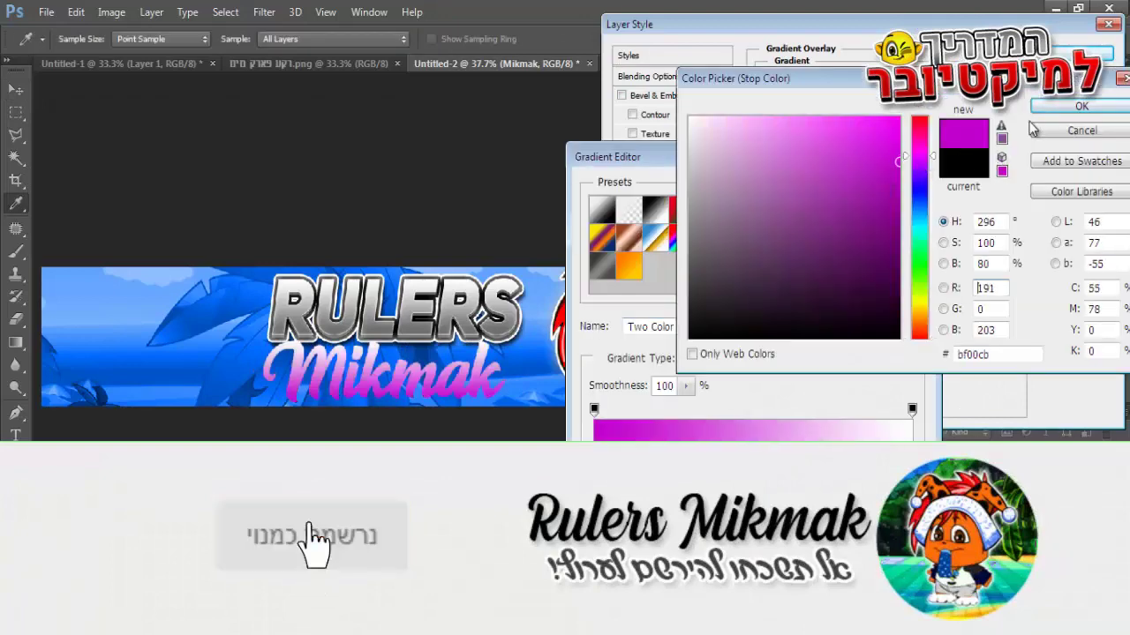
{"action": "left_click", "coordinate": [1051, 107]}
Set the gradient's ending color stop to pink ff00ba and accept the gradient.
{"action": "double_click", "coordinate": [912, 448]}
{"action": "left_click", "coordinate": [920, 144]}
{"action": "mouse_move", "coordinate": [898, 120]}
{"action": "left_mouse_down"}
{"action": "mouse_move", "coordinate": [854, 143]}
{"action": "mouse_move", "coordinate": [901, 116]}
{"action": "left_mouse_up"}
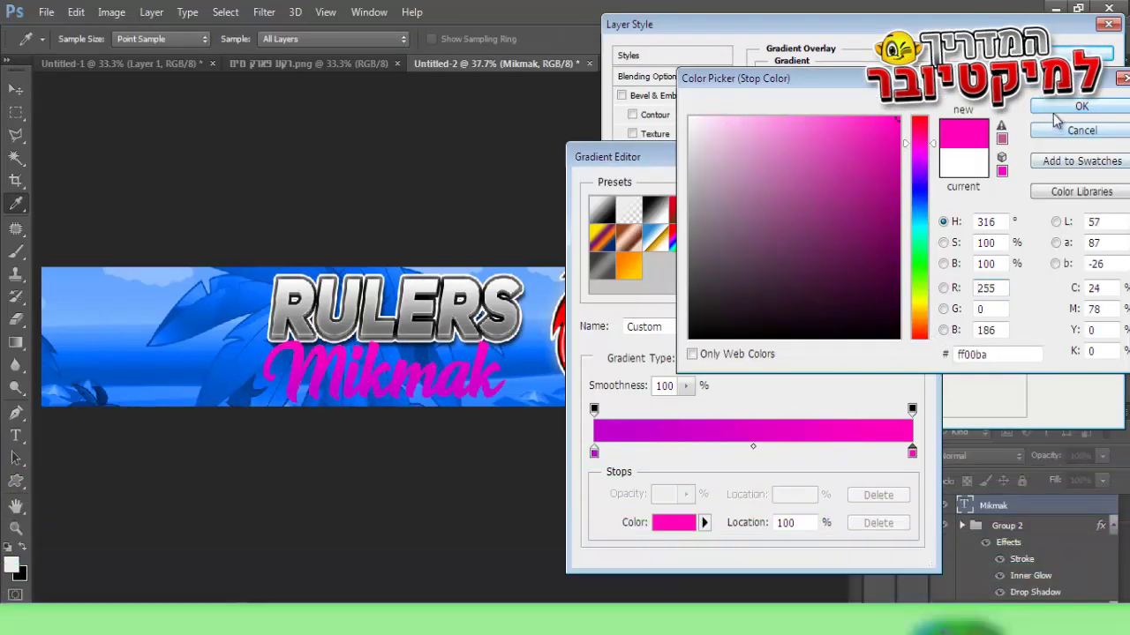
{"action": "left_click", "coordinate": [1057, 108]}
{"action": "left_click", "coordinate": [900, 162]}
Add a 7 px inner glow with a white-to-transparent gradient to the "Mikmak" layer, without a stroke, and apply the style.
{"action": "left_click", "coordinate": [622, 153]}
{"action": "left_click", "coordinate": [621, 153]}
{"action": "left_click", "coordinate": [623, 192]}
{"action": "left_click", "coordinate": [892, 142]}
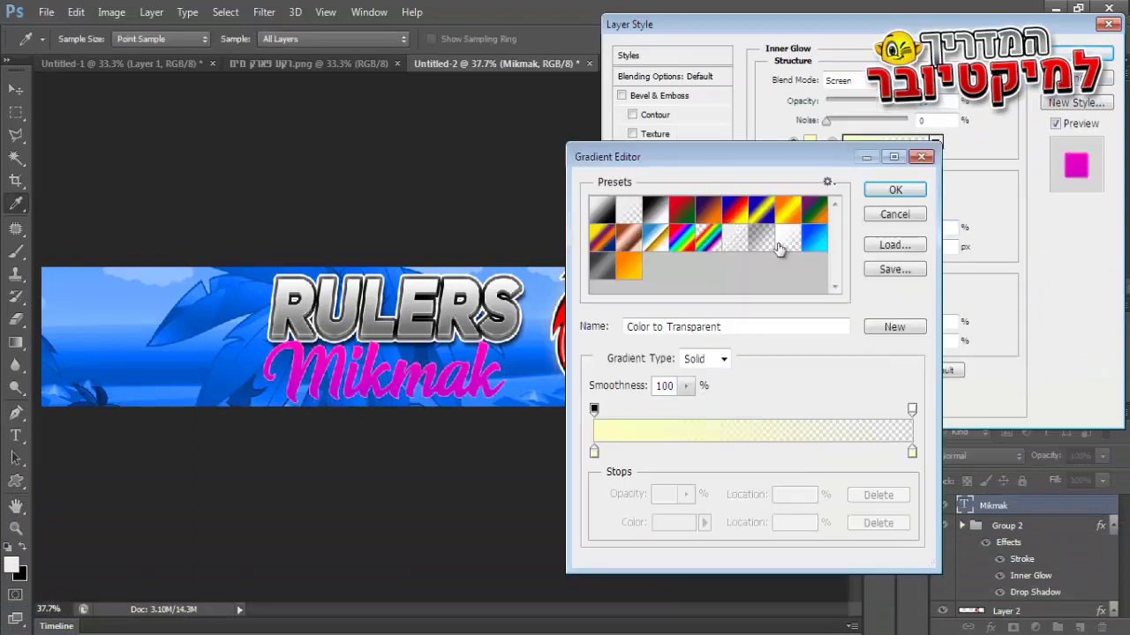
{"action": "left_click", "coordinate": [778, 245]}
{"action": "left_click", "coordinate": [895, 189]}
{"action": "left_click_drag", "start_coordinate": [927, 248], "coordinate": [885, 246]}
{"action": "type", "text": "7"}
{"action": "left_click", "coordinate": [1084, 55]}
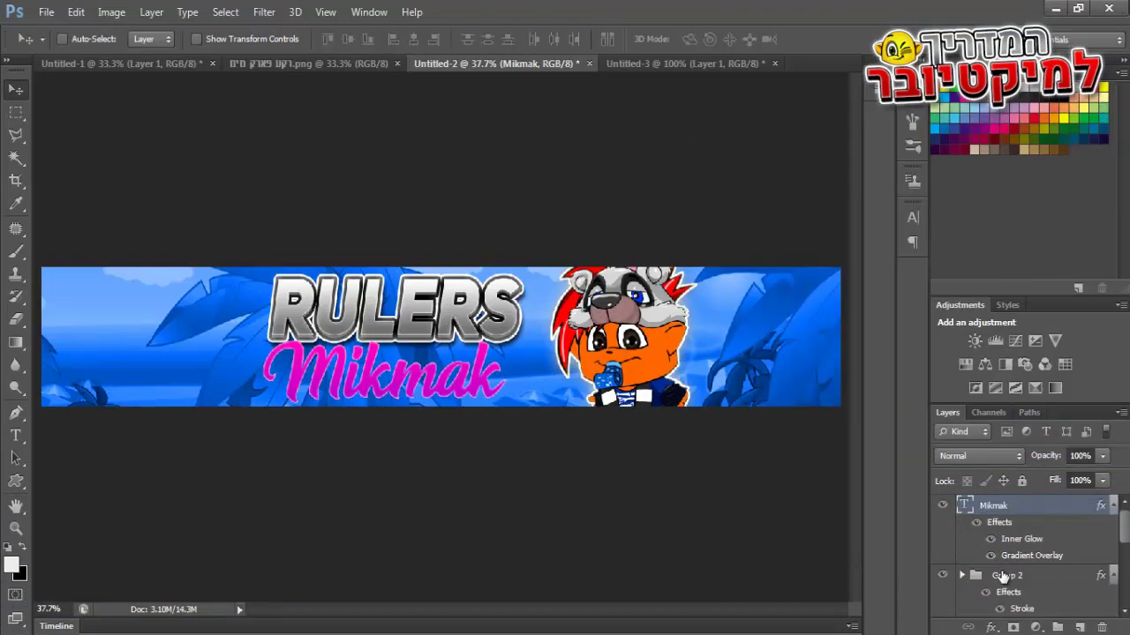
Duplicate the "Mikmak" text layer and replace the original's inner glow and gradient overlay with a black color overlay.
{"action": "key", "text": "ctrl+j"}
{"action": "double_click", "coordinate": [1039, 576]}
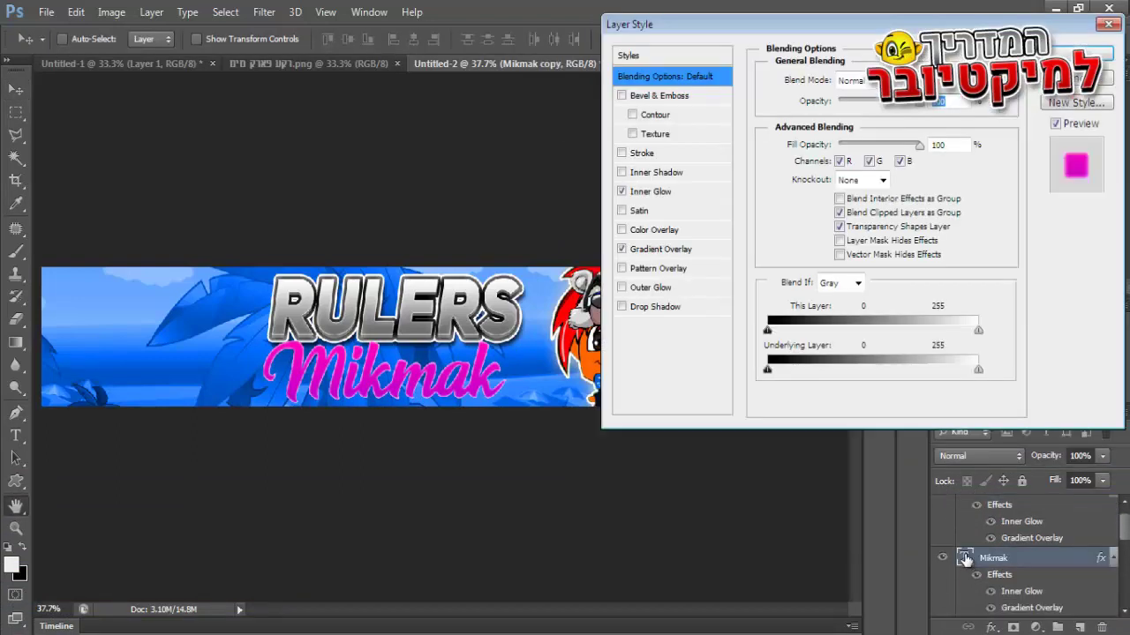
{"action": "left_click", "coordinate": [622, 192]}
{"action": "left_click", "coordinate": [622, 249]}
{"action": "left_click", "coordinate": [637, 232]}
{"action": "left_click", "coordinate": [928, 77]}
{"action": "left_click_drag", "start_coordinate": [689, 314], "coordinate": [688, 341]}
{"action": "left_click", "coordinate": [1059, 110]}
{"action": "key", "text": "Return"}
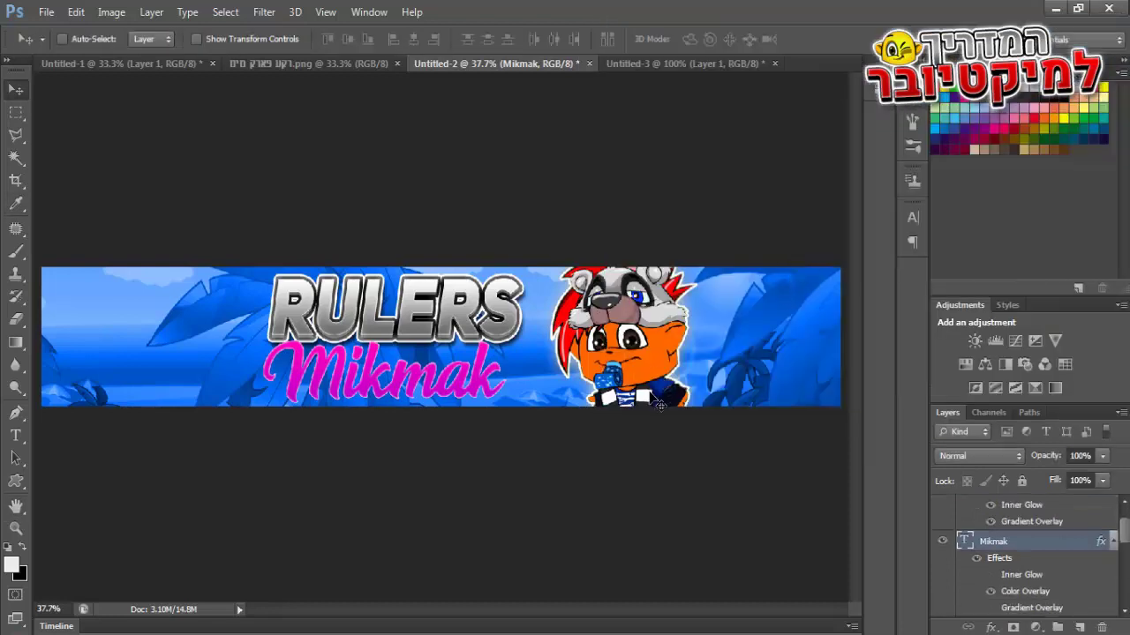
Put the black "Mikmak" text layer in a new group and give the group a thin black outside stroke.
{"action": "left_click", "coordinate": [1058, 627]}
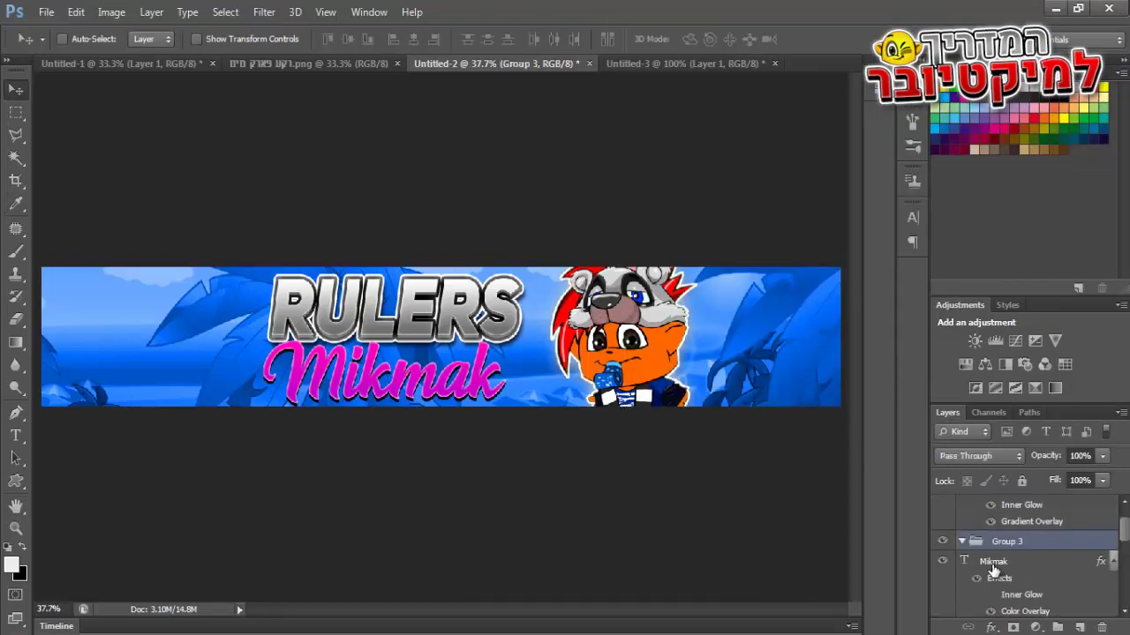
{"action": "left_click_drag", "start_coordinate": [991, 564], "coordinate": [998, 540]}
{"action": "right_click", "coordinate": [1006, 528]}
{"action": "left_click", "coordinate": [1009, 81]}
{"action": "left_click", "coordinate": [640, 152]}
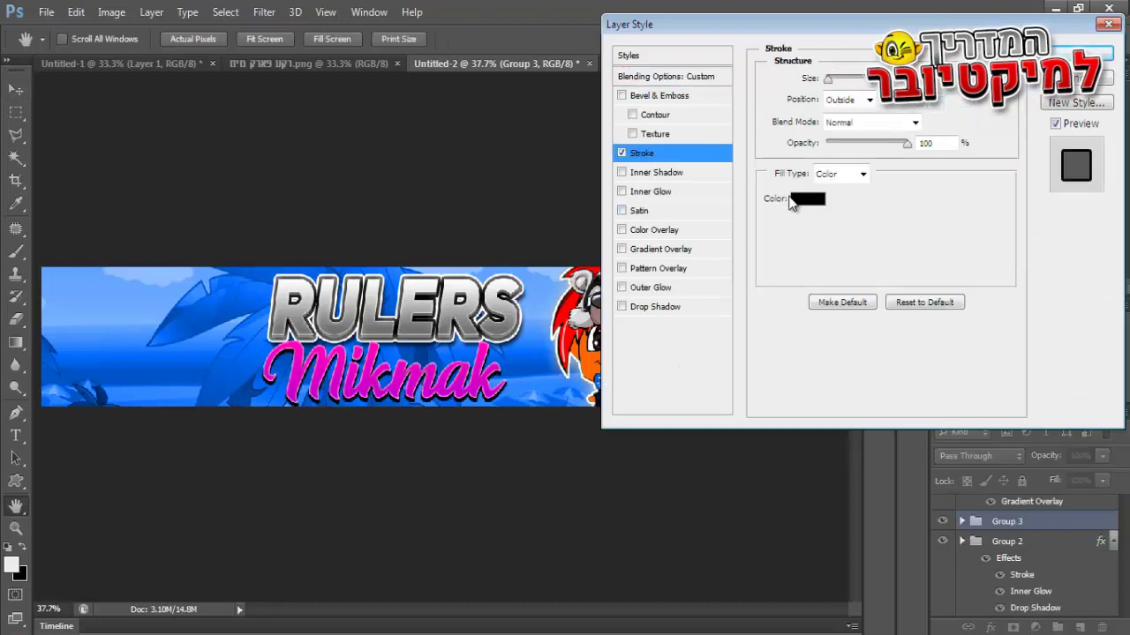
{"action": "left_click_drag", "start_coordinate": [829, 80], "coordinate": [828, 78]}
{"action": "left_click", "coordinate": [1066, 53]}
Duplicate the black "Mikmak" text inside Group 3 with slight offsets to deepen the lettering, and collapse the group.
{"action": "left_click", "coordinate": [961, 523]}
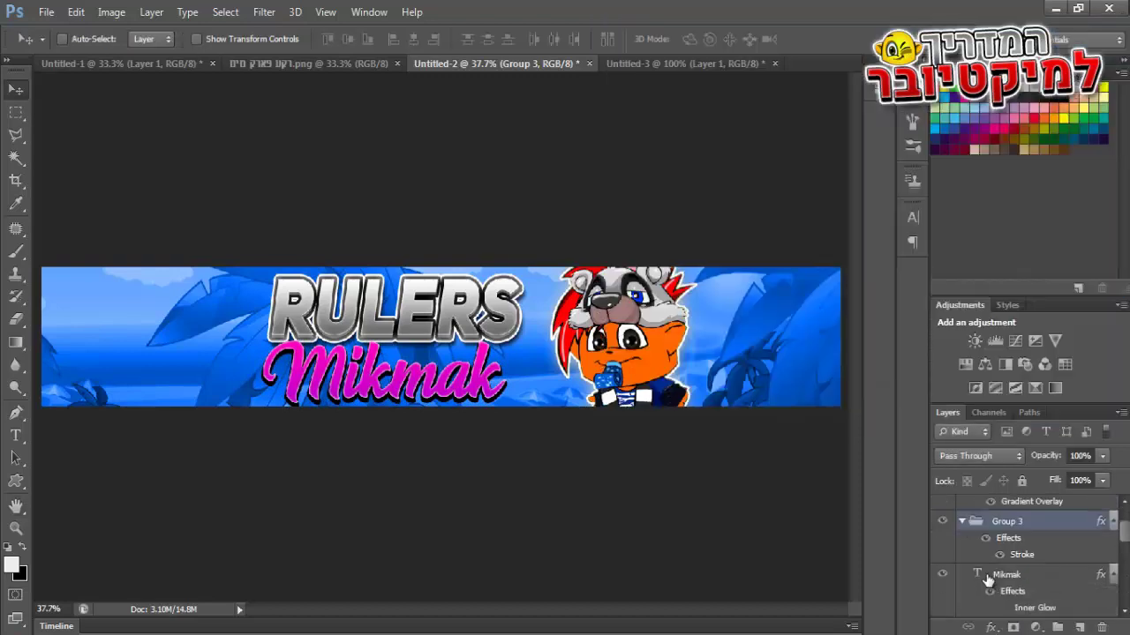
{"action": "scroll", "coordinate": [985, 578], "scroll_direction": "down", "scroll_amount": 1}
{"action": "scroll", "coordinate": [973, 532], "scroll_direction": "up", "scroll_amount": 1}
{"action": "scroll", "coordinate": [993, 512], "scroll_direction": "down", "scroll_amount": 1}
{"action": "scroll", "coordinate": [995, 547], "scroll_direction": "down", "scroll_amount": 1}
{"action": "double_click", "coordinate": [980, 597]}
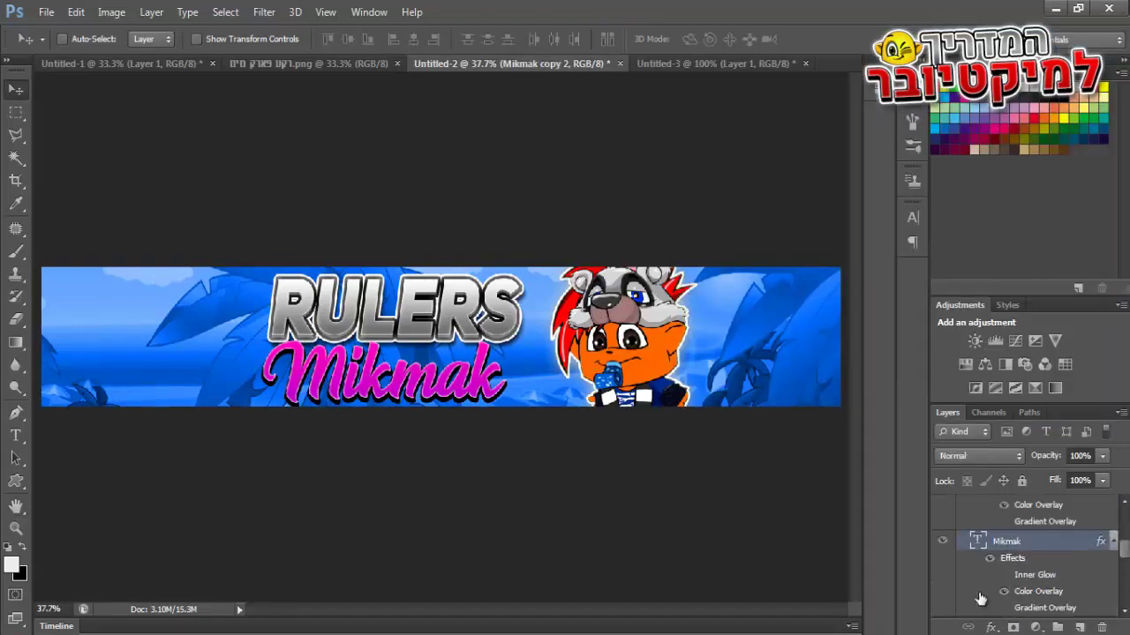
{"action": "left_click", "coordinate": [1075, 54]}
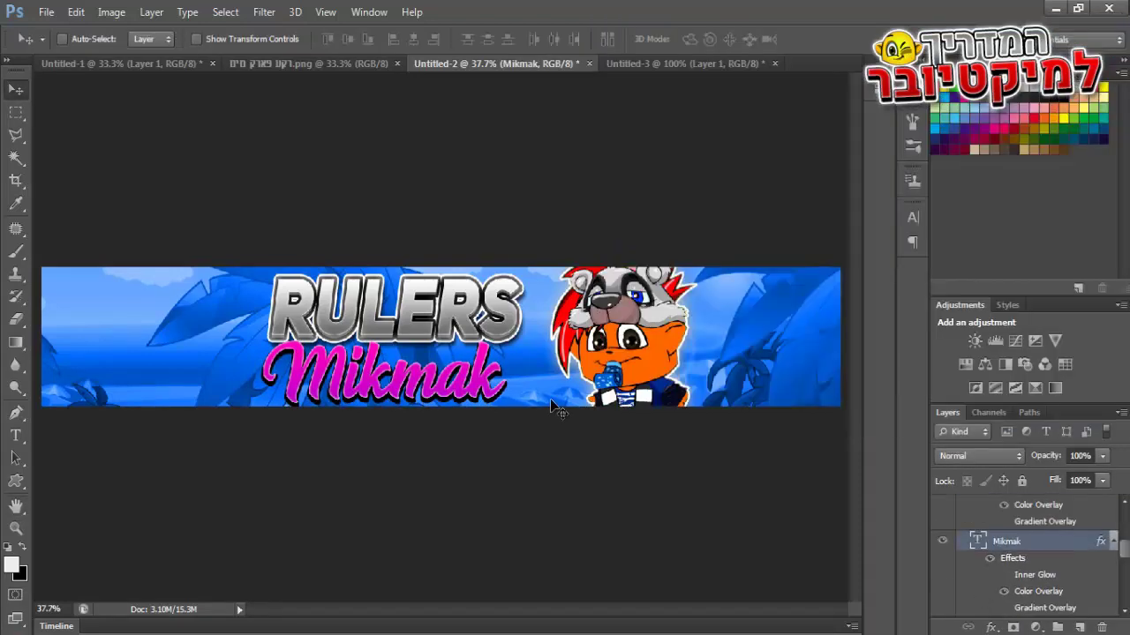
{"action": "scroll", "coordinate": [988, 541], "scroll_direction": "up", "scroll_amount": 3}
{"action": "left_click", "coordinate": [962, 542]}
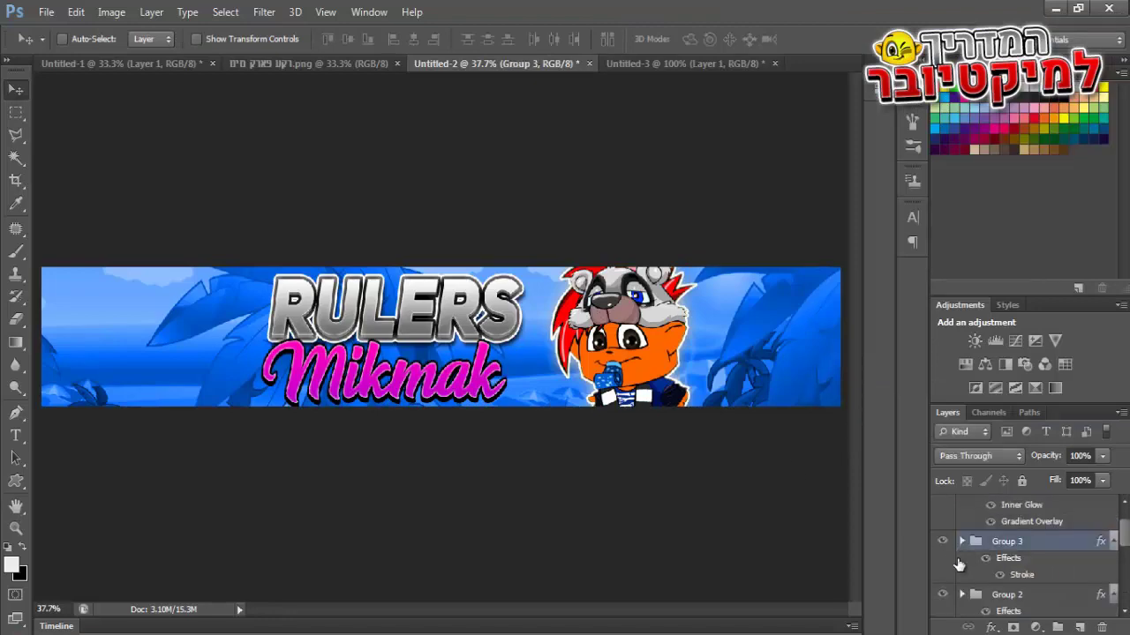
{"action": "right_click", "coordinate": [1012, 543]}
{"action": "left_click", "coordinate": [1043, 99]}
{"action": "left_click", "coordinate": [1095, 76]}
Nest Group 3 inside a new layer group and collapse the new group.
{"action": "left_click", "coordinate": [1059, 626]}
{"action": "left_click_drag", "start_coordinate": [1006, 561], "coordinate": [1003, 542]}
{"action": "left_click", "coordinate": [962, 542]}
Add a white ffffff outside stroke to Group 4 and increase its size slightly.
{"action": "right_click", "coordinate": [1004, 546]}
{"action": "left_click", "coordinate": [1024, 96]}
{"action": "left_click", "coordinate": [642, 153]}
{"action": "left_click", "coordinate": [803, 201]}
{"action": "left_click_drag", "start_coordinate": [791, 192], "coordinate": [575, 26]}
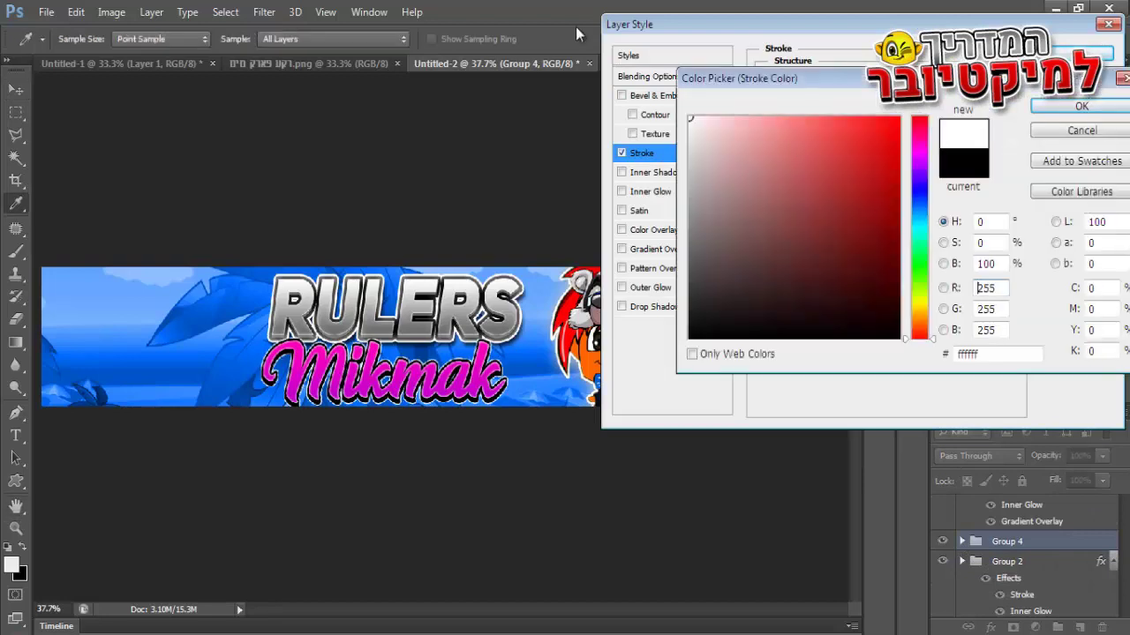
{"action": "left_click", "coordinate": [1082, 105]}
{"action": "left_click_drag", "start_coordinate": [828, 80], "coordinate": [830, 80]}
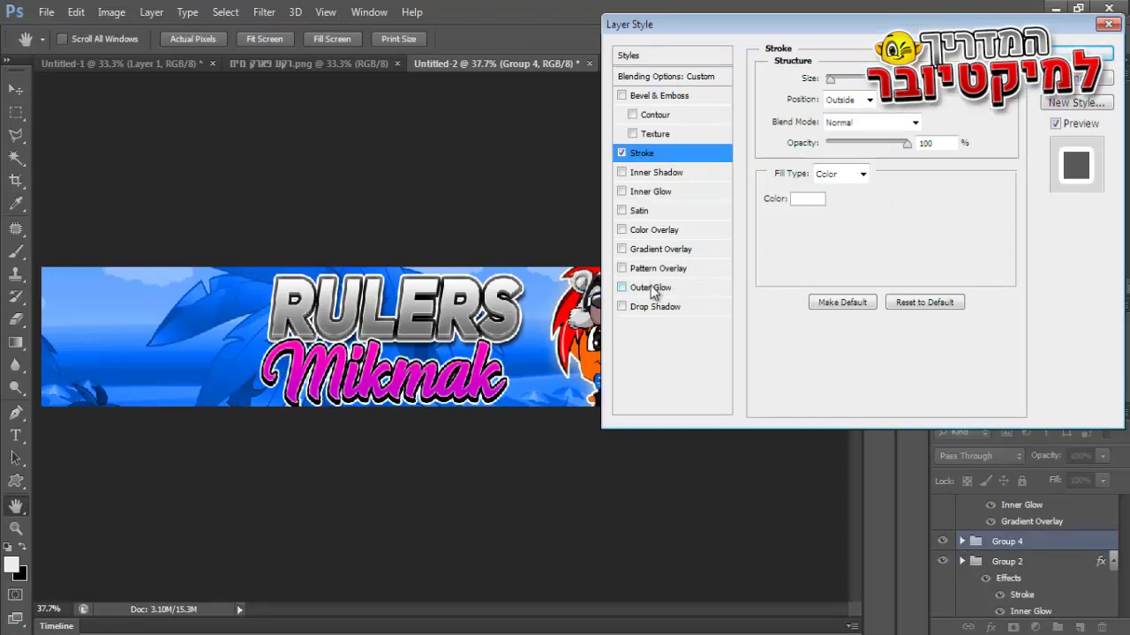
Add an outer glow and a slightly enlarged inner glow to Group 4.
{"action": "left_click", "coordinate": [650, 287]}
{"action": "left_click", "coordinate": [874, 142]}
{"action": "key", "text": "Escape"}
{"action": "left_click", "coordinate": [649, 191]}
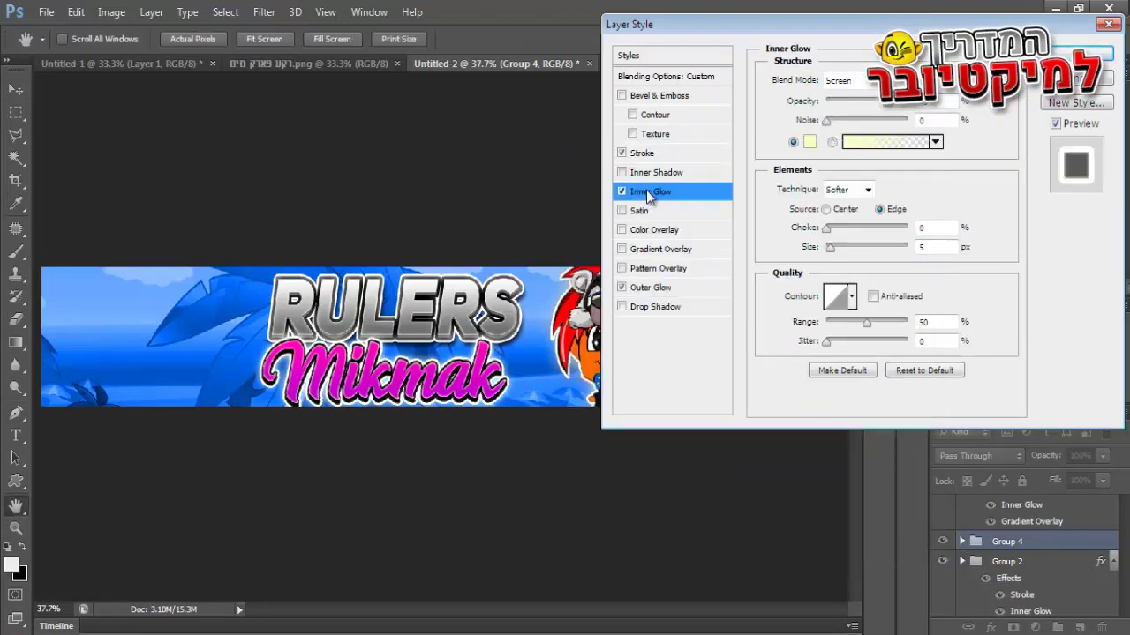
{"action": "left_click_drag", "start_coordinate": [834, 251], "coordinate": [840, 252]}
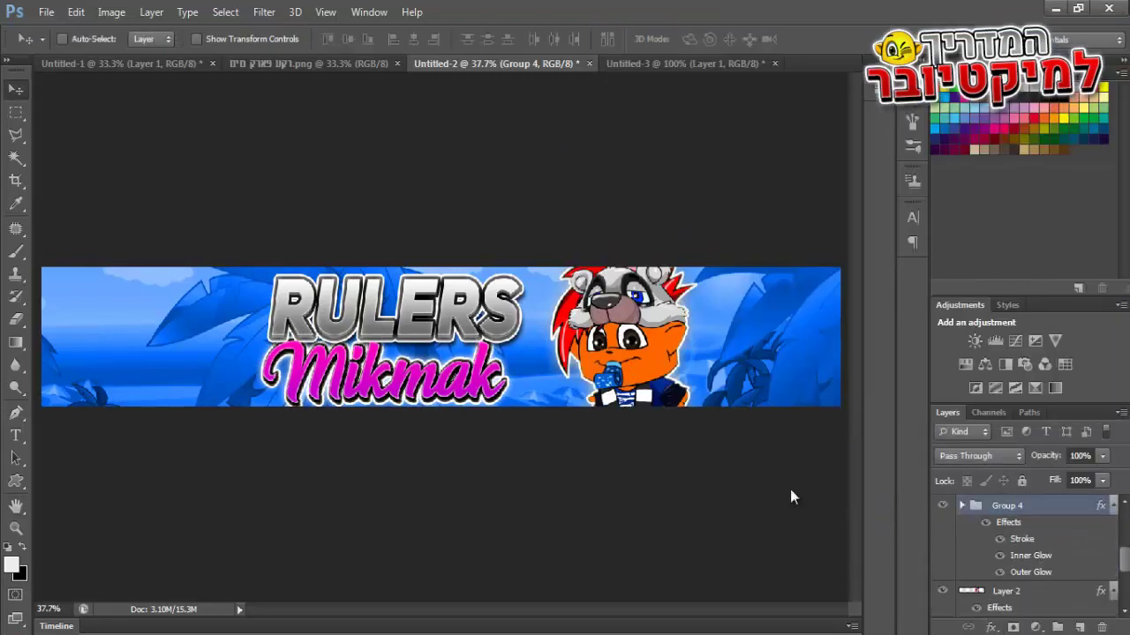
Move the gradient-filled "Mikmak copy" layer below Group 2 and into Group 4.
{"action": "scroll", "coordinate": [986, 505], "scroll_direction": "up", "scroll_amount": 5}
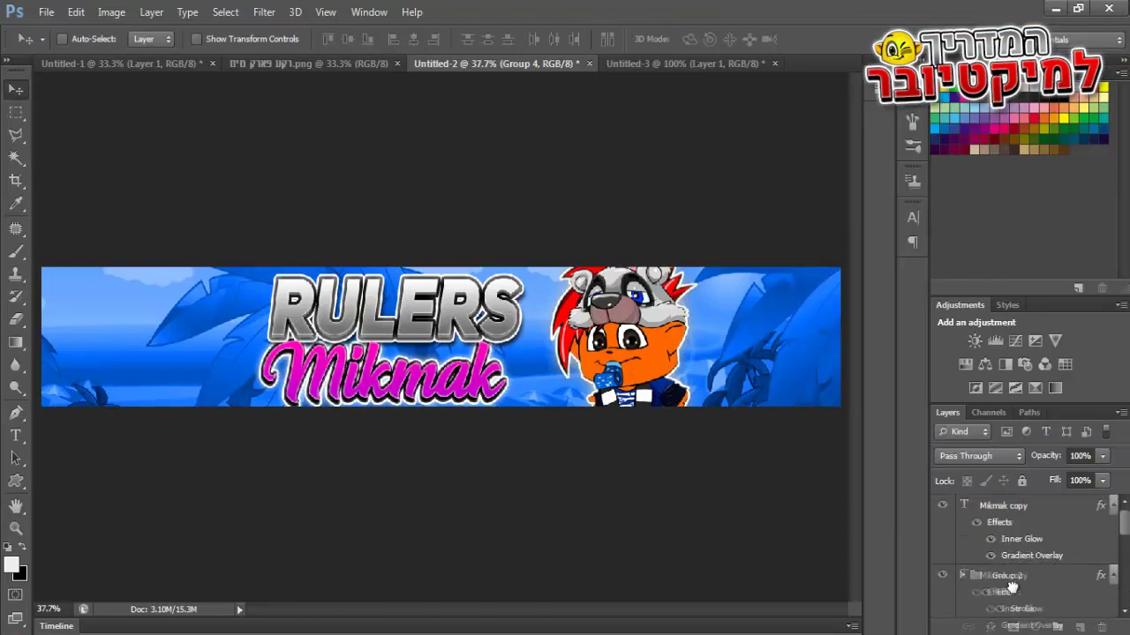
{"action": "left_click_drag", "start_coordinate": [985, 505], "coordinate": [1003, 520]}
{"action": "scroll", "coordinate": [1004, 554], "scroll_direction": "up", "scroll_amount": 2}
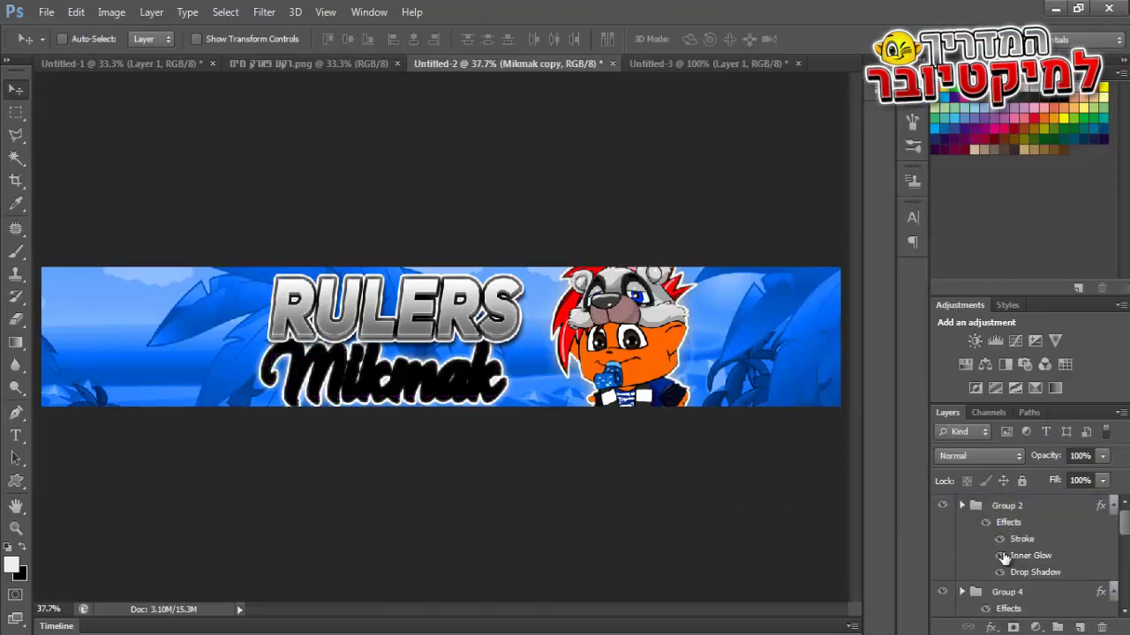
{"action": "scroll", "coordinate": [1004, 557], "scroll_direction": "down", "scroll_amount": 1}
{"action": "left_click_drag", "start_coordinate": [997, 592], "coordinate": [996, 506]}
{"action": "scroll", "coordinate": [973, 578], "scroll_direction": "down", "scroll_amount": 1}
{"action": "scroll", "coordinate": [971, 573], "scroll_direction": "up", "scroll_amount": 1}
Raise the "Mikmak copy" layer above Group 3 within Group 4, and move Group 4 into Group 2.
{"action": "left_click", "coordinate": [963, 505]}
{"action": "scroll", "coordinate": [960, 542], "scroll_direction": "down", "scroll_amount": 4}
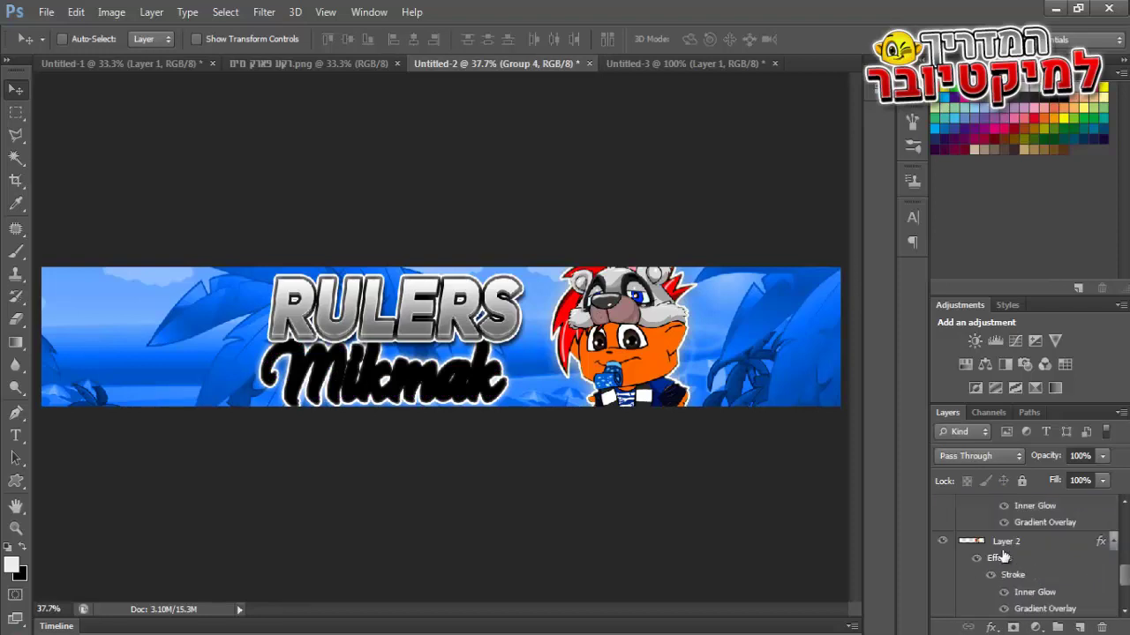
{"action": "scroll", "coordinate": [999, 554], "scroll_direction": "up", "scroll_amount": 5}
{"action": "left_click", "coordinate": [943, 594]}
{"action": "left_click", "coordinate": [943, 592]}
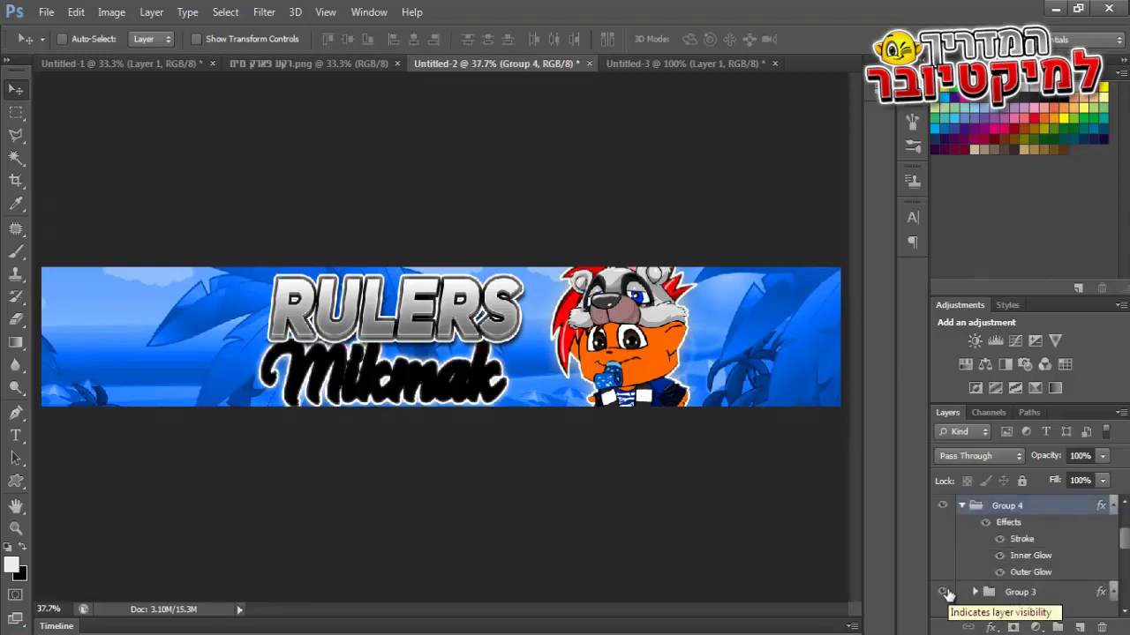
{"action": "left_click", "coordinate": [961, 505]}
{"action": "left_click", "coordinate": [961, 507]}
{"action": "scroll", "coordinate": [1017, 546], "scroll_direction": "down", "scroll_amount": 1}
{"action": "left_click_drag", "start_coordinate": [1010, 557], "coordinate": [1006, 501]}
{"action": "scroll", "coordinate": [997, 560], "scroll_direction": "up", "scroll_amount": 2}
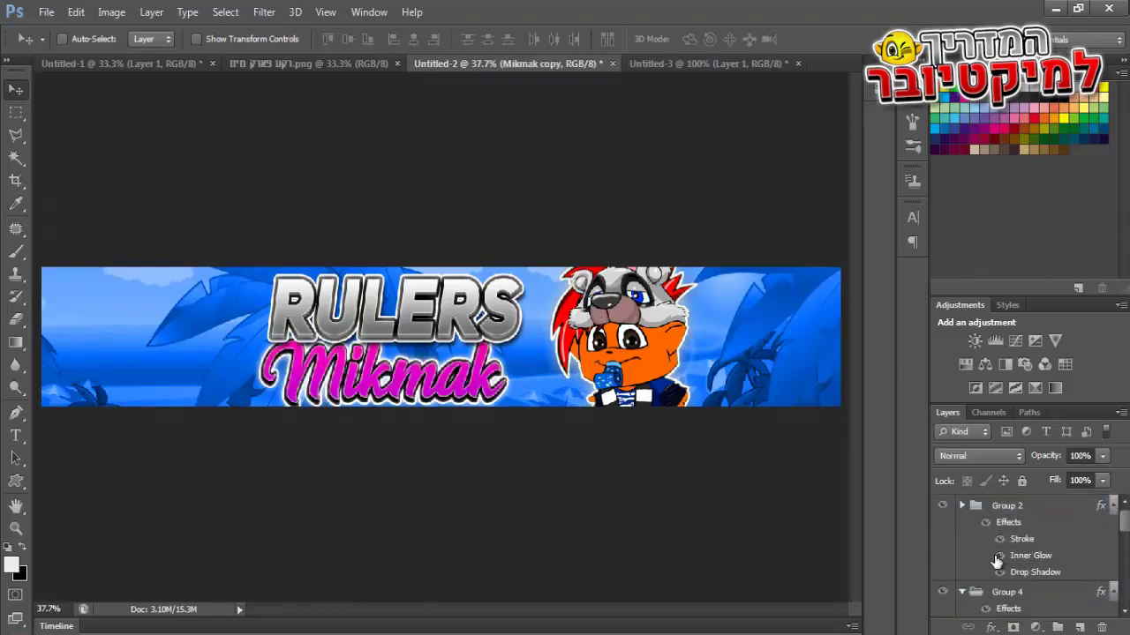
{"action": "scroll", "coordinate": [997, 565], "scroll_direction": "down", "scroll_amount": 1}
{"action": "left_click_drag", "start_coordinate": [998, 591], "coordinate": [1015, 540]}
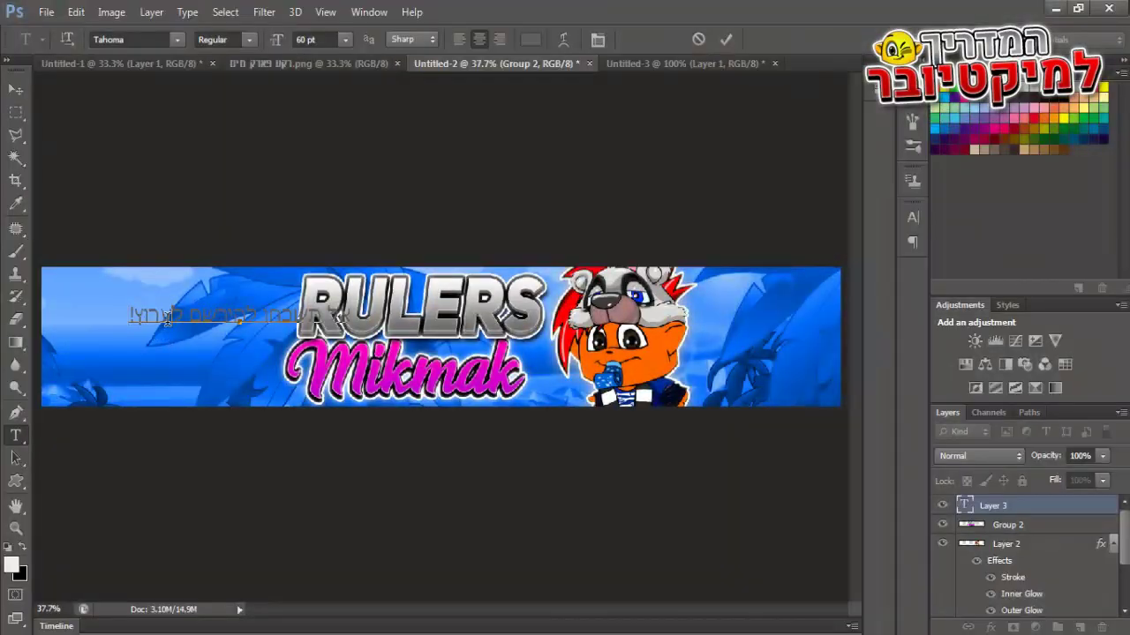
Delete all of the Hebrew text from Layer 3 and leave text editing.
{"action": "key", "text": "ctrl+a"}
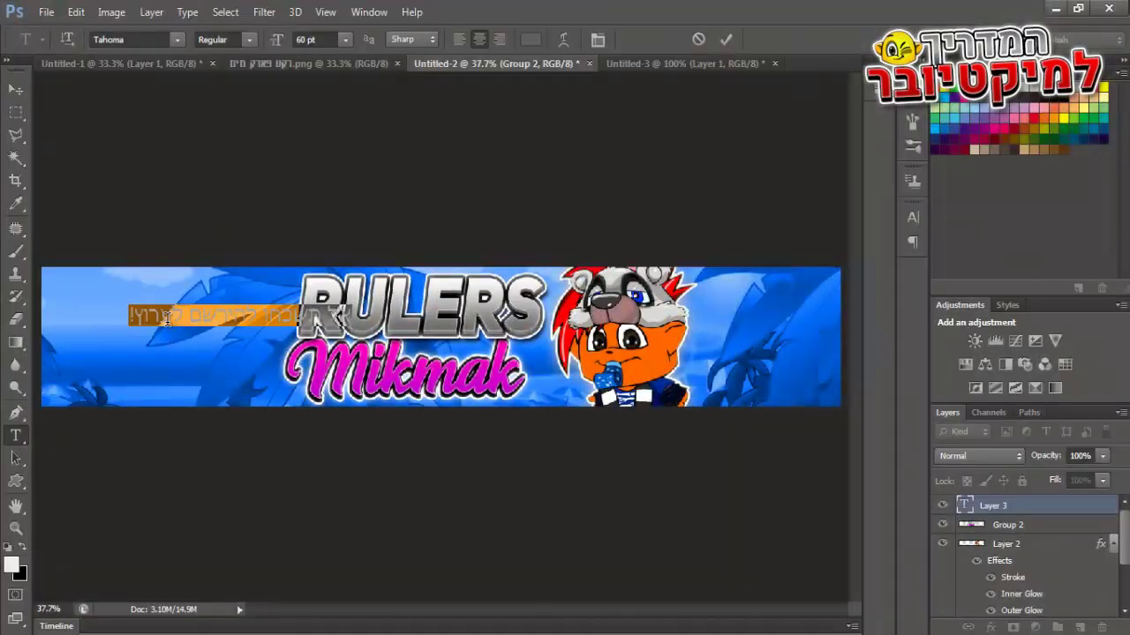
{"action": "key", "text": "BackSpace"}
{"action": "left_click", "coordinate": [16, 89]}
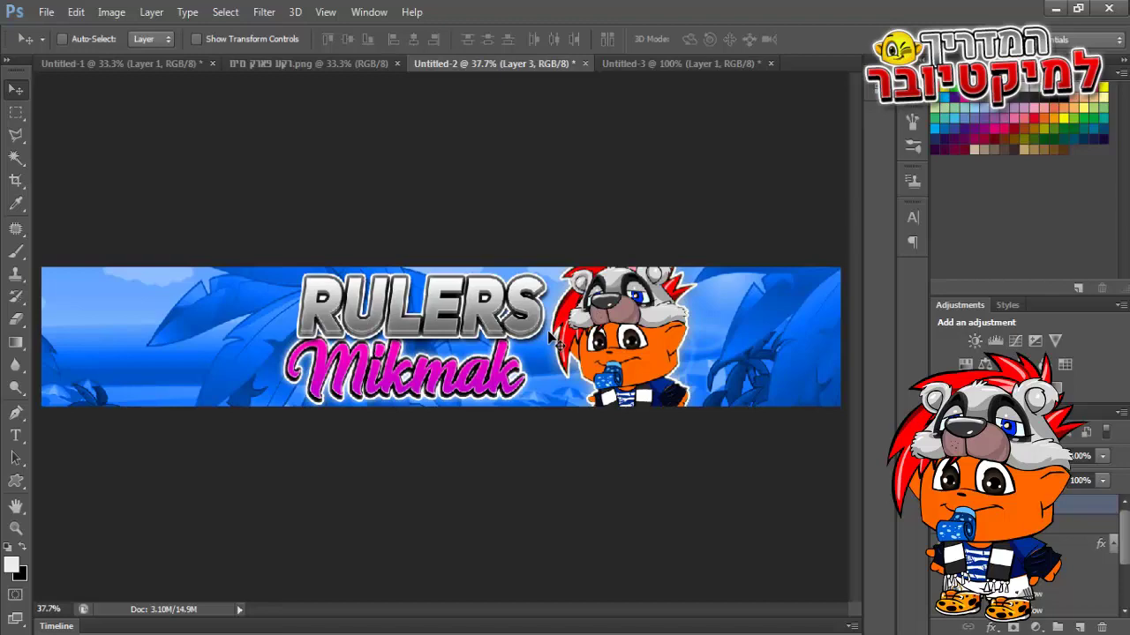
Brush white over a thin selected strip along the banner's full top edge on Layer 3 and set the layer to Overlay.
{"action": "left_click", "coordinate": [16, 112]}
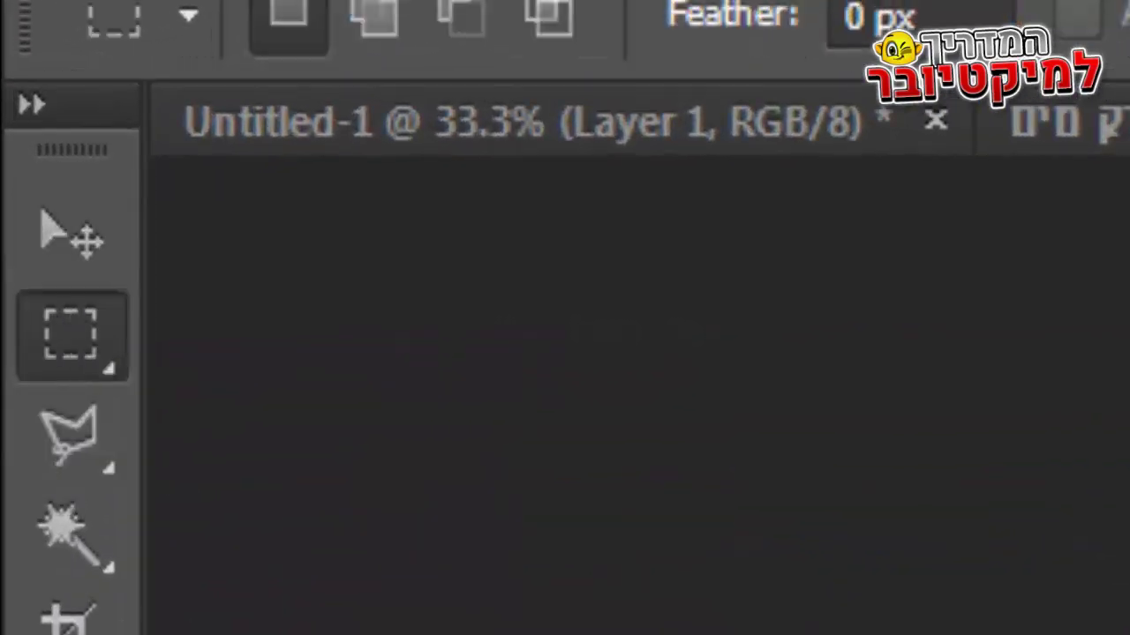
{"action": "left_click_drag", "start_coordinate": [52, 284], "coordinate": [1080, 292]}
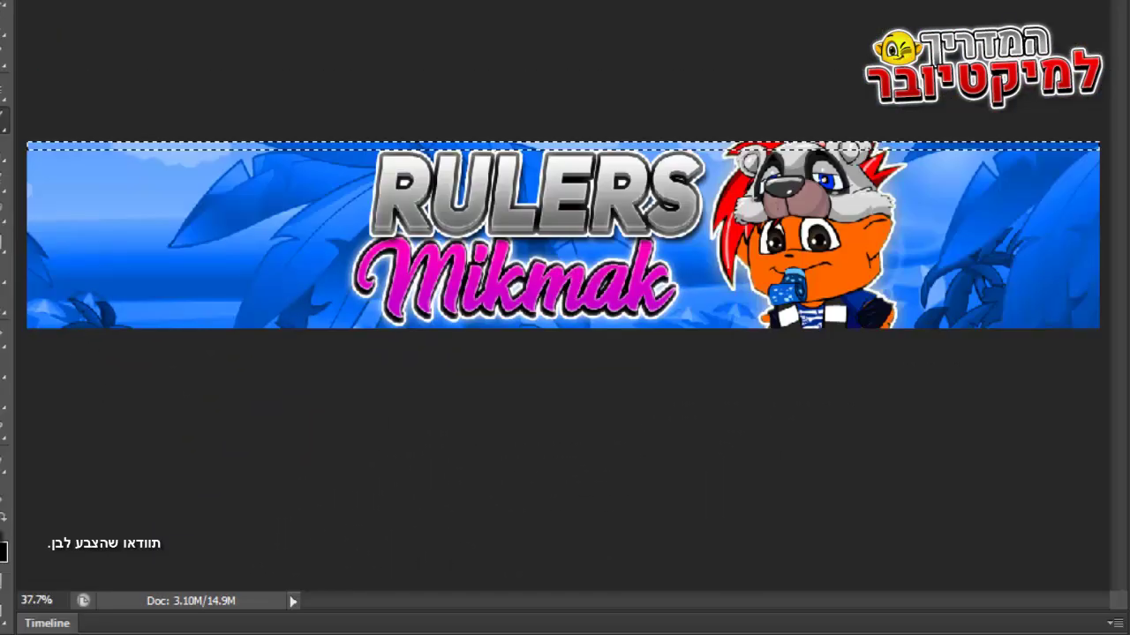
{"action": "left_click", "coordinate": [51, 2]}
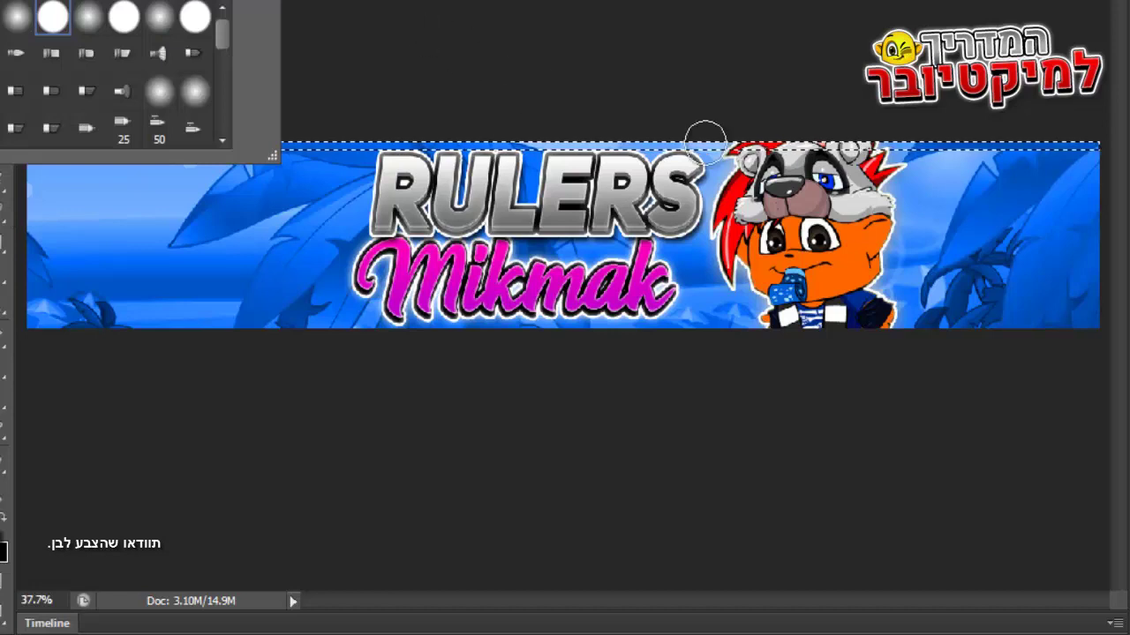
{"action": "mouse_move", "coordinate": [1092, 140]}
{"action": "left_mouse_down"}
{"action": "mouse_move", "coordinate": [493, 140]}
{"action": "mouse_move", "coordinate": [13, 148]}
{"action": "left_mouse_up"}
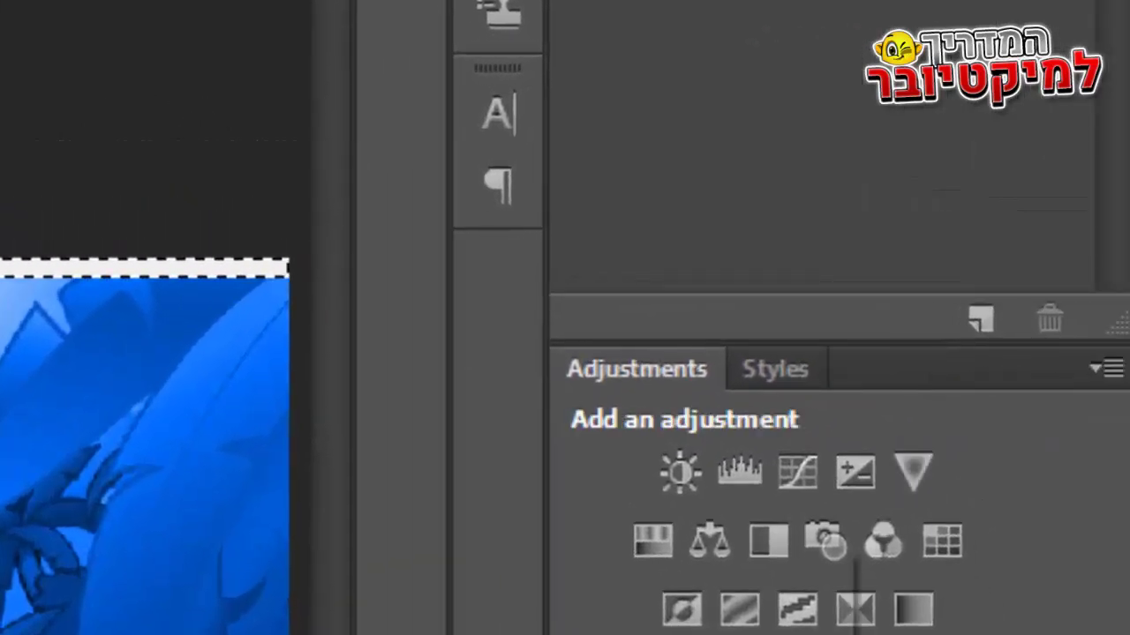
{"action": "left_click", "coordinate": [968, 467]}
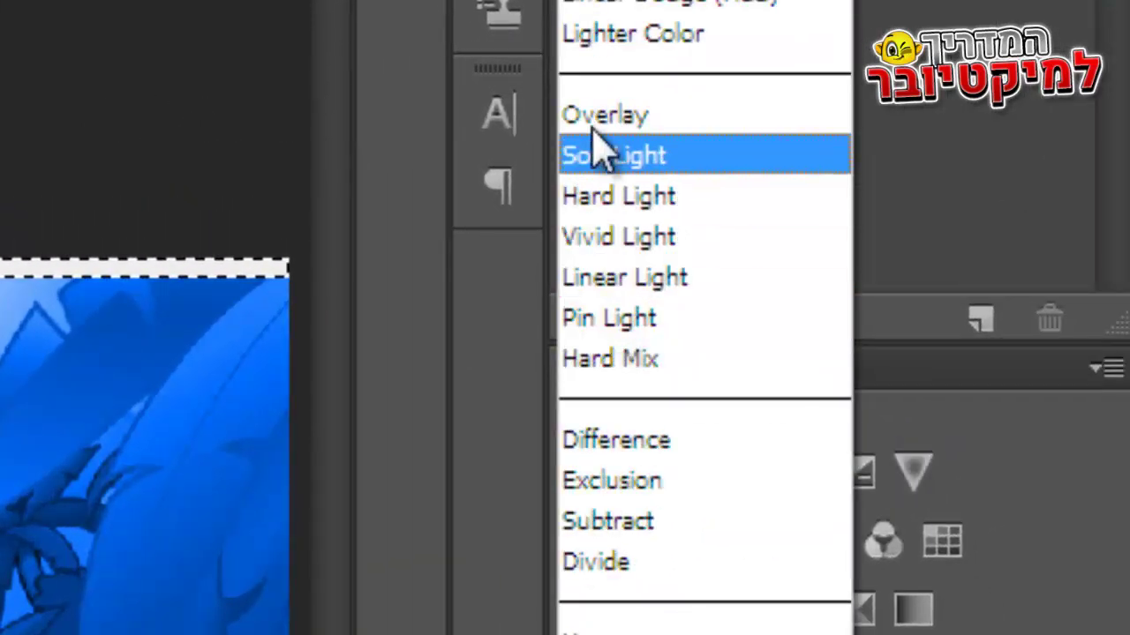
{"action": "left_click", "coordinate": [604, 116]}
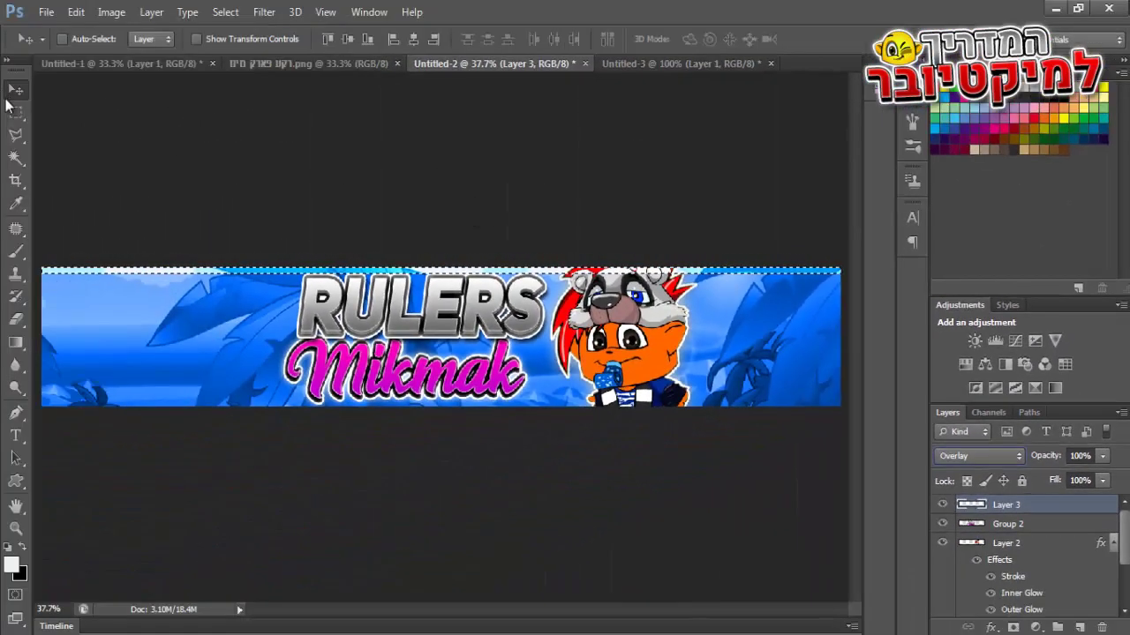
Deselect the top strip, duplicate its layer, and move the copy down to the banner's bottom edge.
{"action": "left_click", "coordinate": [12, 111]}
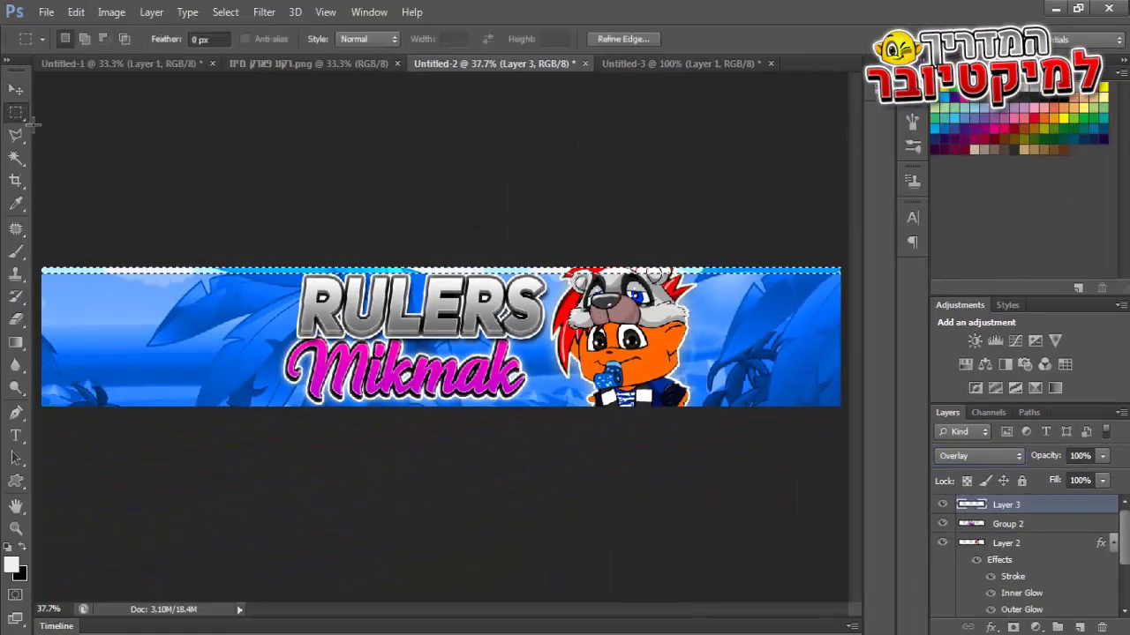
{"action": "left_click", "coordinate": [117, 351]}
{"action": "left_click", "coordinate": [20, 90]}
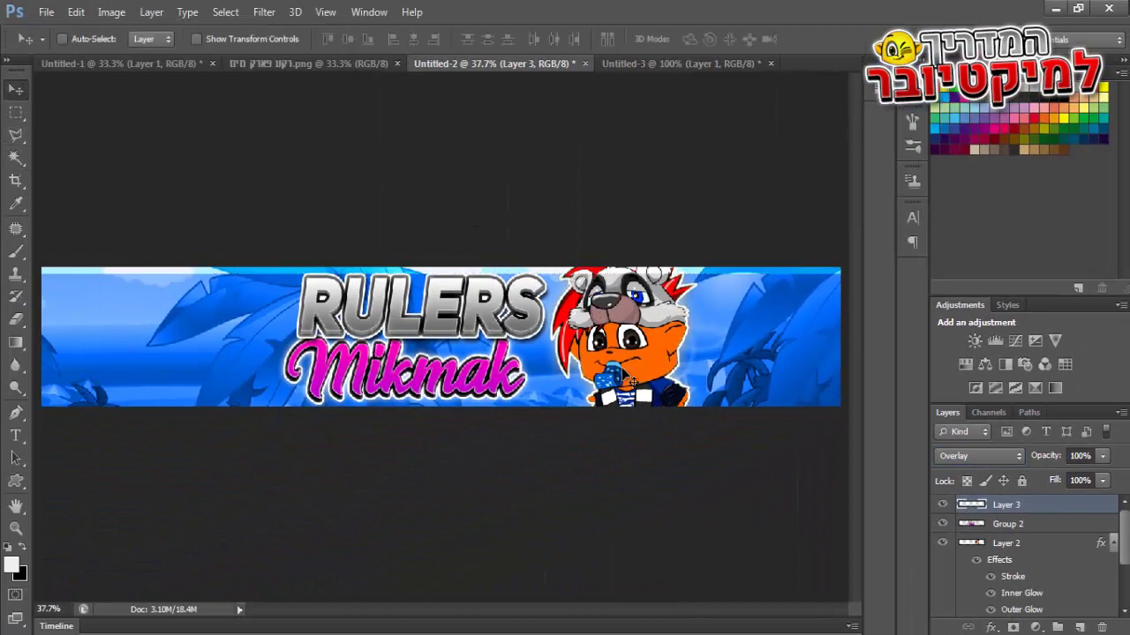
{"action": "key", "text": "ctrl+j"}
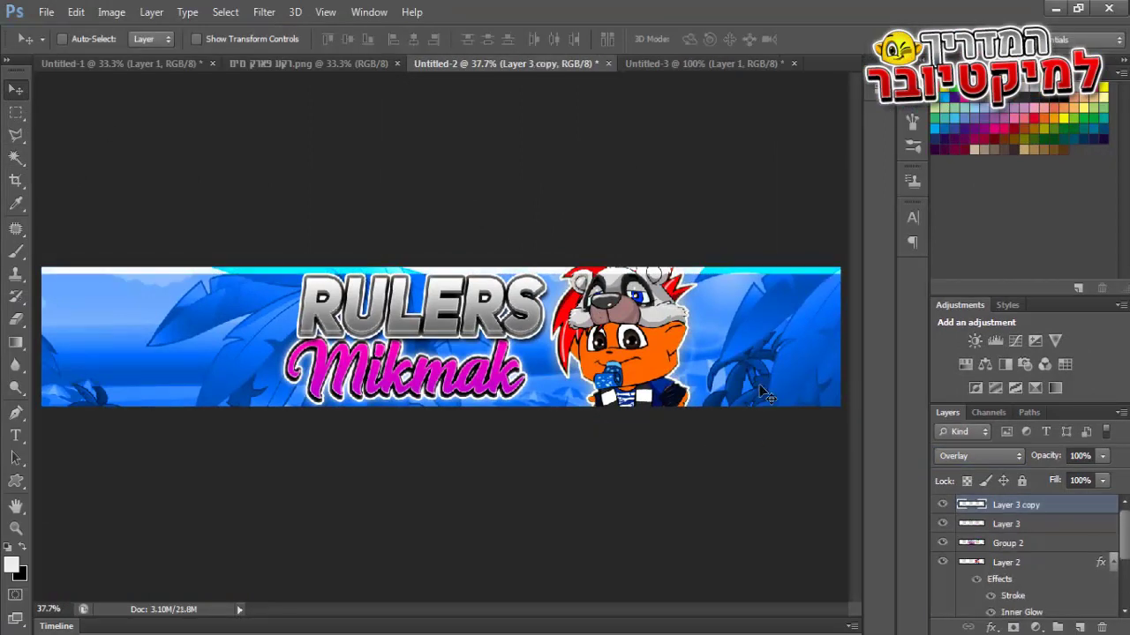
{"action": "left_click_drag", "start_coordinate": [710, 274], "coordinate": [705, 398]}
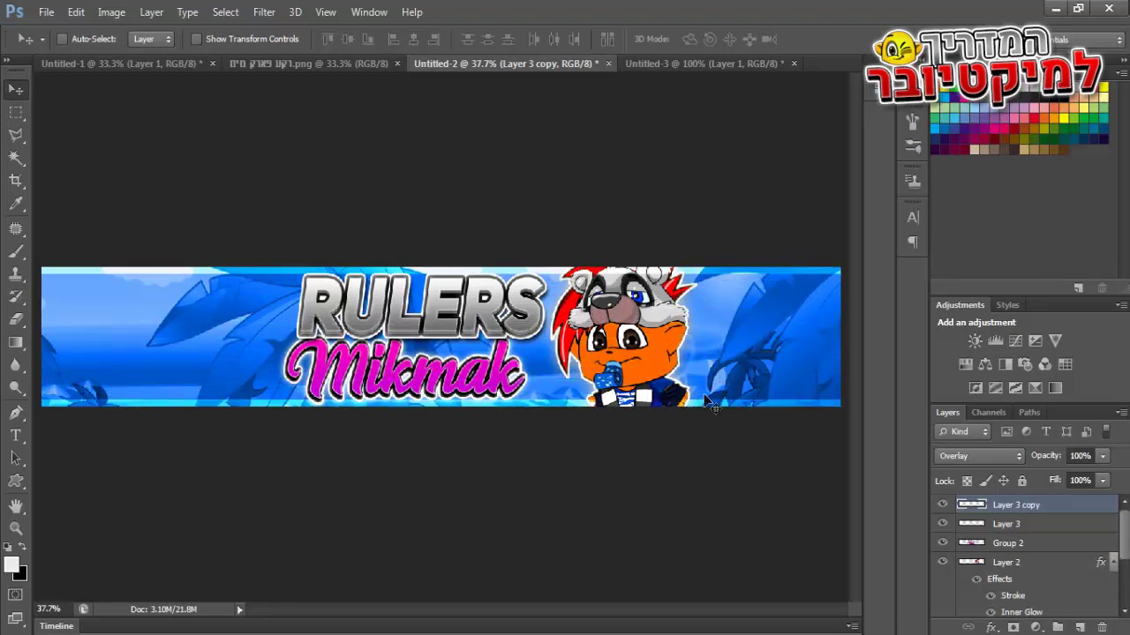
Move the character's Layer 2 above both strip layers and add a new empty layer on top of it.
{"action": "scroll", "coordinate": [1024, 525], "scroll_direction": "down", "scroll_amount": 3}
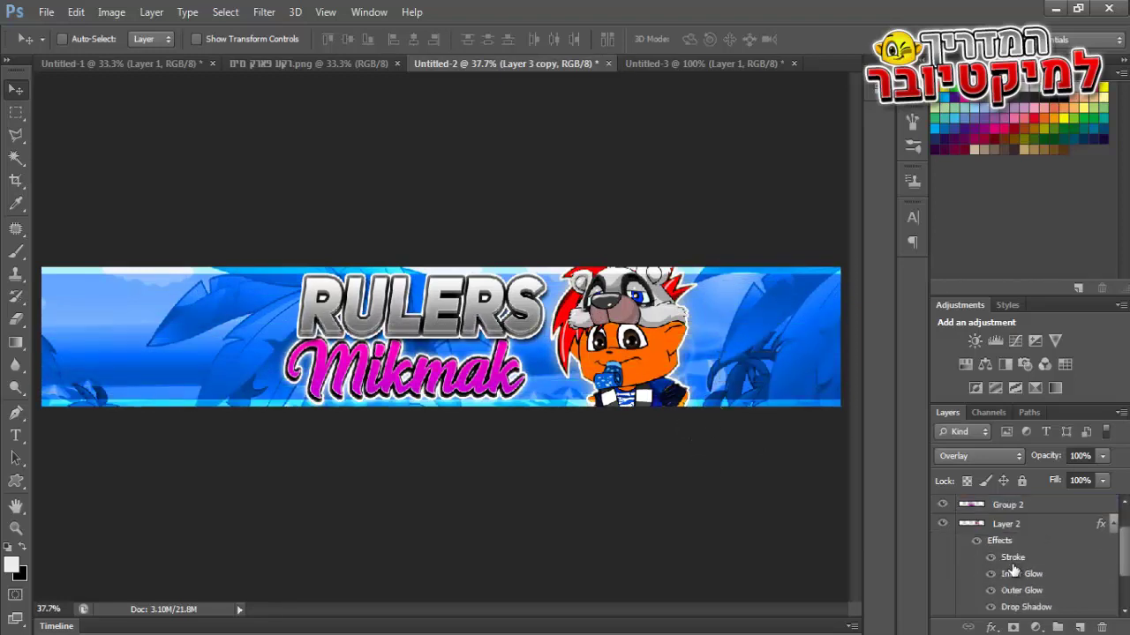
{"action": "scroll", "coordinate": [988, 512], "scroll_direction": "up", "scroll_amount": 1}
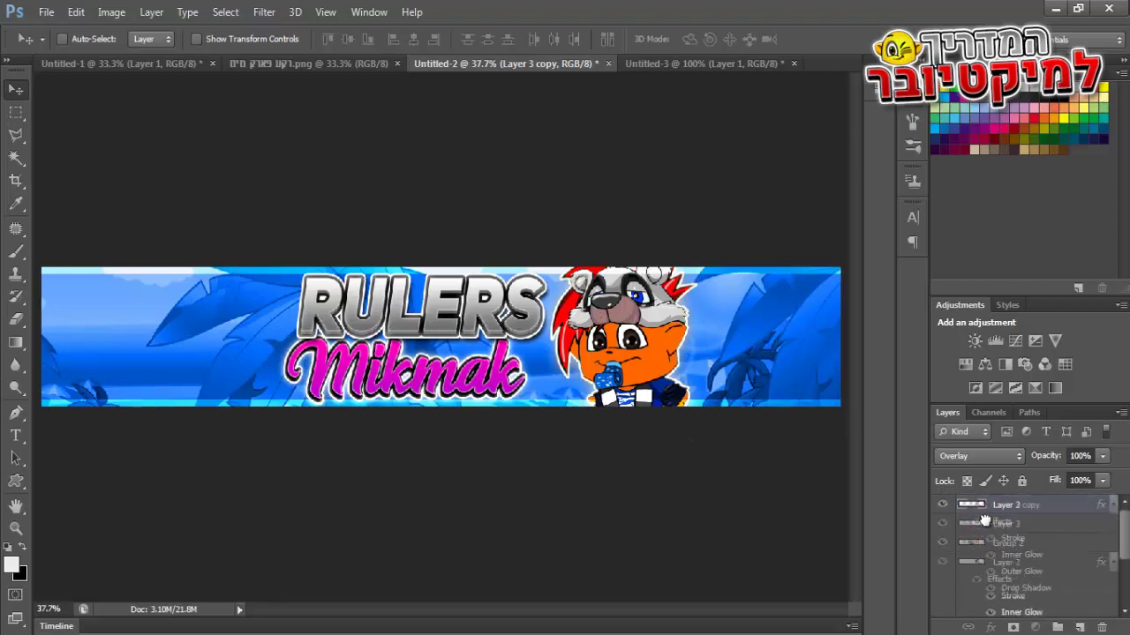
{"action": "left_click_drag", "start_coordinate": [987, 501], "coordinate": [989, 502]}
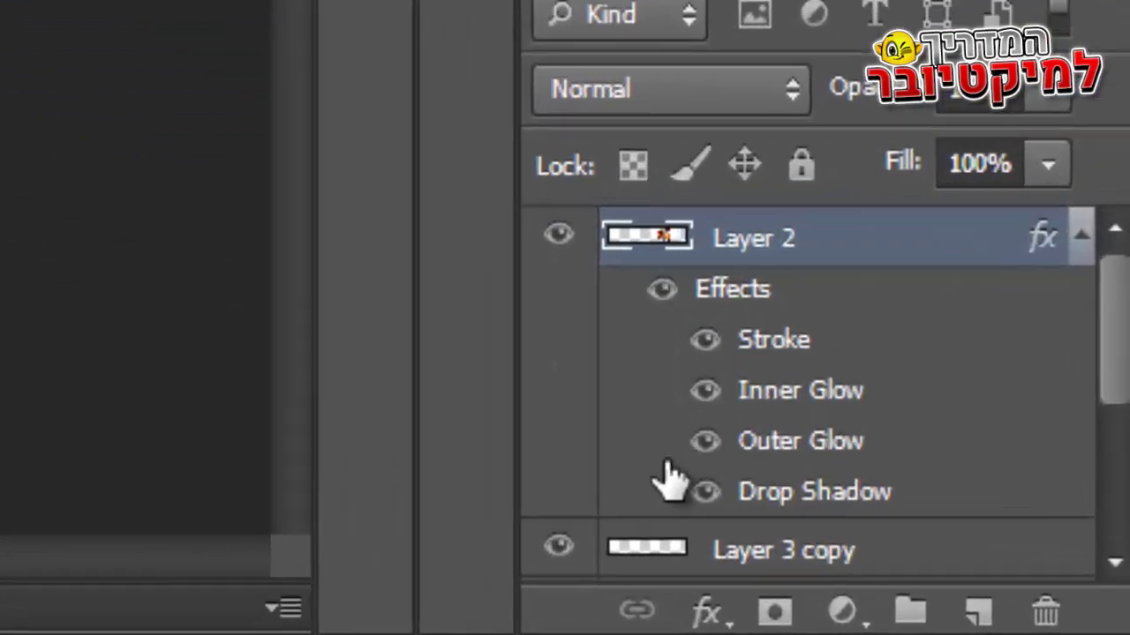
{"action": "scroll", "coordinate": [981, 584], "scroll_direction": "down", "scroll_amount": 3}
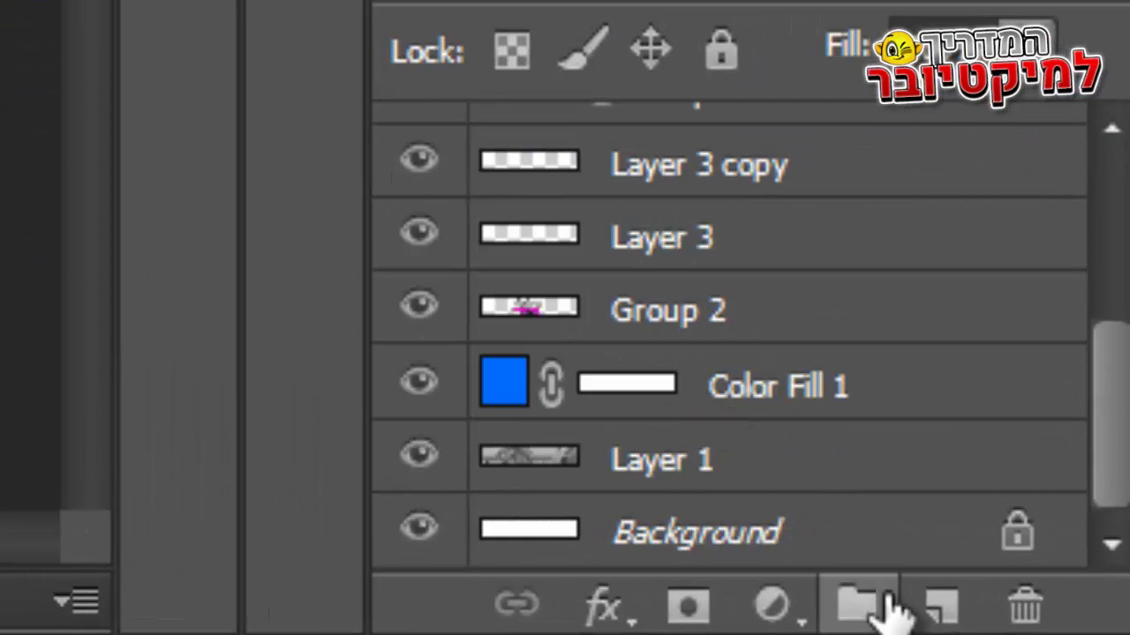
{"action": "left_click", "coordinate": [939, 605]}
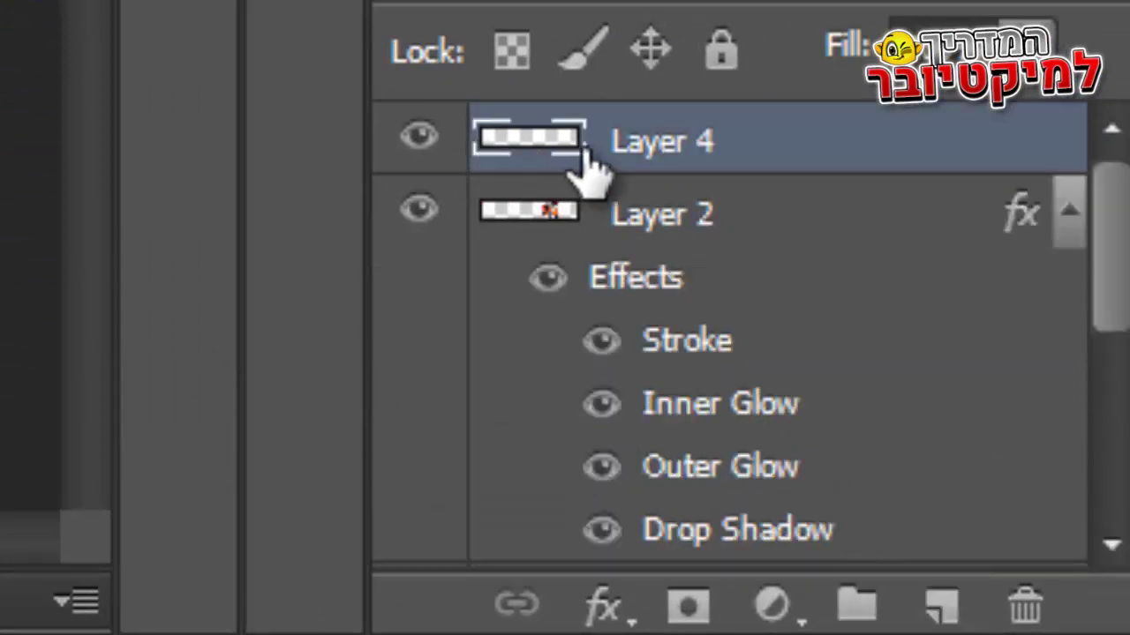
Move Layer 4 directly below Group 2 and paint purple zigzag stripes across the banner with a soft 102 px brush at 0% hardness.
{"action": "left_click_drag", "start_coordinate": [590, 172], "coordinate": [713, 399]}
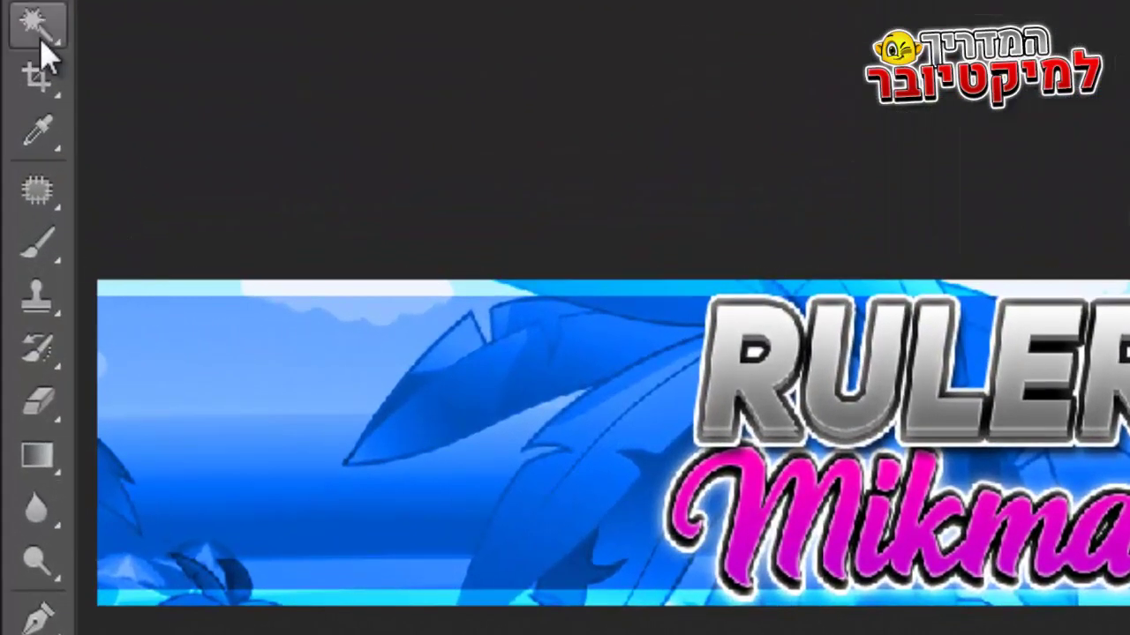
{"action": "left_click", "coordinate": [32, 245]}
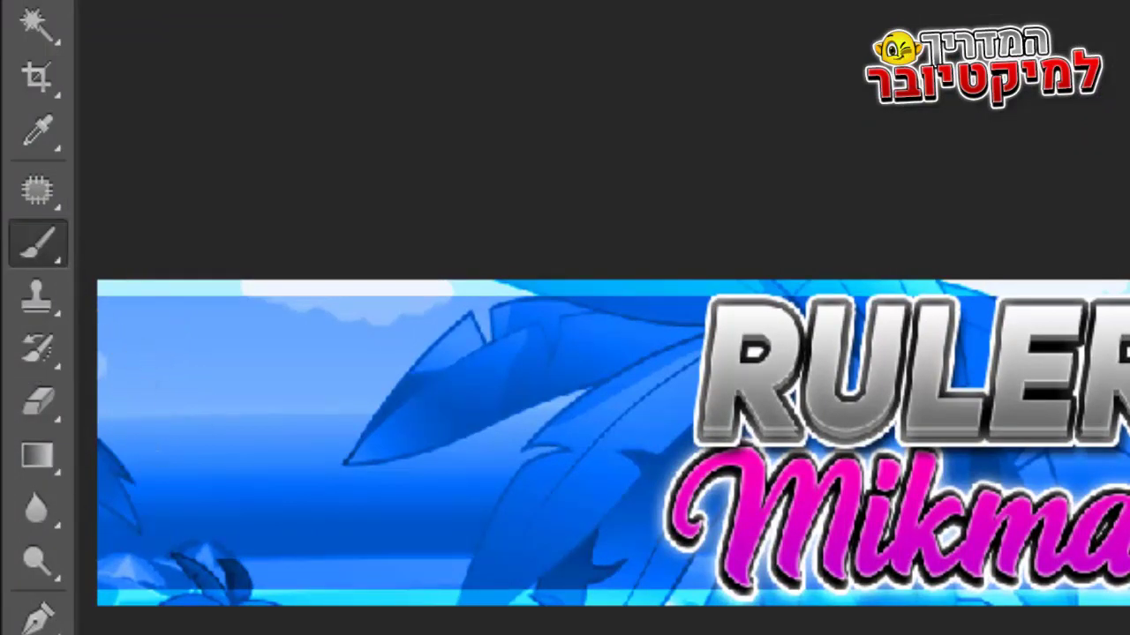
{"action": "key", "text": "i"}
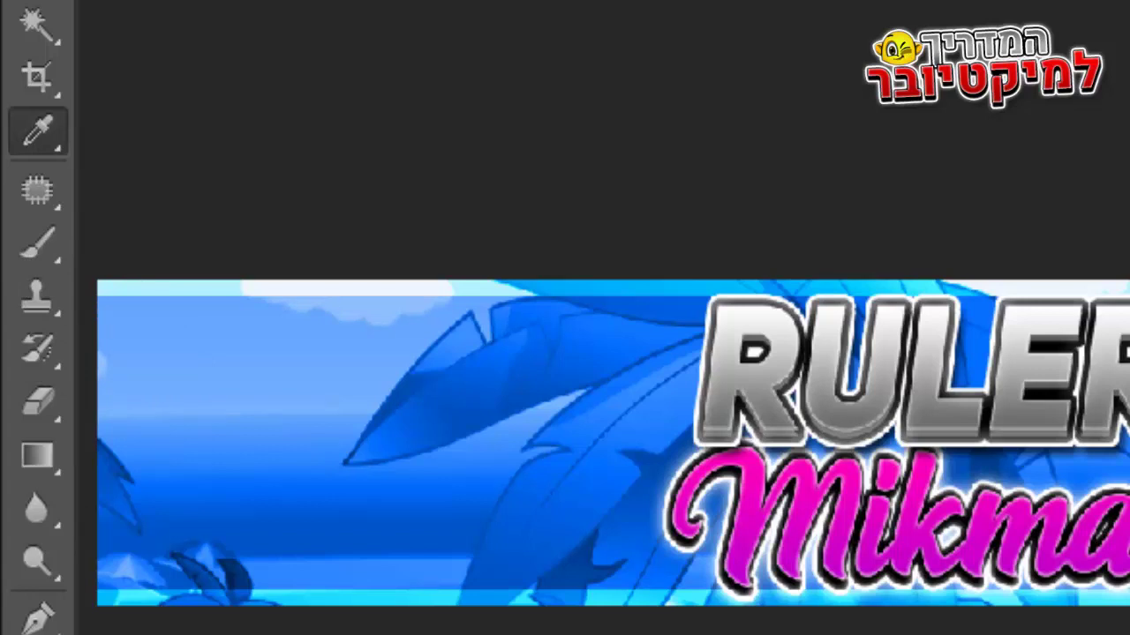
{"action": "key", "text": "b"}
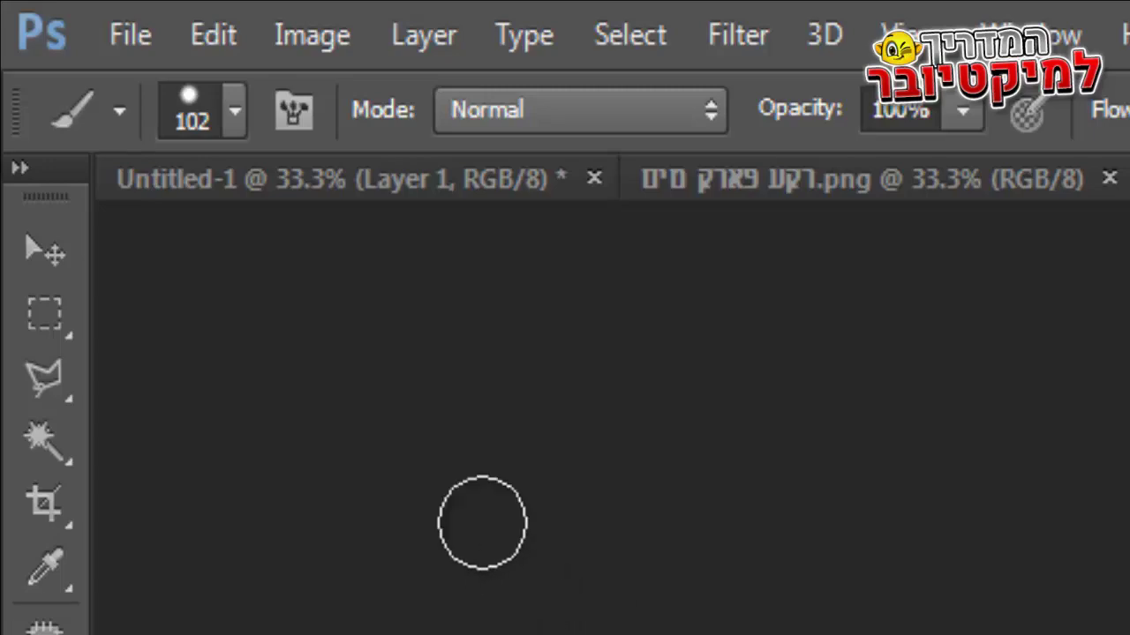
{"action": "left_click", "coordinate": [235, 110]}
{"action": "left_click", "coordinate": [98, 503]}
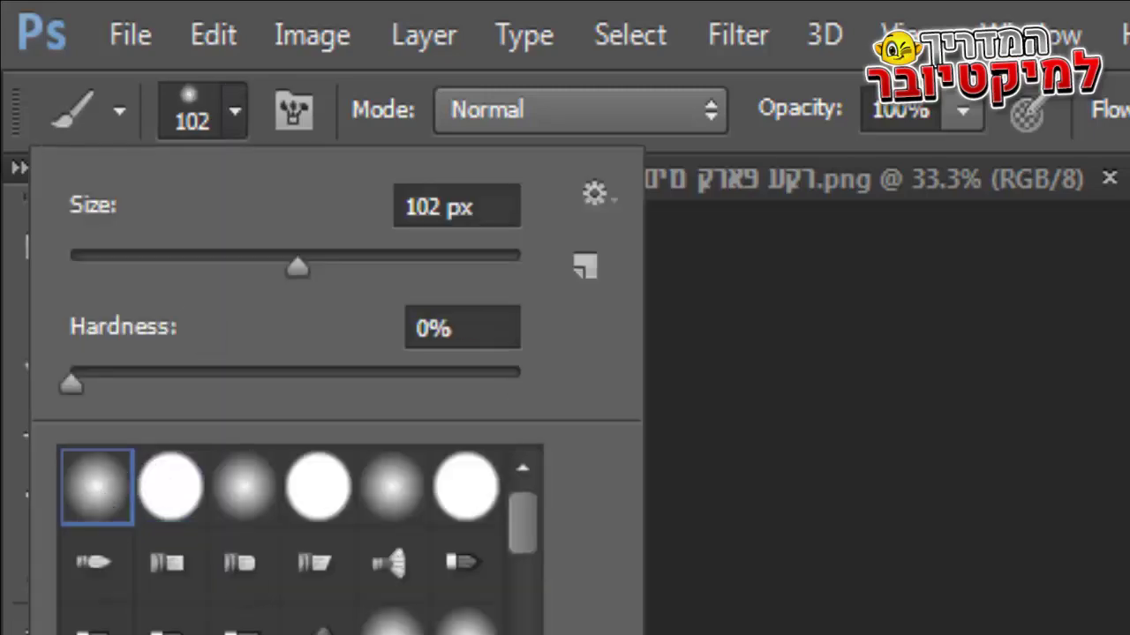
{"action": "left_click", "coordinate": [519, 476]}
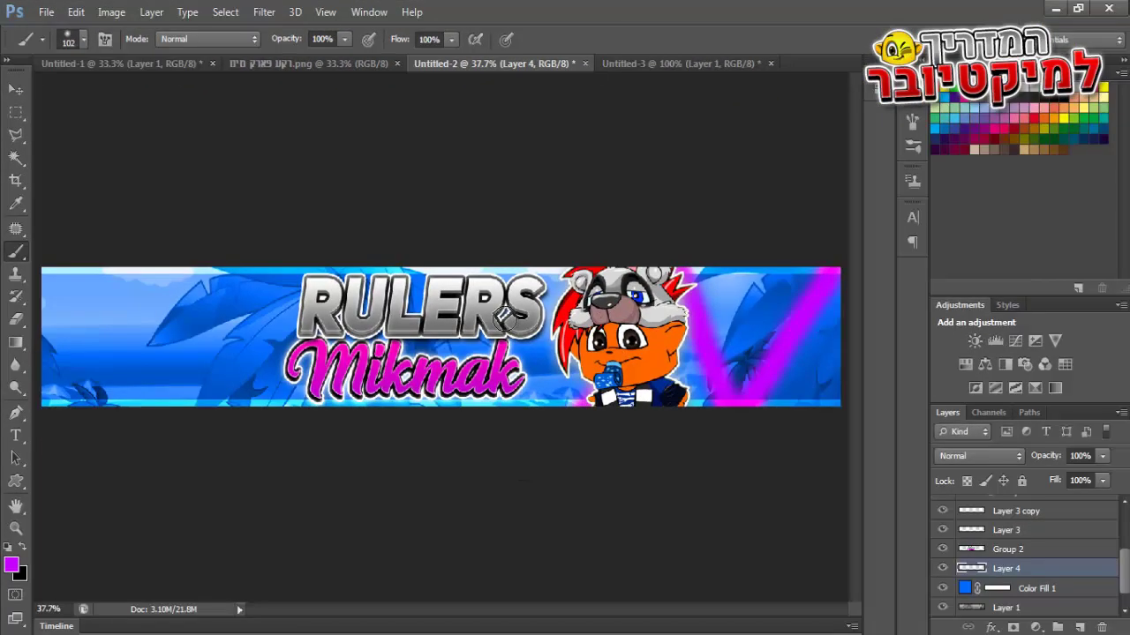
{"action": "mouse_move", "coordinate": [503, 318]}
{"action": "left_mouse_down"}
{"action": "mouse_move", "coordinate": [443, 293]}
{"action": "mouse_move", "coordinate": [388, 409]}
{"action": "mouse_move", "coordinate": [346, 451]}
{"action": "left_mouse_up"}
{"action": "mouse_move", "coordinate": [269, 265]}
{"action": "left_mouse_down"}
{"action": "mouse_move", "coordinate": [176, 452]}
{"action": "mouse_move", "coordinate": [103, 248]}
{"action": "mouse_move", "coordinate": [21, 428]}
{"action": "left_mouse_up"}
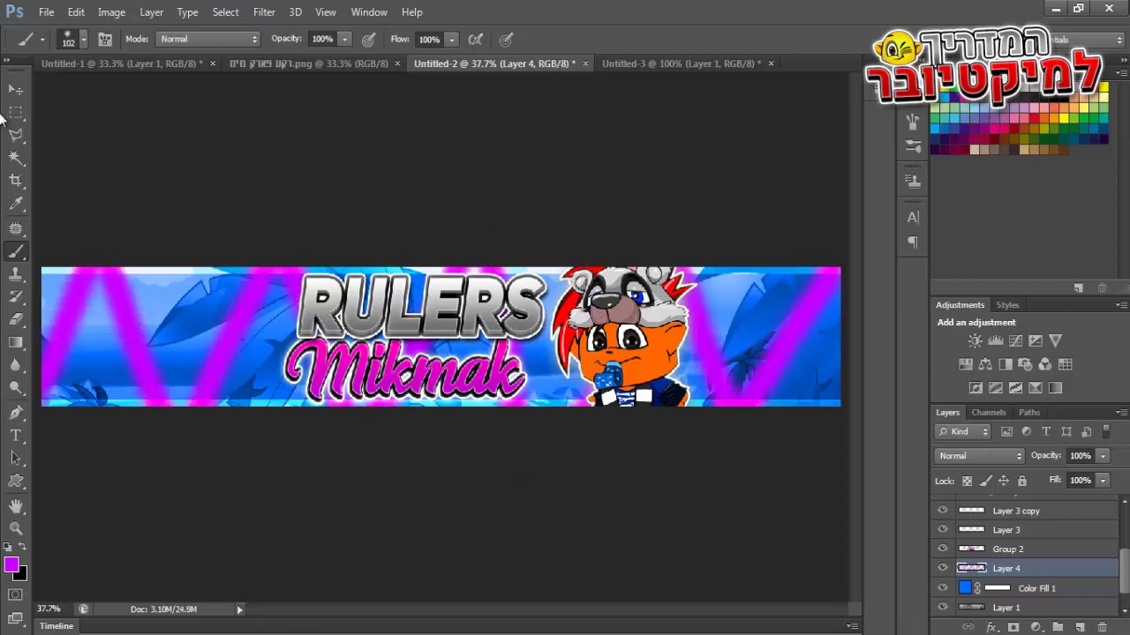
Try another blend mode on the purple stripes' Layer 4 and return it to Normal.
{"action": "left_click", "coordinate": [21, 89]}
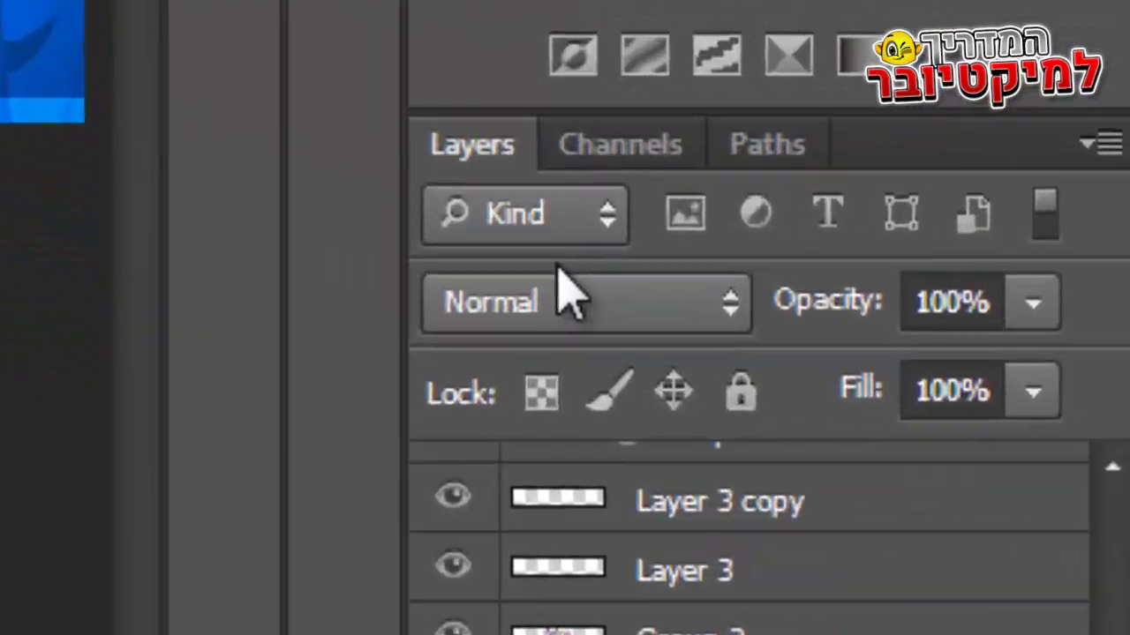
{"action": "left_click", "coordinate": [565, 300]}
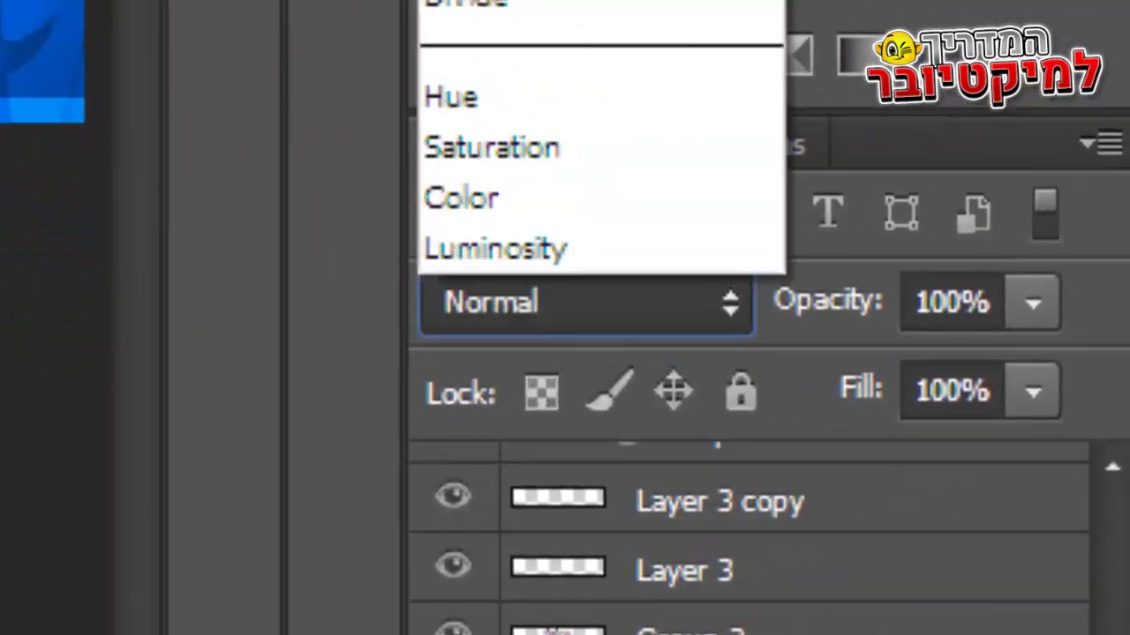
{"action": "left_click", "coordinate": [495, 1]}
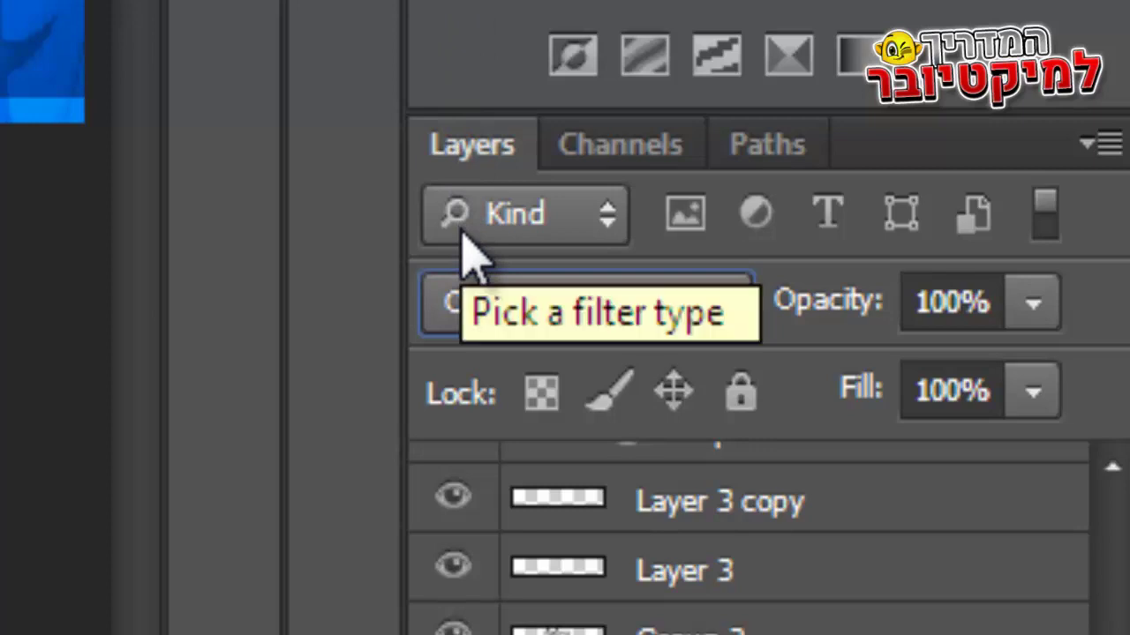
{"action": "key", "text": "shift+alt+n"}
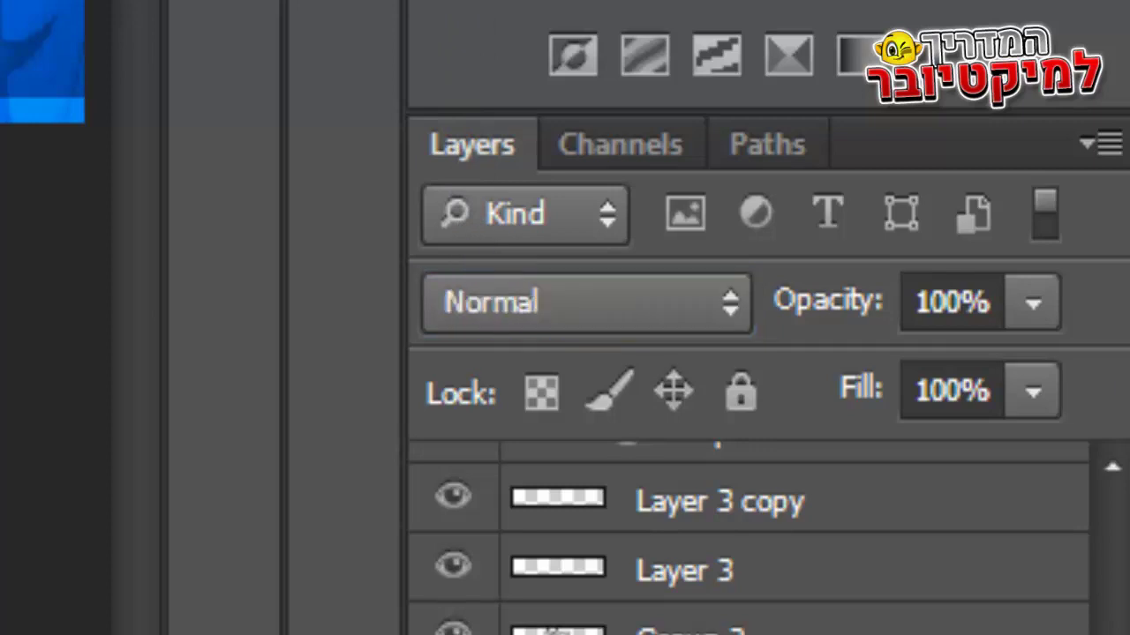
Lower the opacity of the purple stripes' Layer 4 to 47%.
{"action": "left_click", "coordinate": [1031, 308]}
{"action": "left_click_drag", "start_coordinate": [1003, 391], "coordinate": [875, 393]}
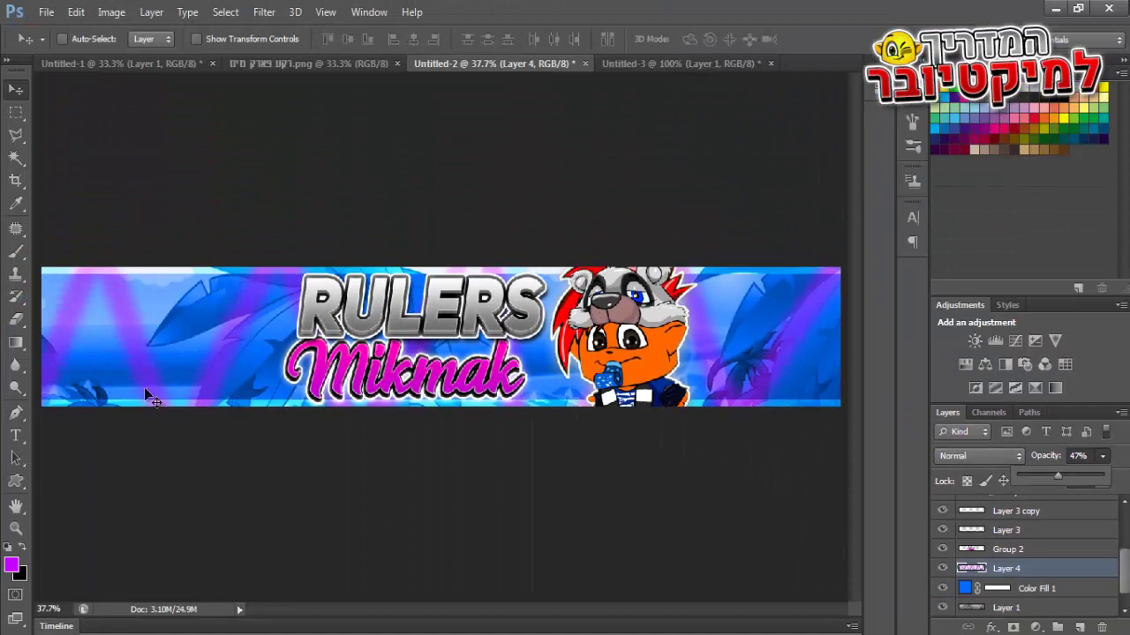
Set the brush to a hard round tip with a size of 7 px and 100% hardness.
{"action": "left_click", "coordinate": [16, 529]}
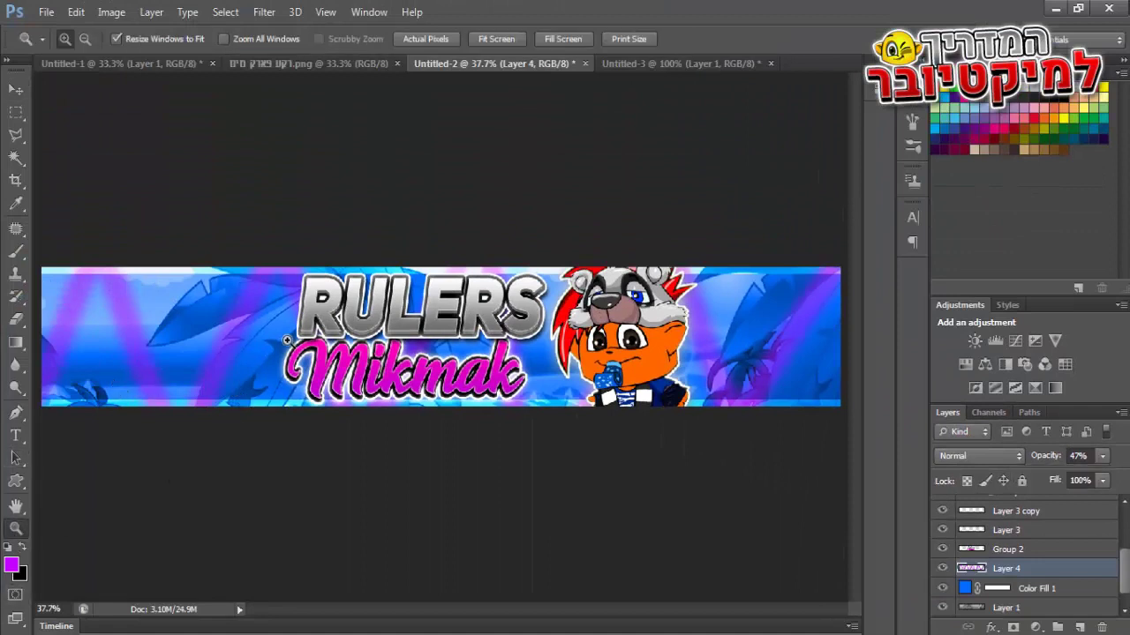
{"action": "left_click", "coordinate": [284, 332]}
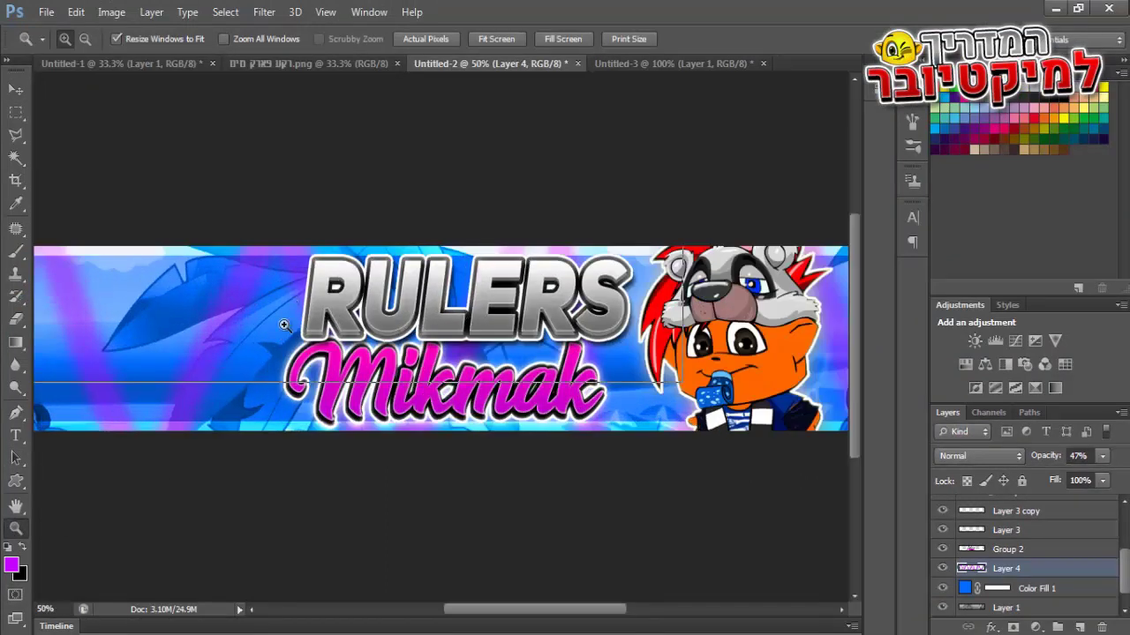
{"action": "left_click", "coordinate": [311, 346]}
{"action": "left_click", "coordinate": [16, 252]}
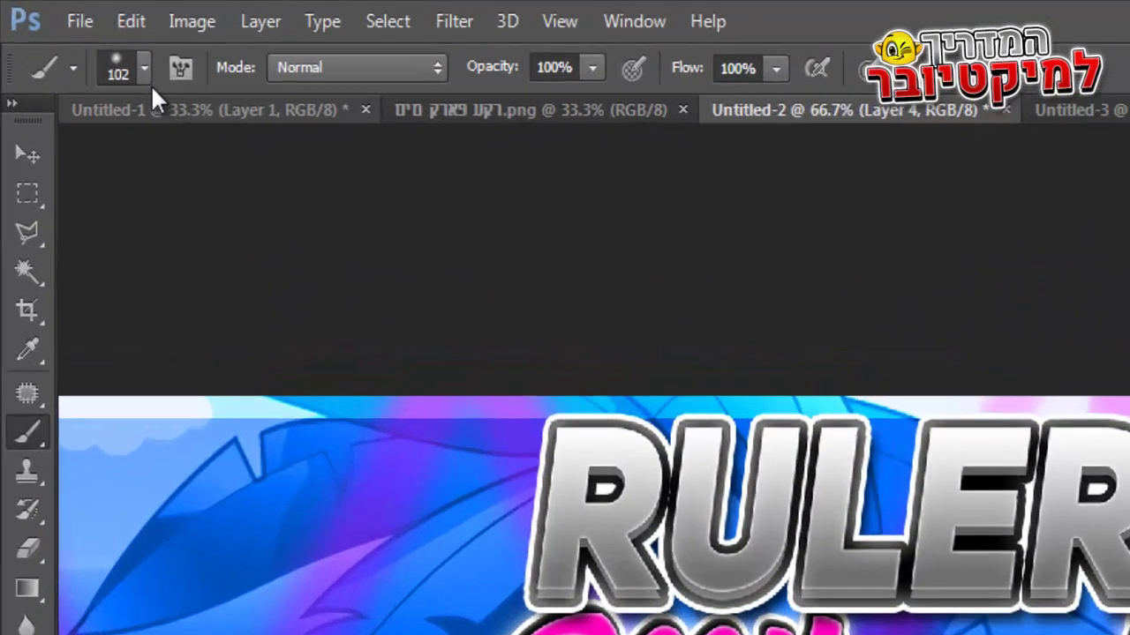
{"action": "left_click", "coordinate": [144, 69]}
{"action": "mouse_move", "coordinate": [183, 166]}
{"action": "left_mouse_down"}
{"action": "mouse_move", "coordinate": [176, 154]}
{"action": "mouse_move", "coordinate": [75, 173]}
{"action": "left_mouse_up"}
{"action": "left_click_drag", "start_coordinate": [131, 301], "coordinate": [91, 320]}
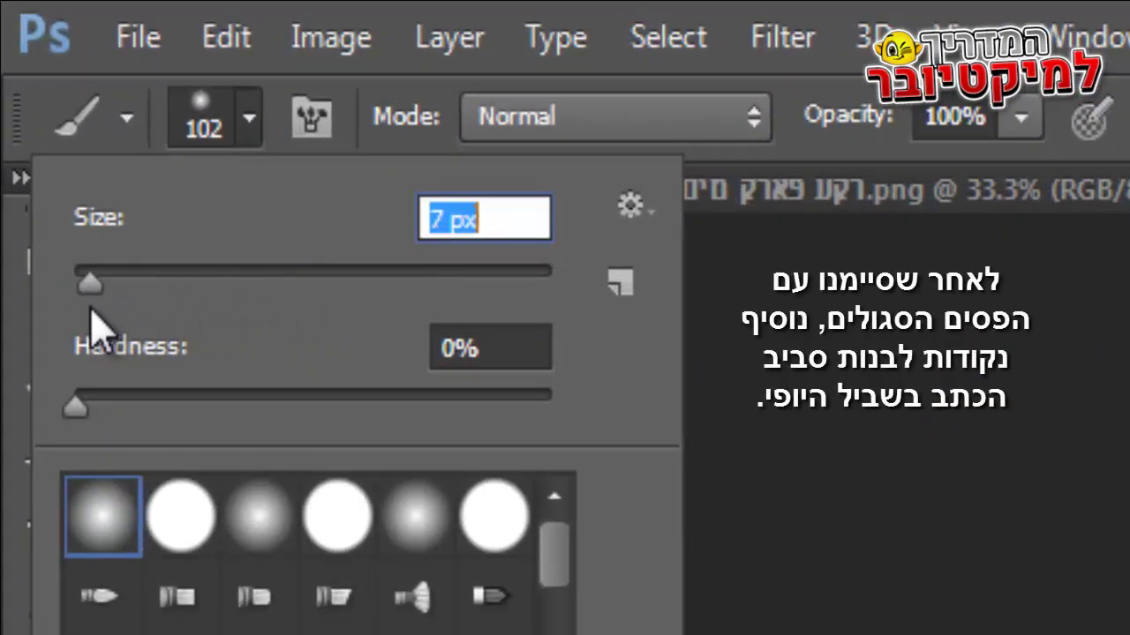
{"action": "left_click", "coordinate": [177, 512]}
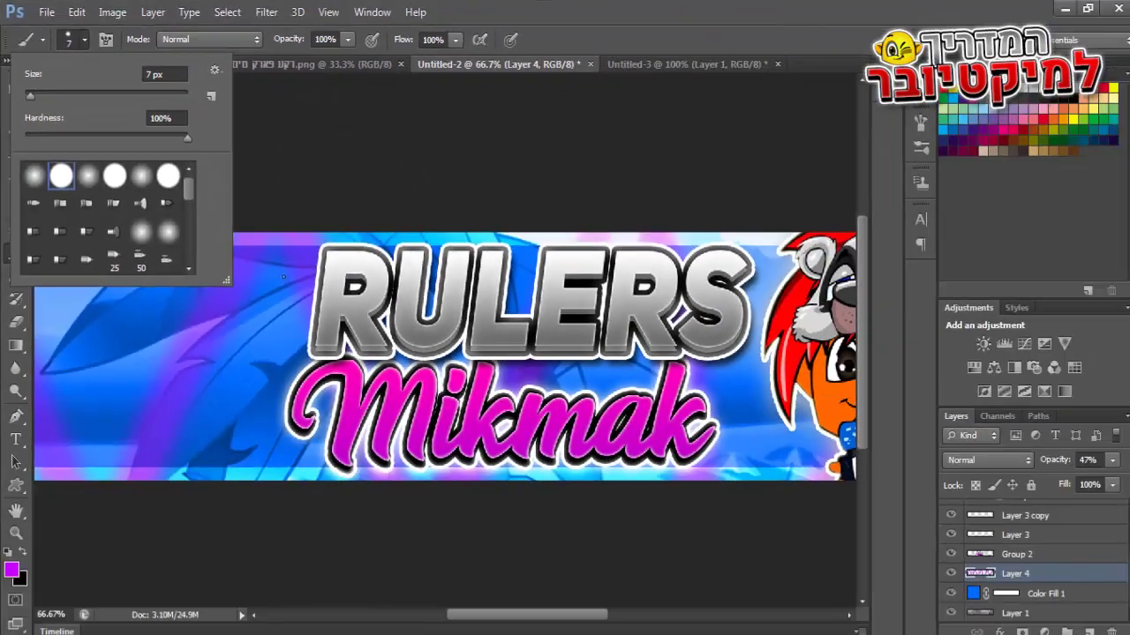
{"action": "left_click", "coordinate": [318, 281]}
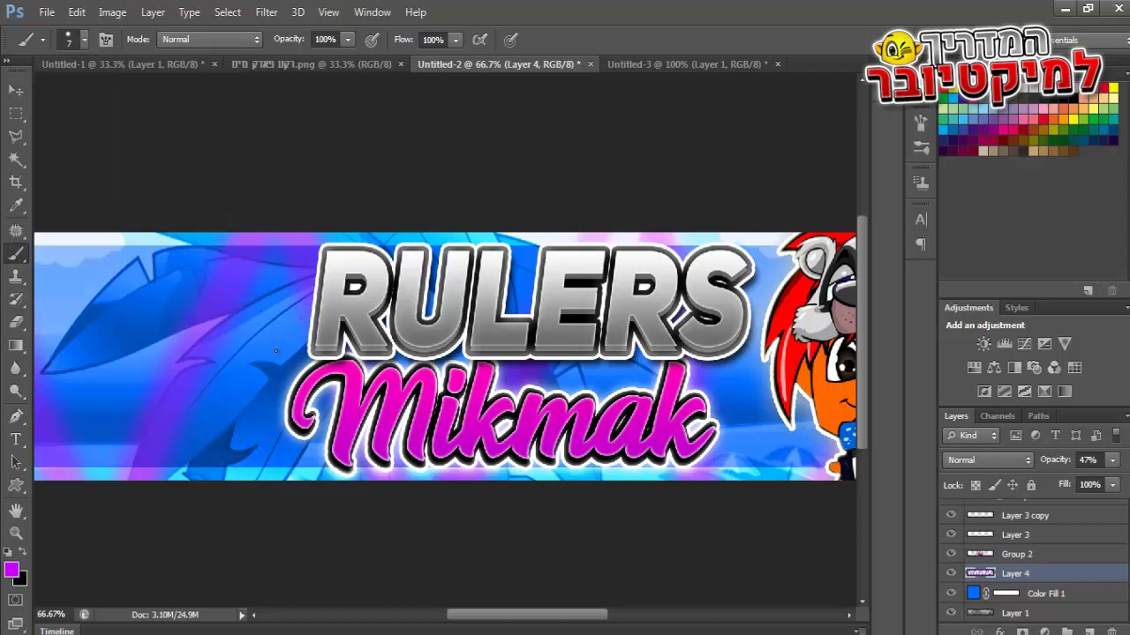
Set the foreground color to white and scatter small dots around the text on a new layer above Layer 4.
{"action": "left_click", "coordinate": [11, 571]}
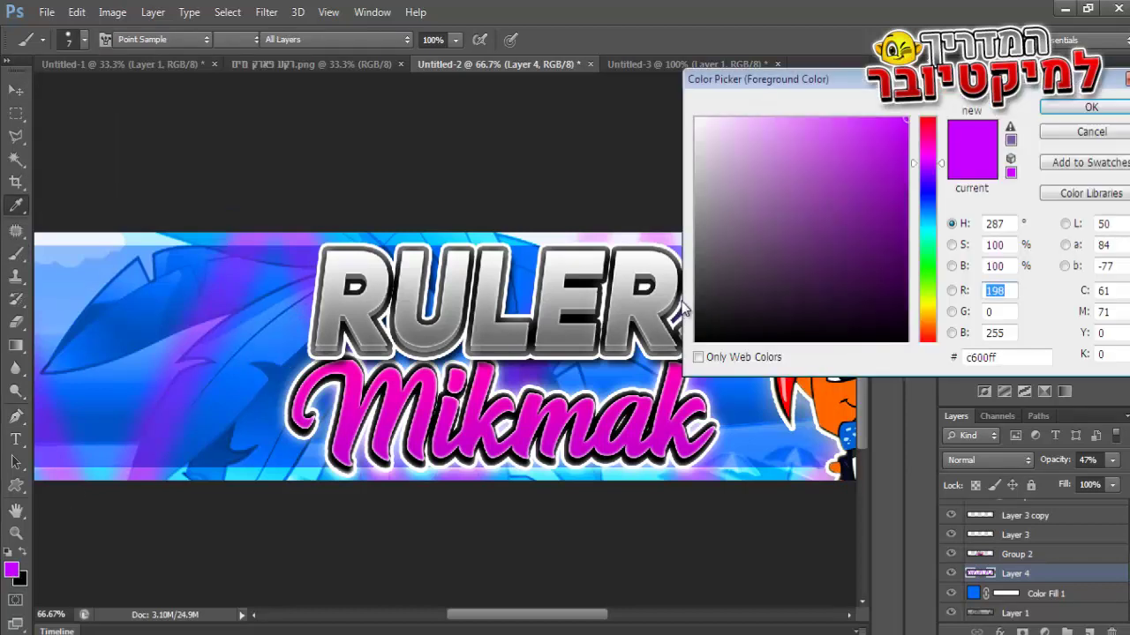
{"action": "left_click", "coordinate": [696, 119]}
{"action": "left_click", "coordinate": [1079, 107]}
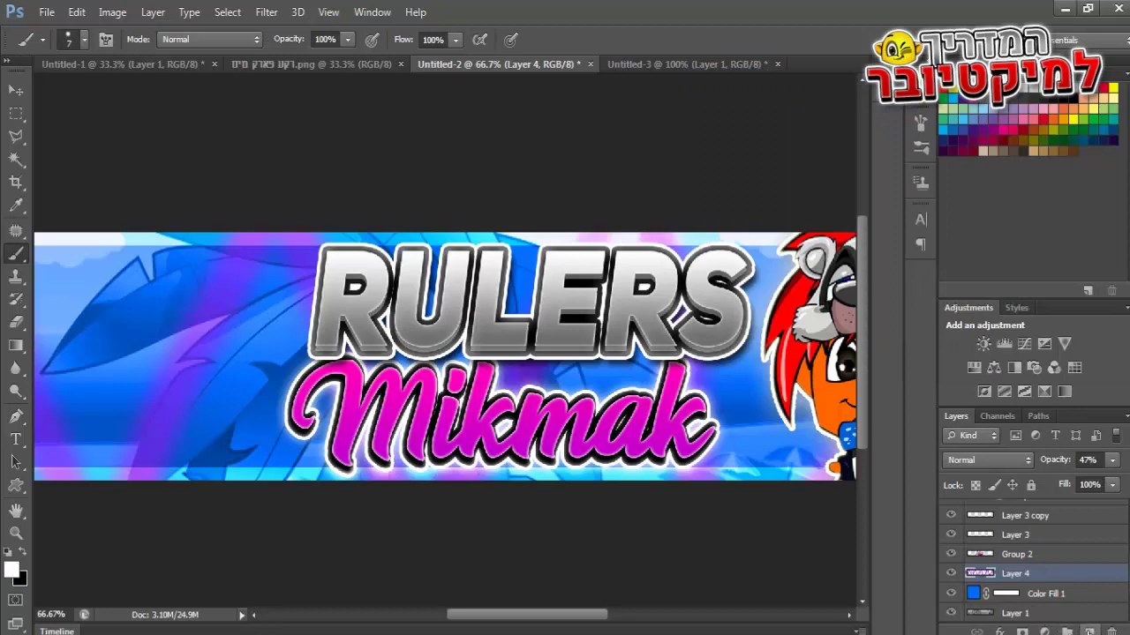
{"action": "left_click", "coordinate": [1090, 632]}
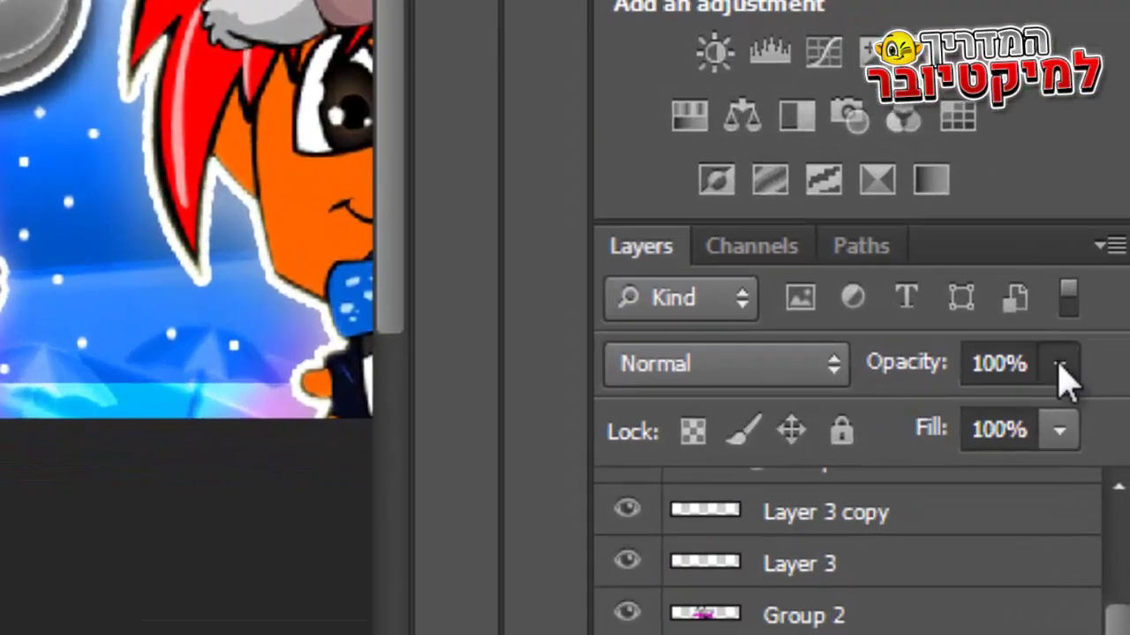
Lower the opacity of the white dots' Layer 5 to 37%.
{"action": "left_click", "coordinate": [1112, 460]}
{"action": "left_click_drag", "start_coordinate": [1105, 473], "coordinate": [1084, 484]}
{"action": "left_click_drag", "start_coordinate": [960, 419], "coordinate": [882, 457]}
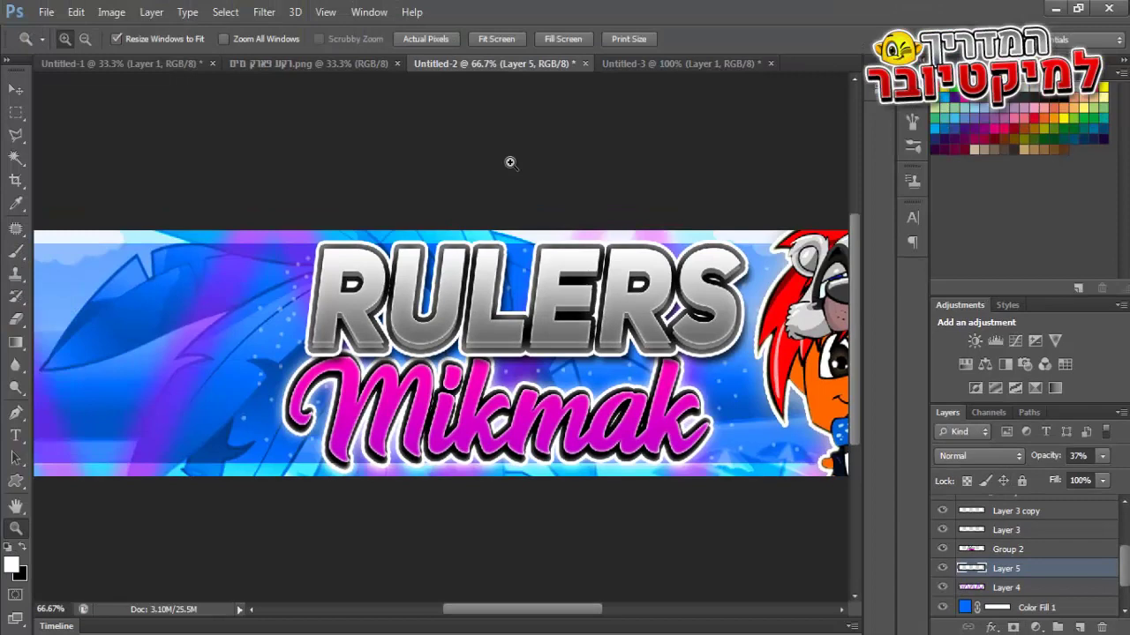
{"action": "left_click", "coordinate": [489, 41]}
{"action": "left_click", "coordinate": [18, 89]}
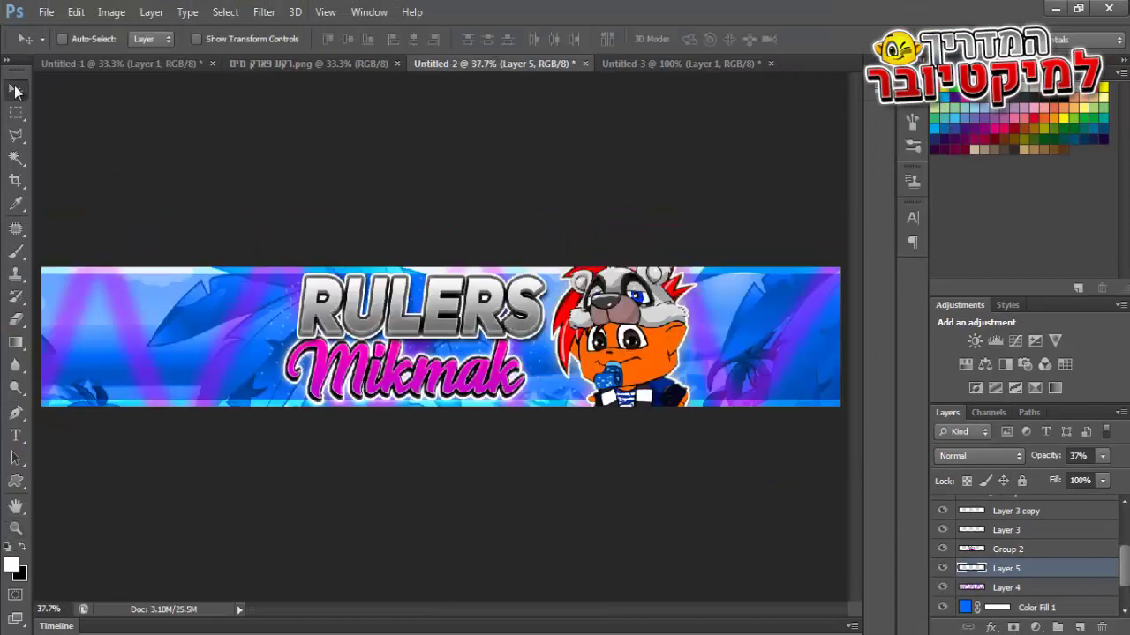